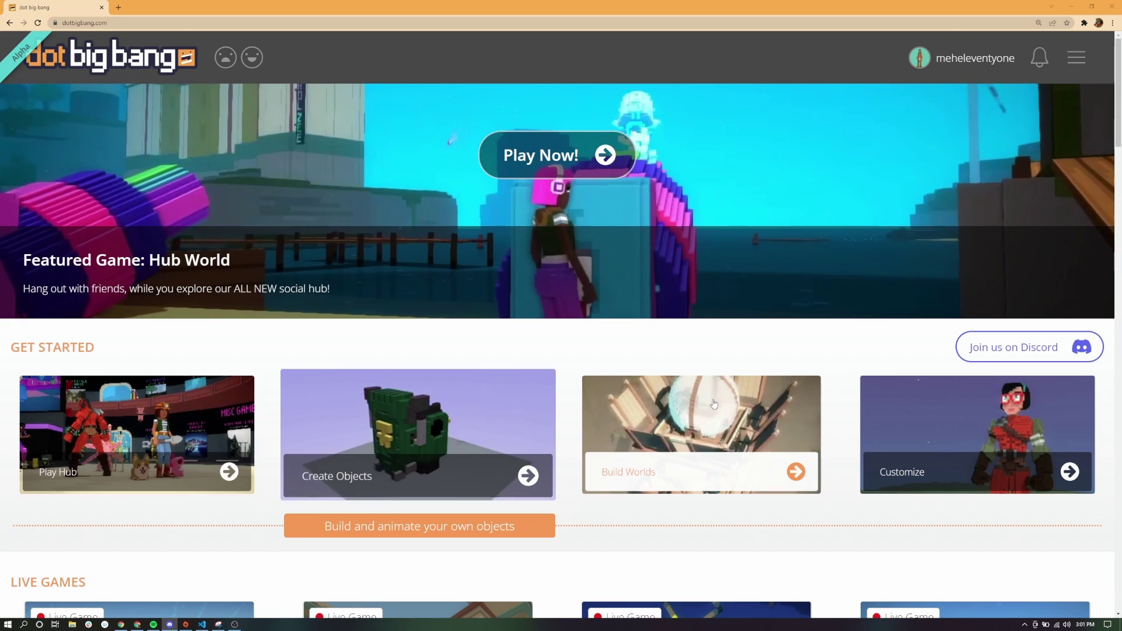
- Start building a new world from the Empty World template and dismiss the tutorial video
click(557, 155)
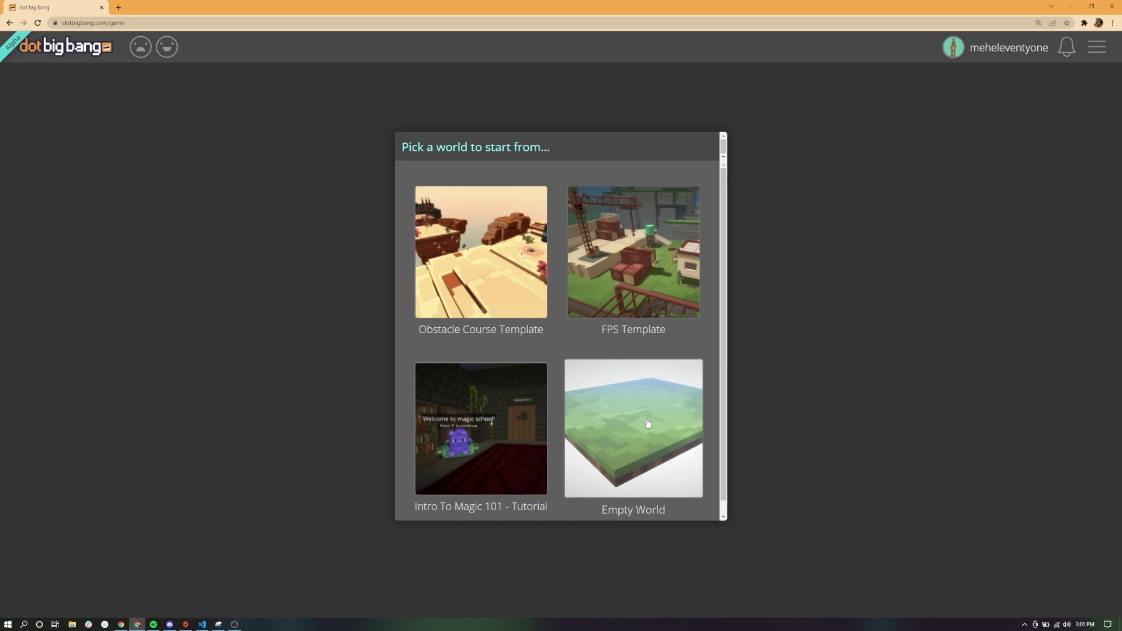
click(648, 423)
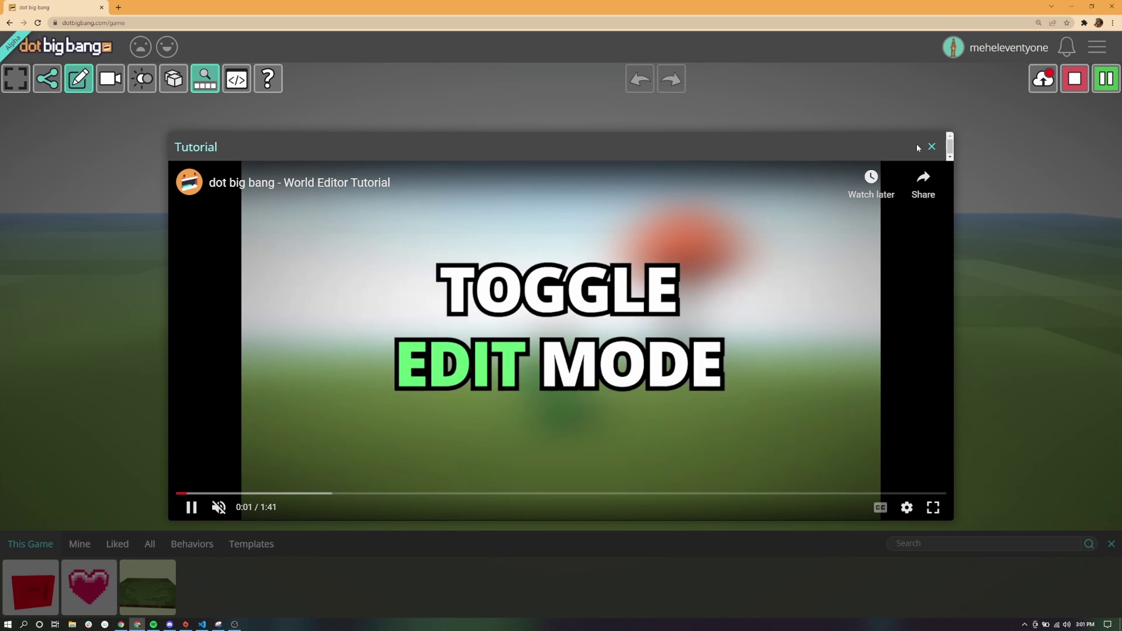
click(932, 147)
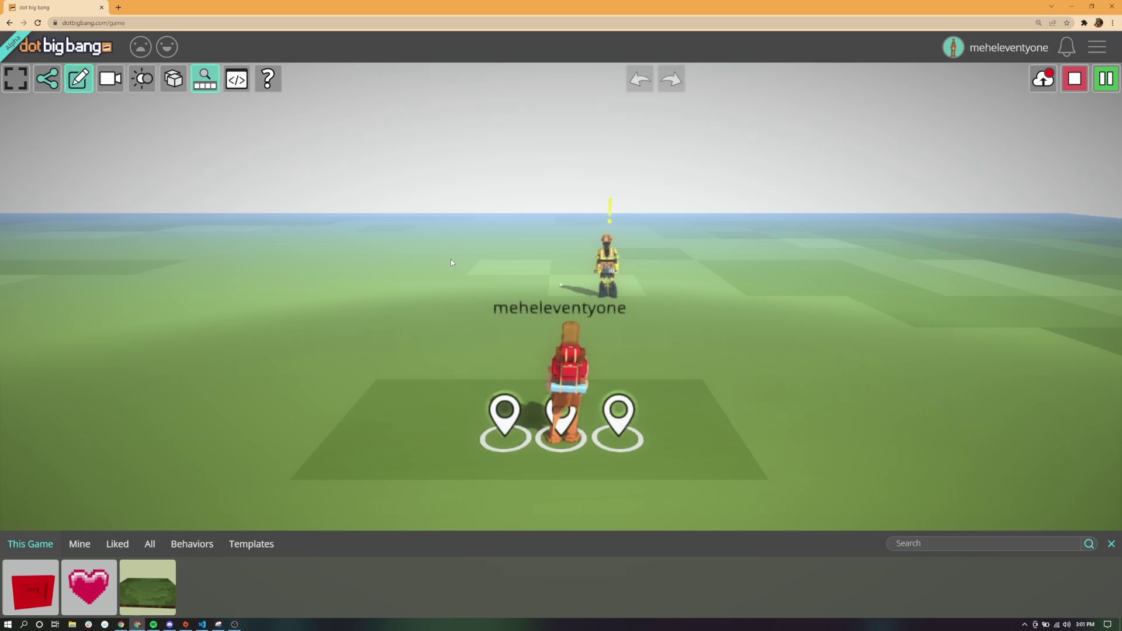
- Select the yellow-vested builder character and show its detailed Entity Properties
click(610, 263)
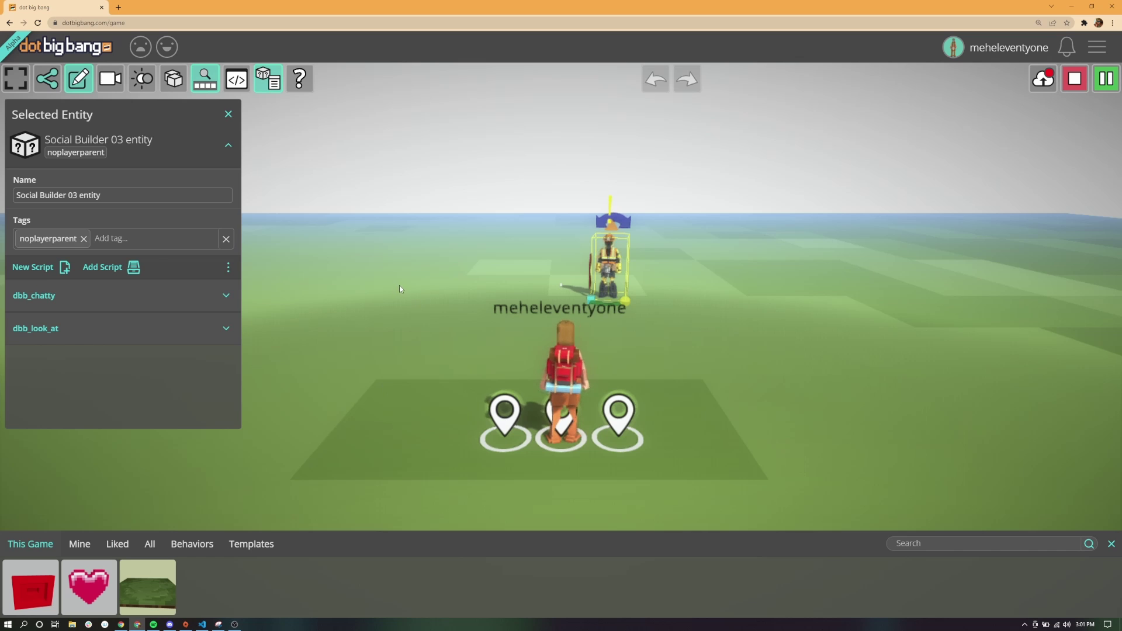
right_drag(399, 285, 440, 295)
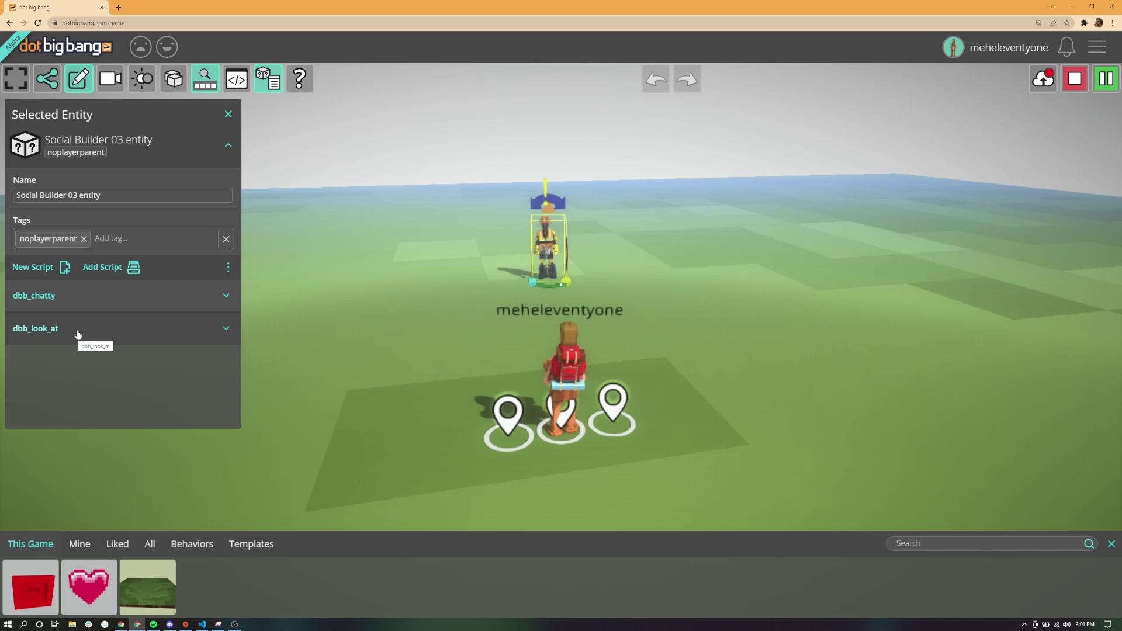
key(ctrl+f)
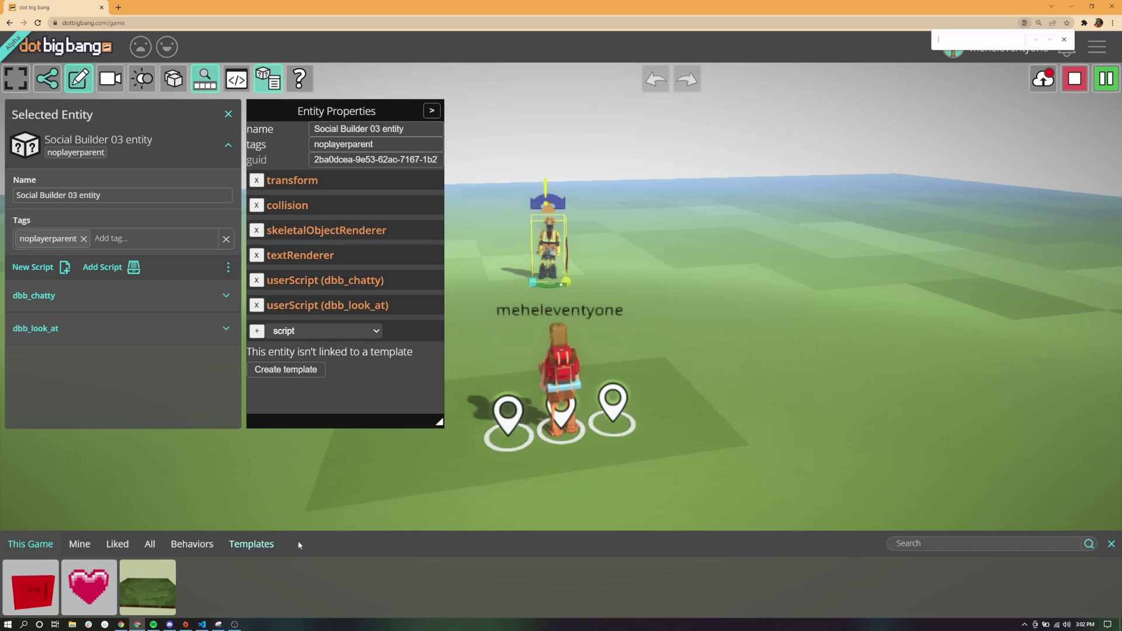
- Place a Launchpad template on the grass beside the builder character and delete it again
click(261, 545)
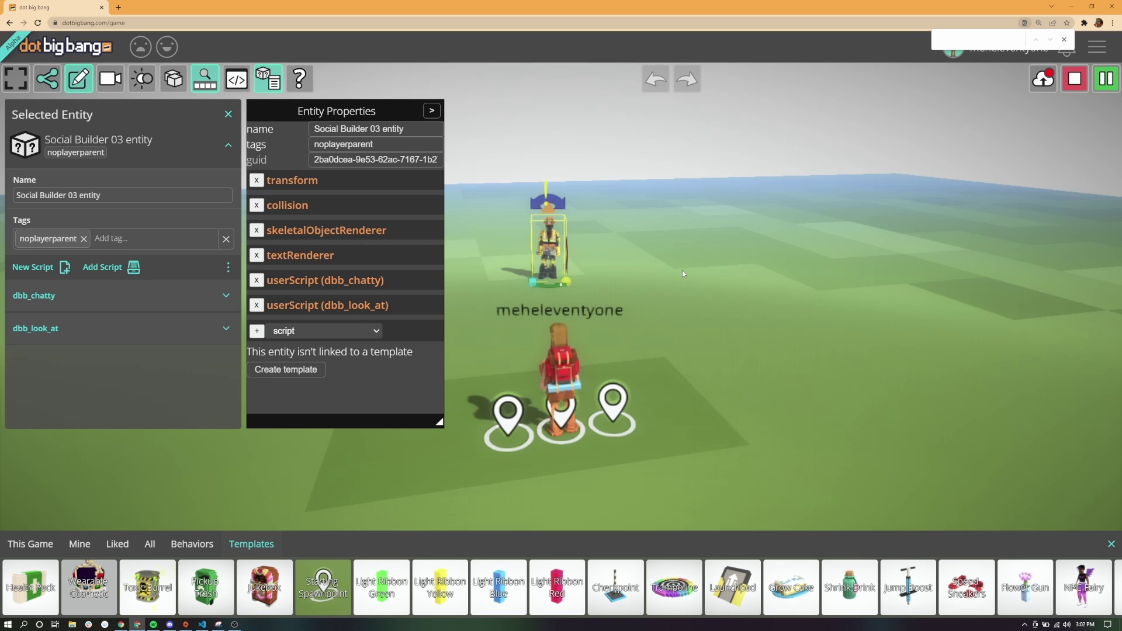
drag(733, 587, 737, 286)
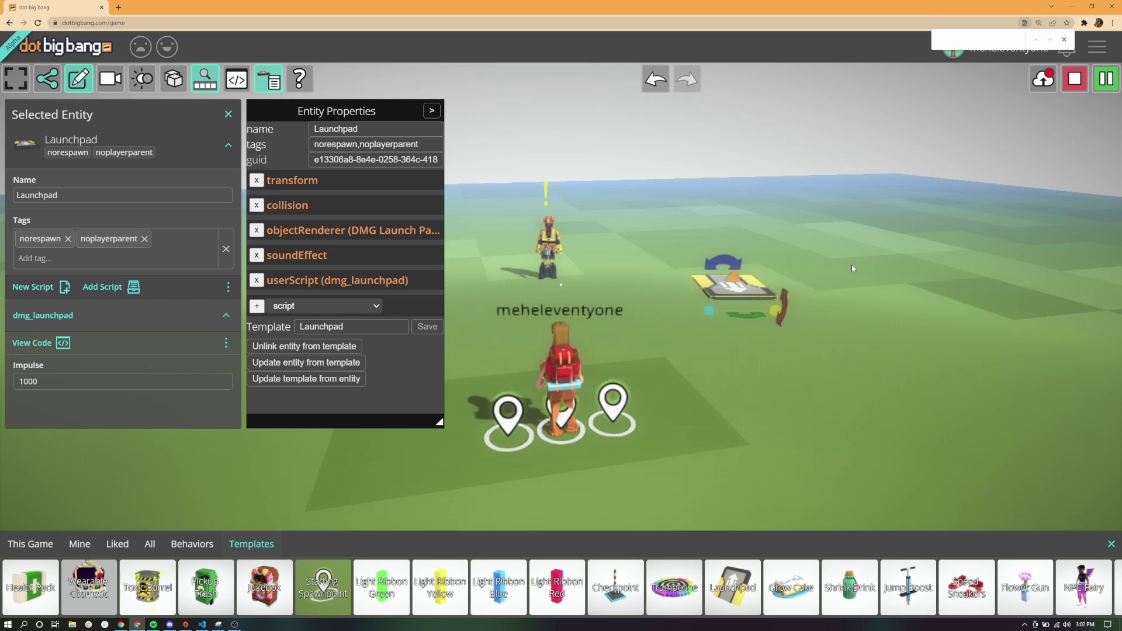
key(Delete)
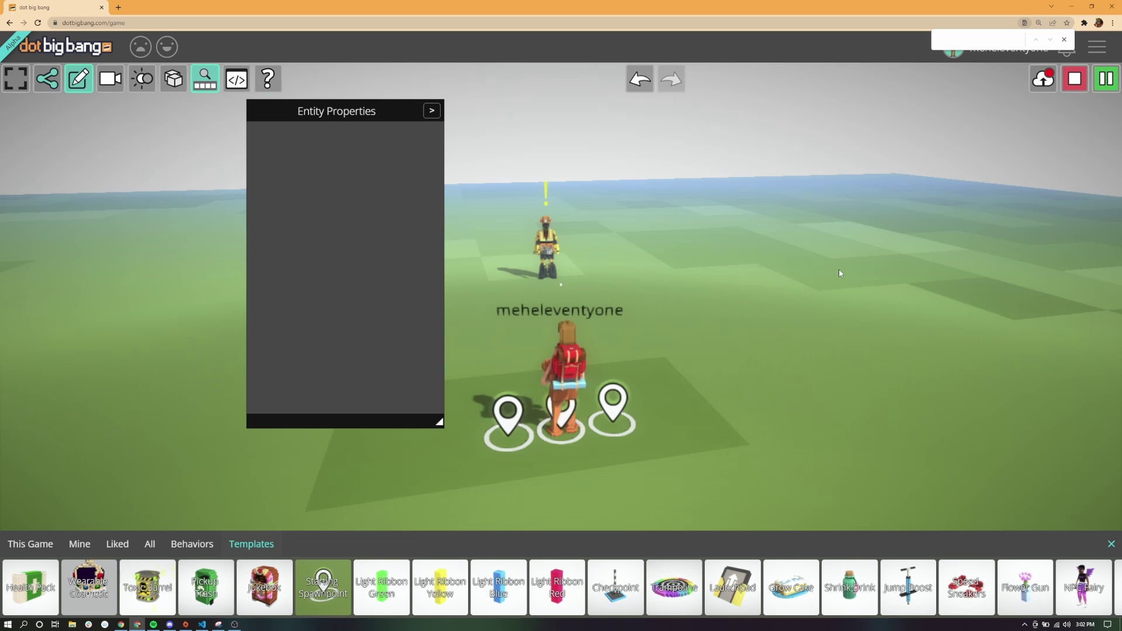
- View the Renderer Properties and Game Properties, and return to the builder character's Entity Properties
click(432, 111)
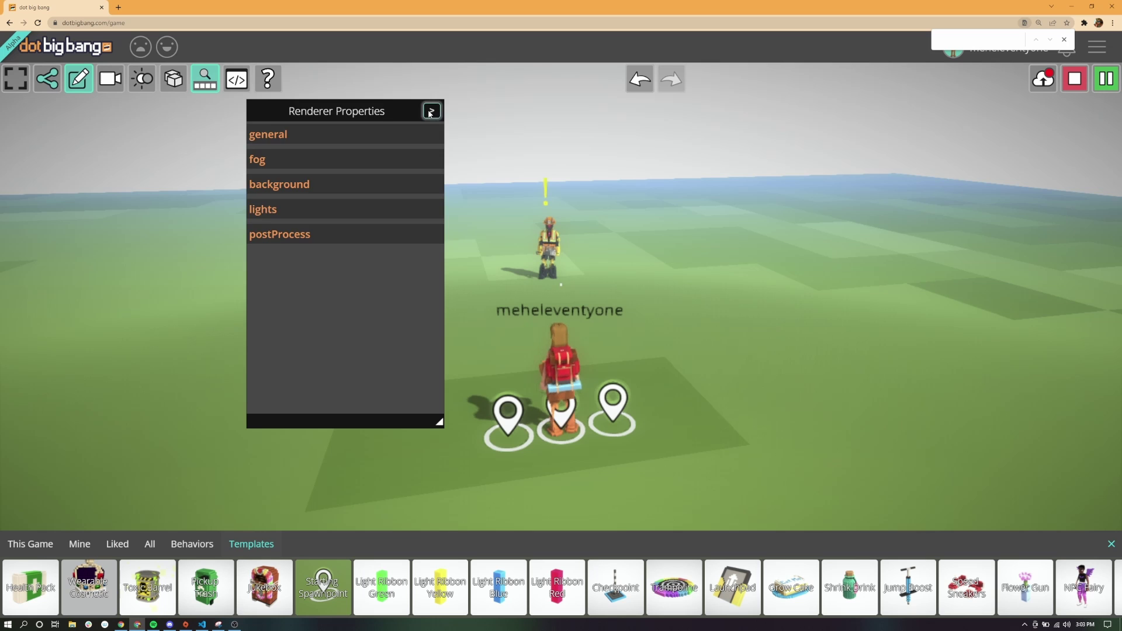
click(432, 112)
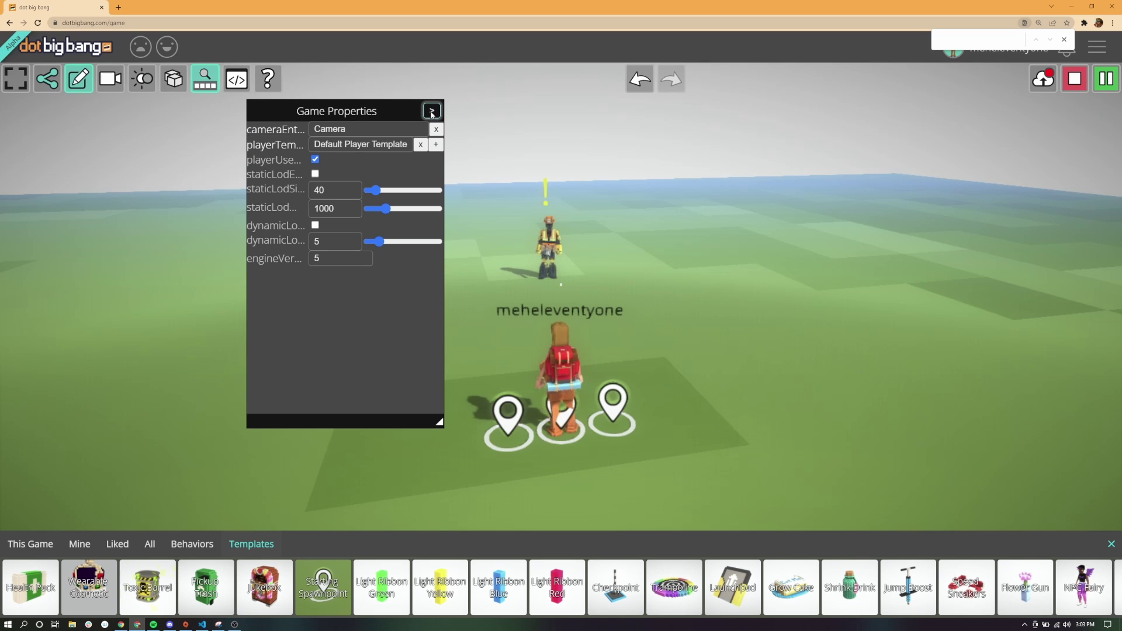
click(432, 112)
click(548, 245)
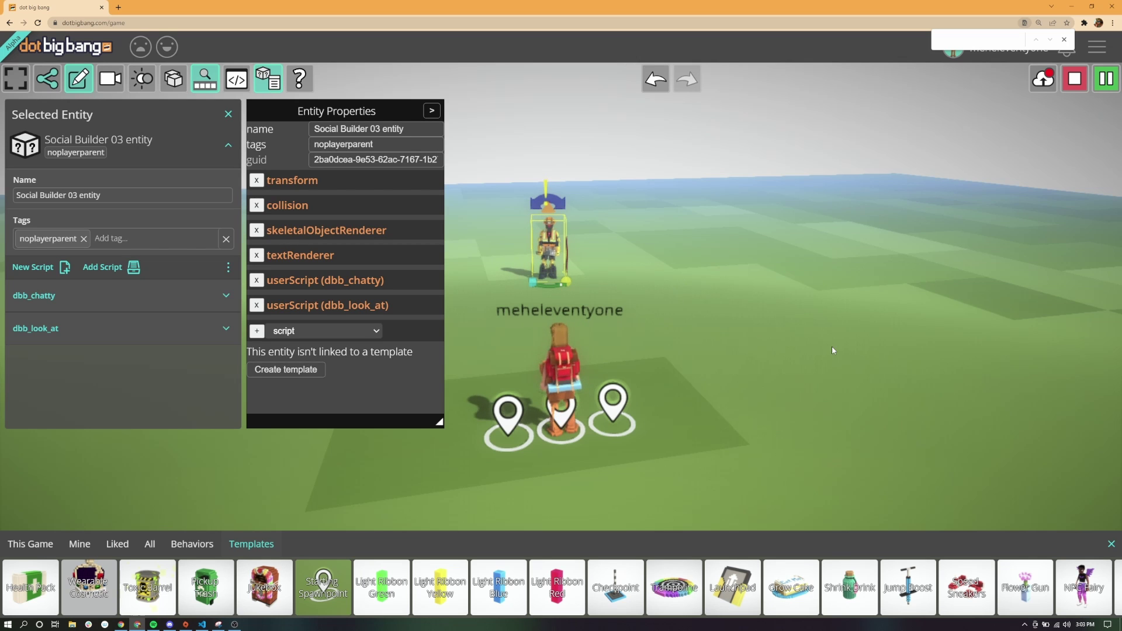
- Examine the Player entity's components, user scripts and template options, widening the properties panel and dismissing the browser's find bar
click(564, 362)
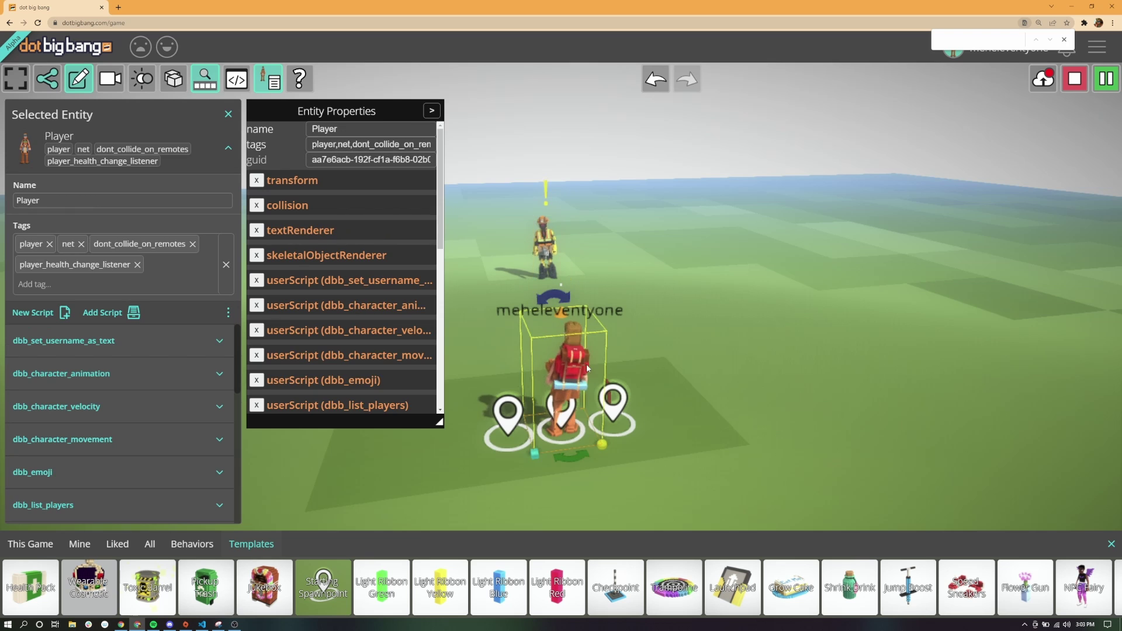
scroll(373, 294, down, 10)
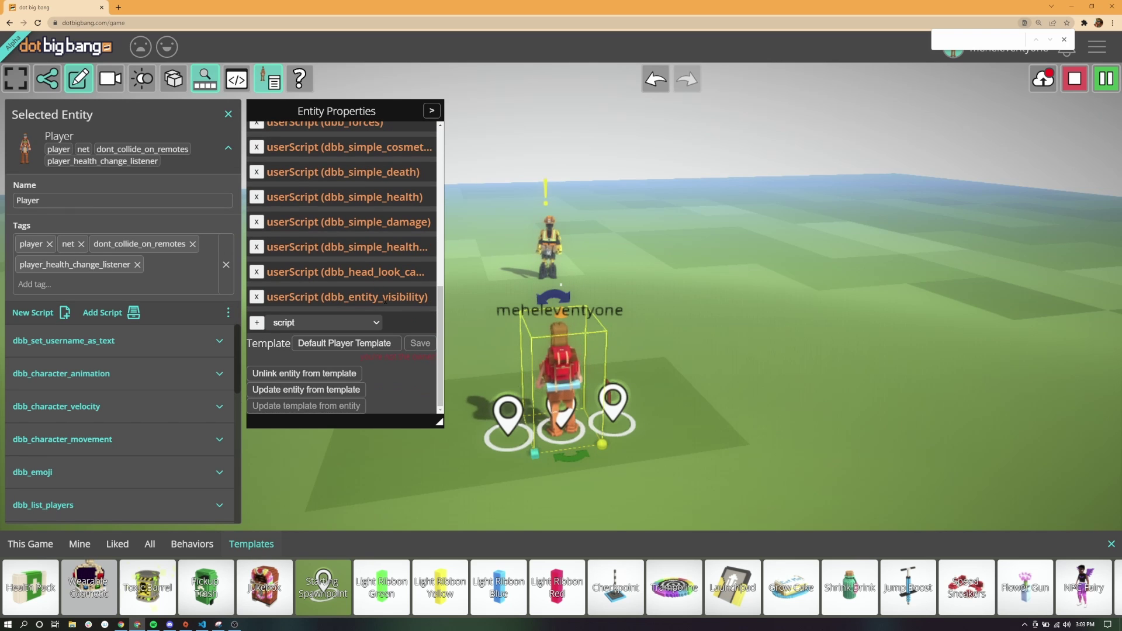
drag(433, 425, 473, 427)
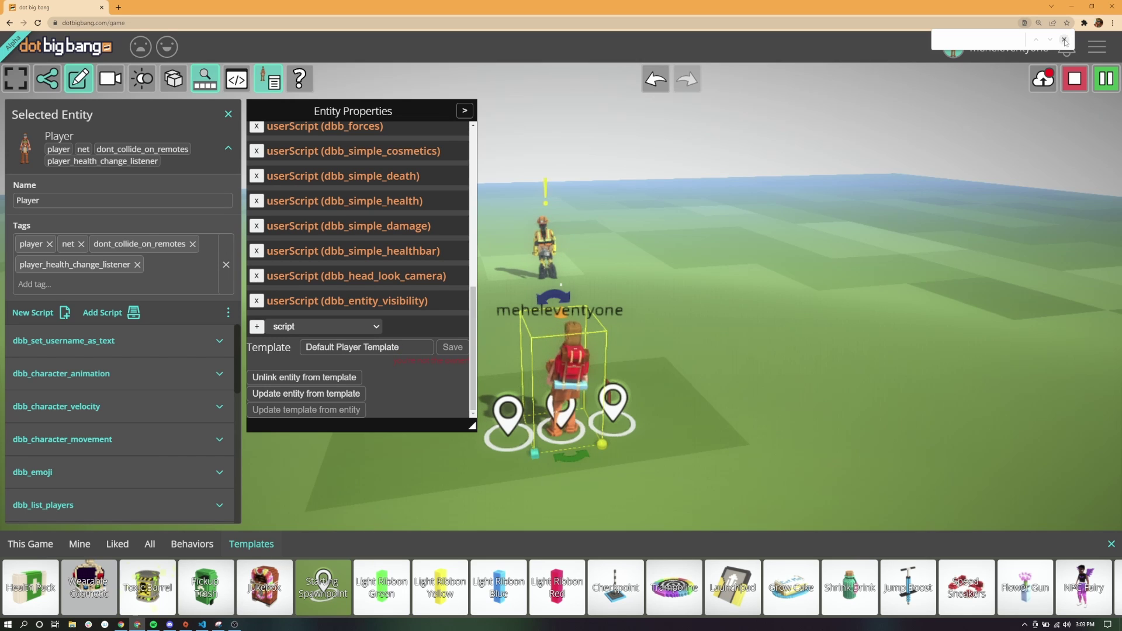
key(Escape)
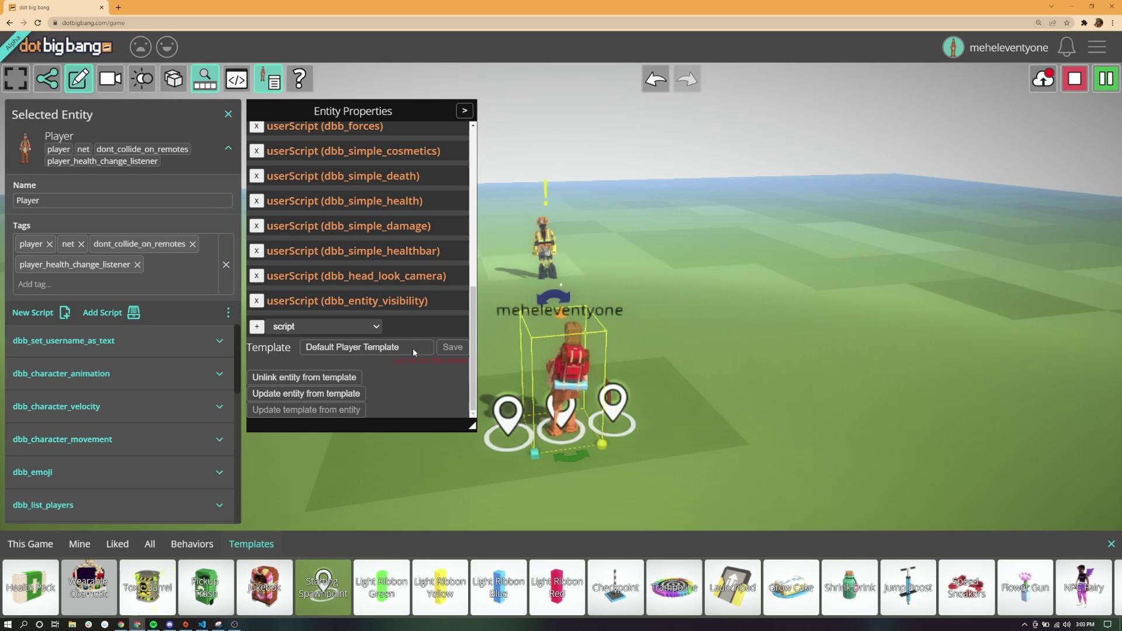
scroll(423, 348, up, 1)
scroll(423, 348, up, 10)
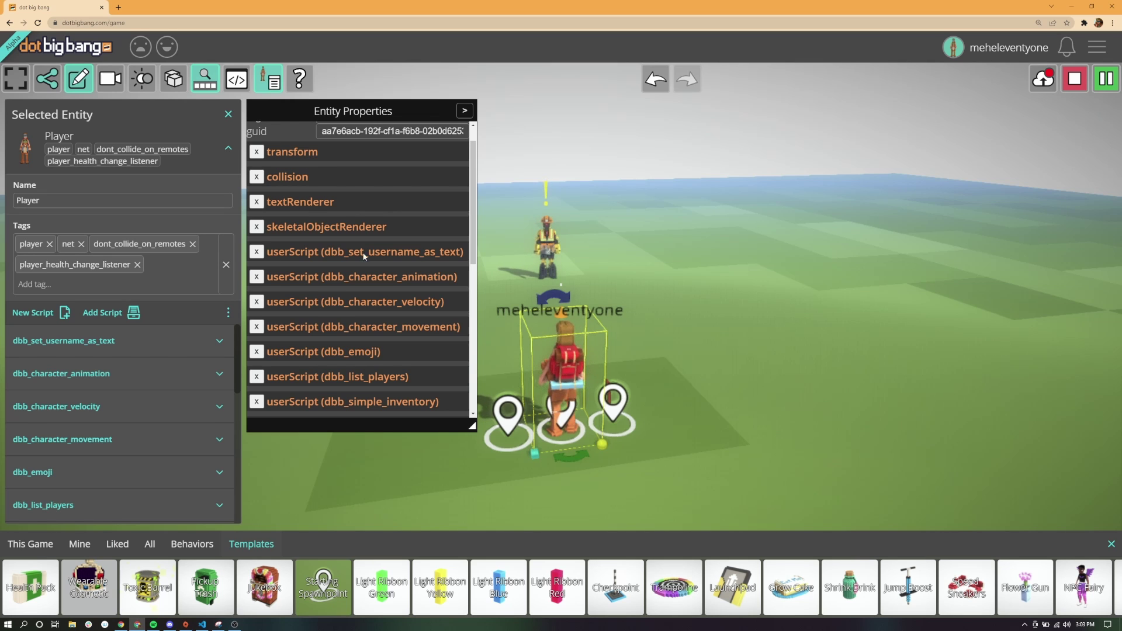
scroll(380, 262, down, 3)
scroll(380, 261, down, 2)
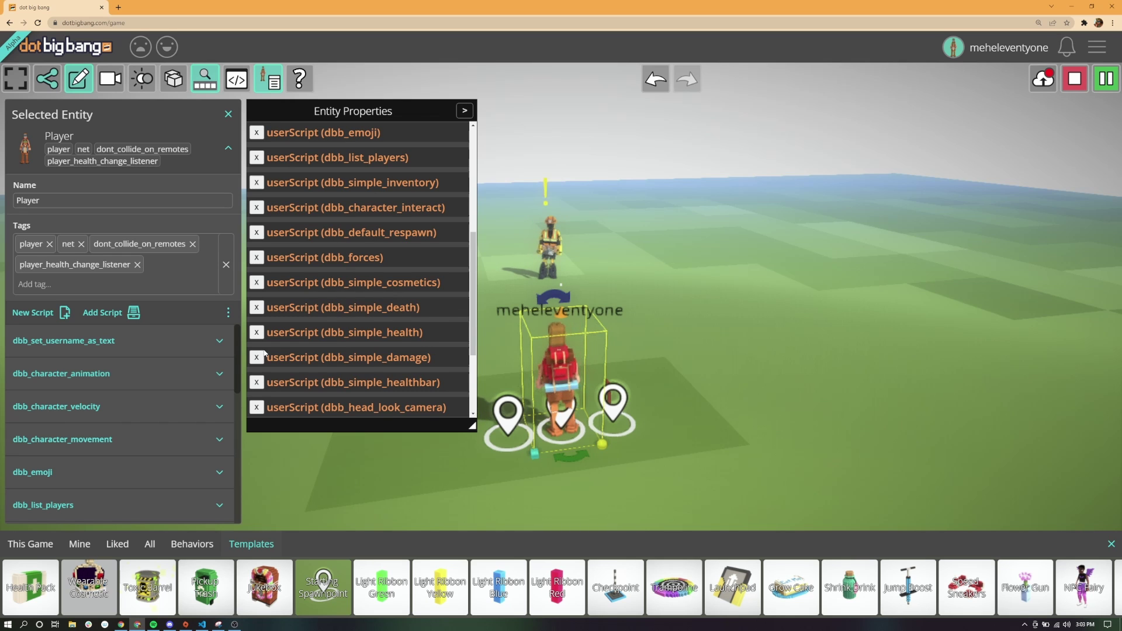
scroll(450, 356, down, 3)
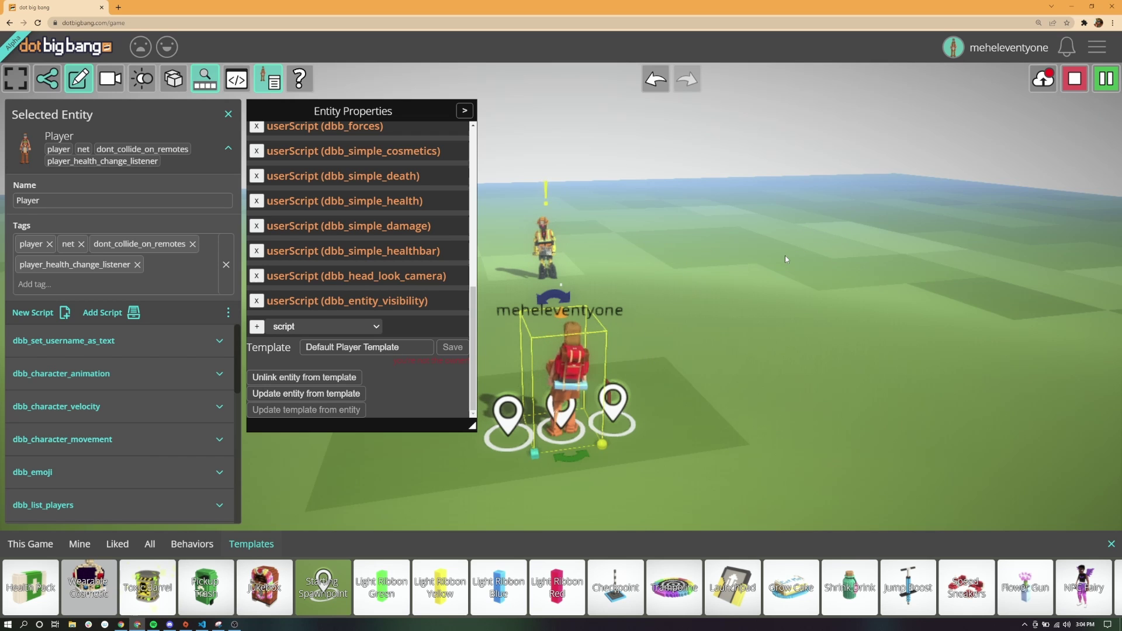
- Place a Trampoline template on the grass beside the player and set its dbb_forces_trampoline impulse to 300
drag(674, 587, 753, 311)
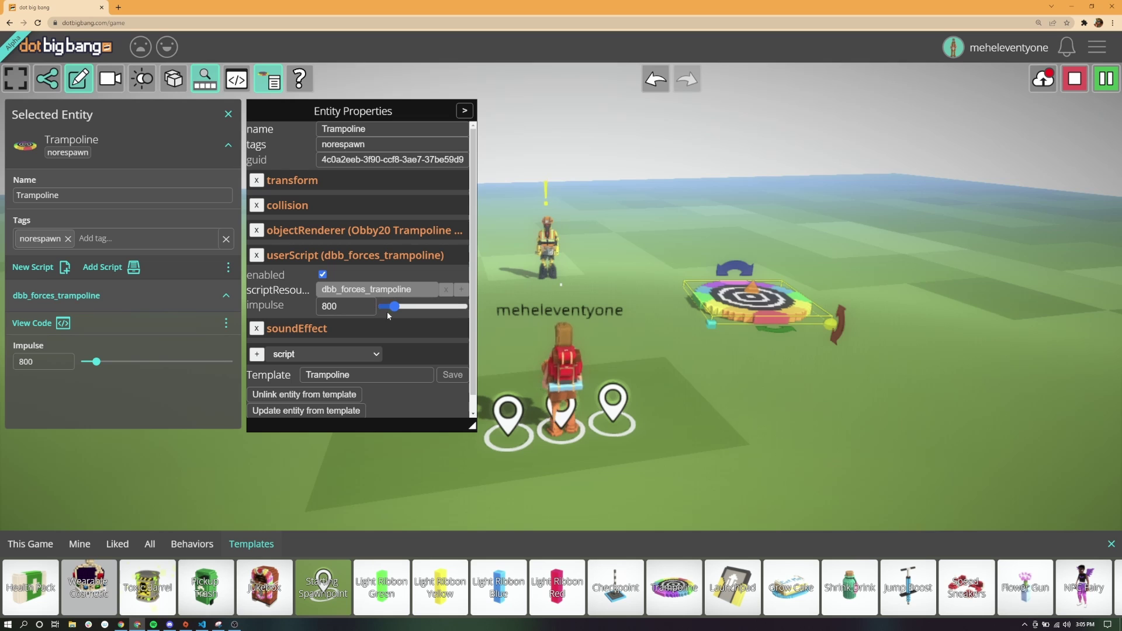
click(392, 306)
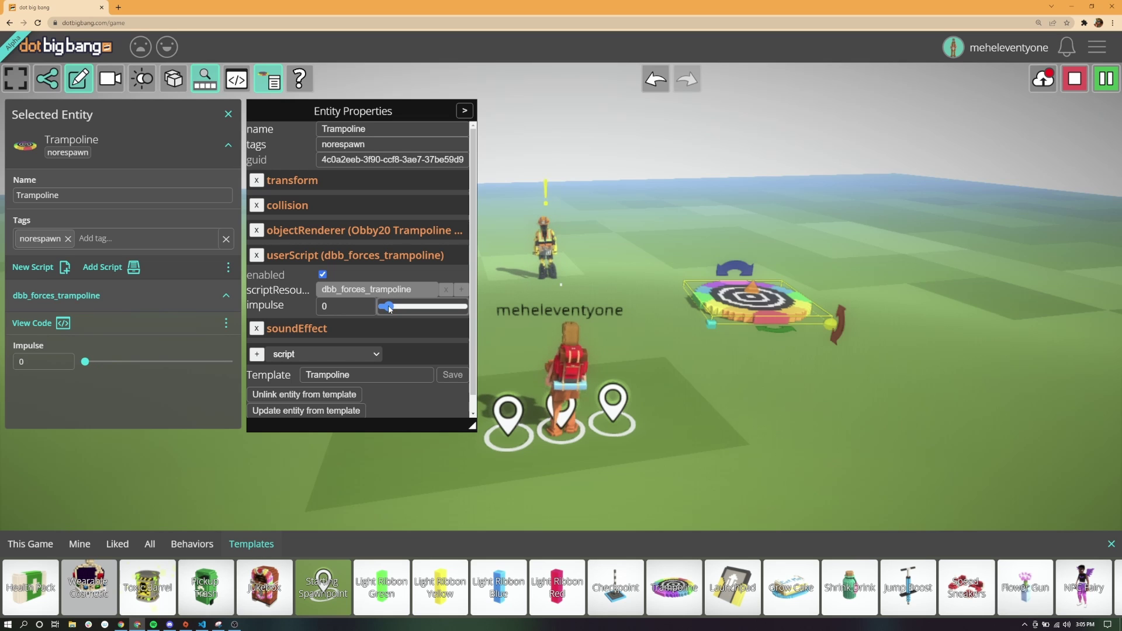
click(389, 306)
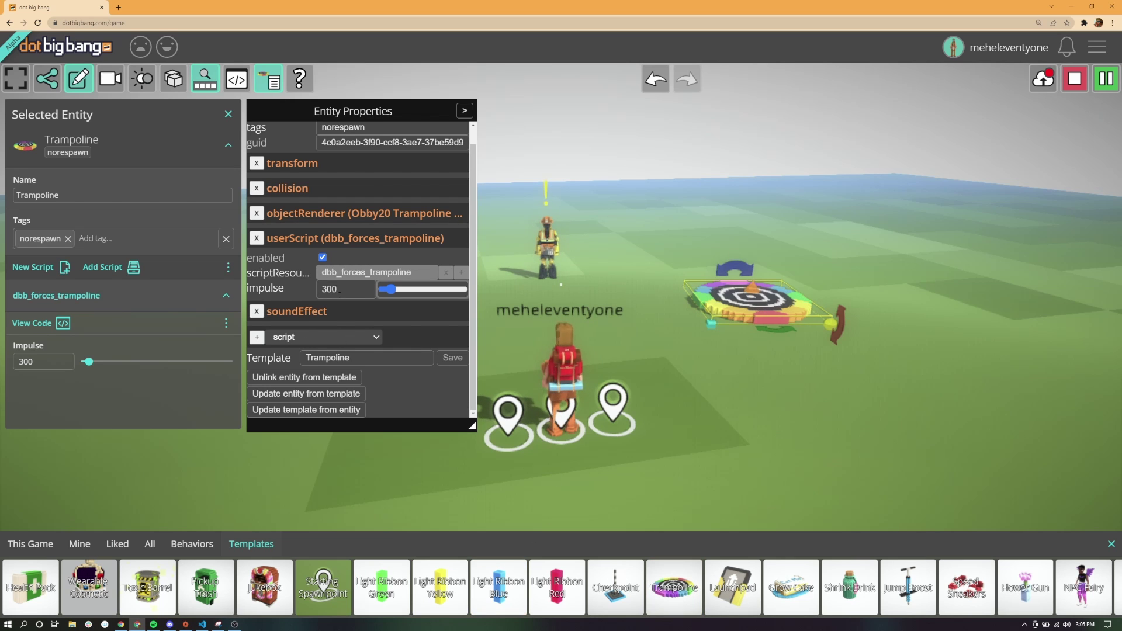
- Place a second Trampoline beside the first and compare the impulse values of the two
drag(674, 585, 959, 319)
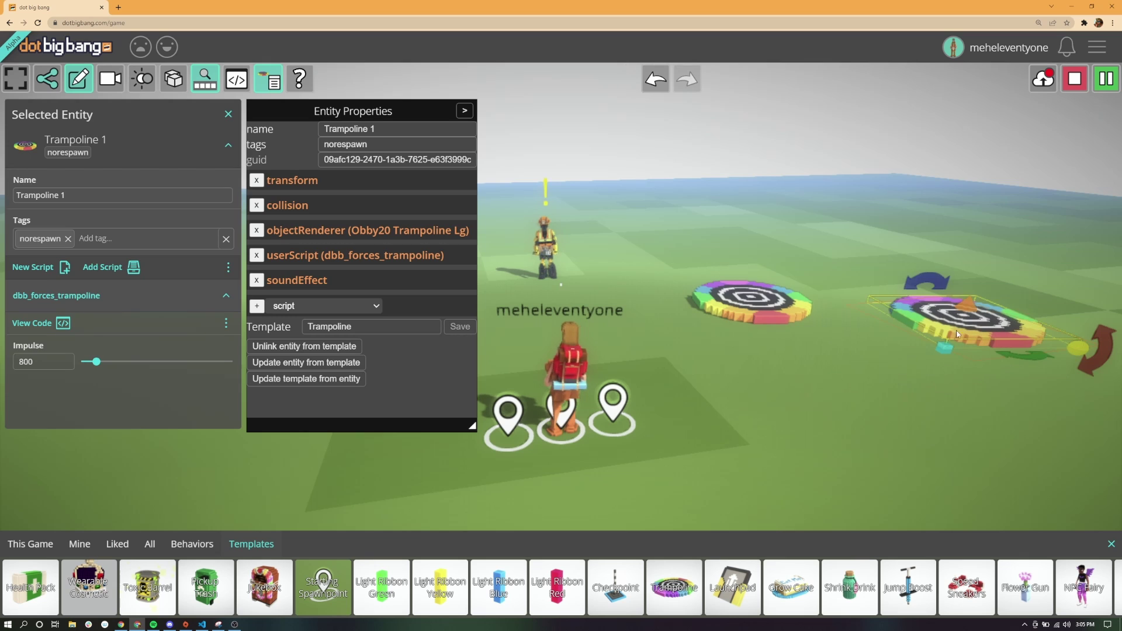
click(349, 256)
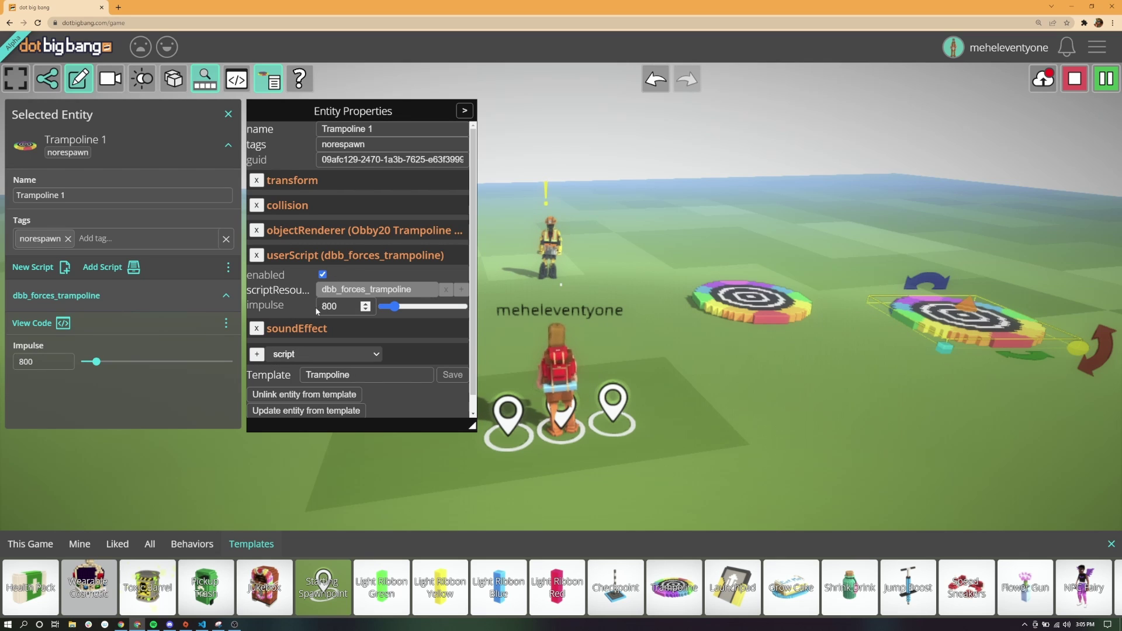
click(774, 309)
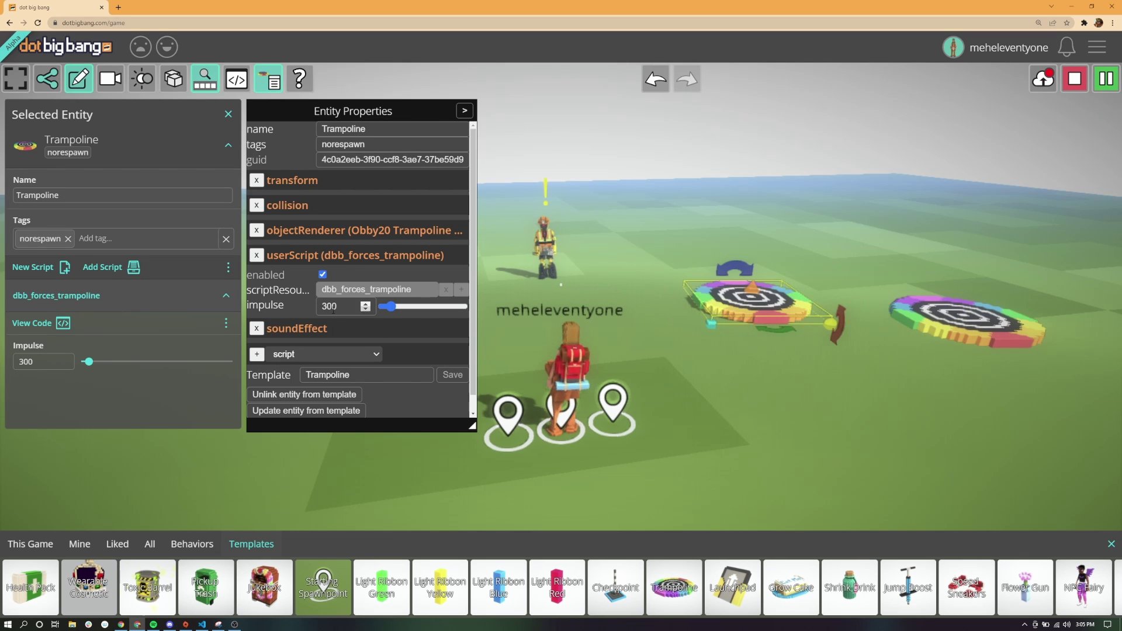
scroll(399, 381, down, 1)
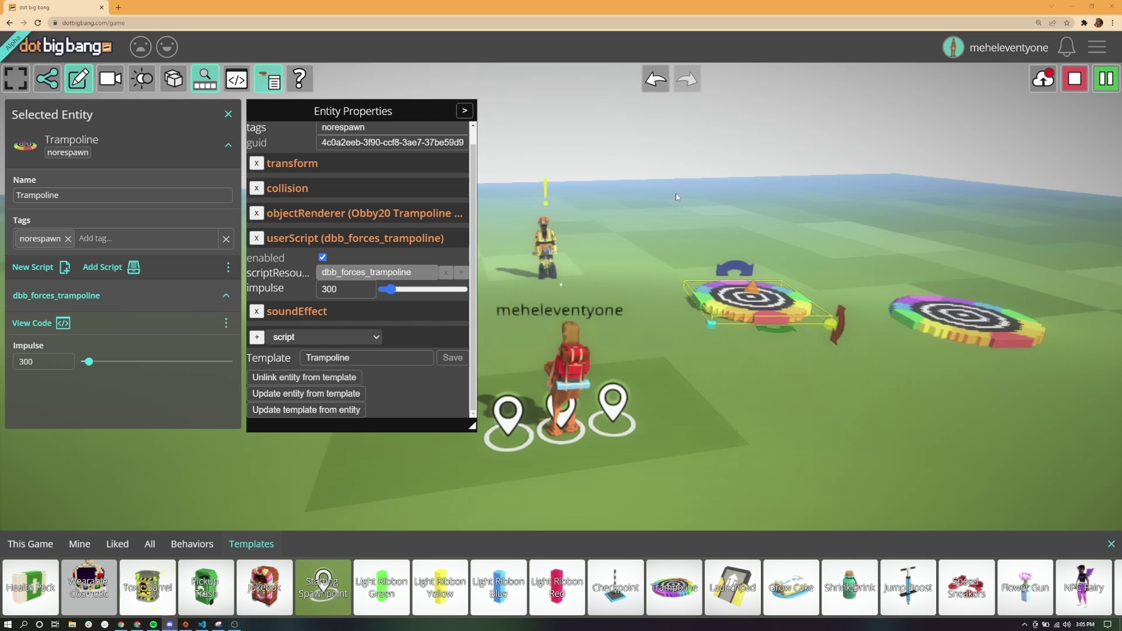
click(965, 323)
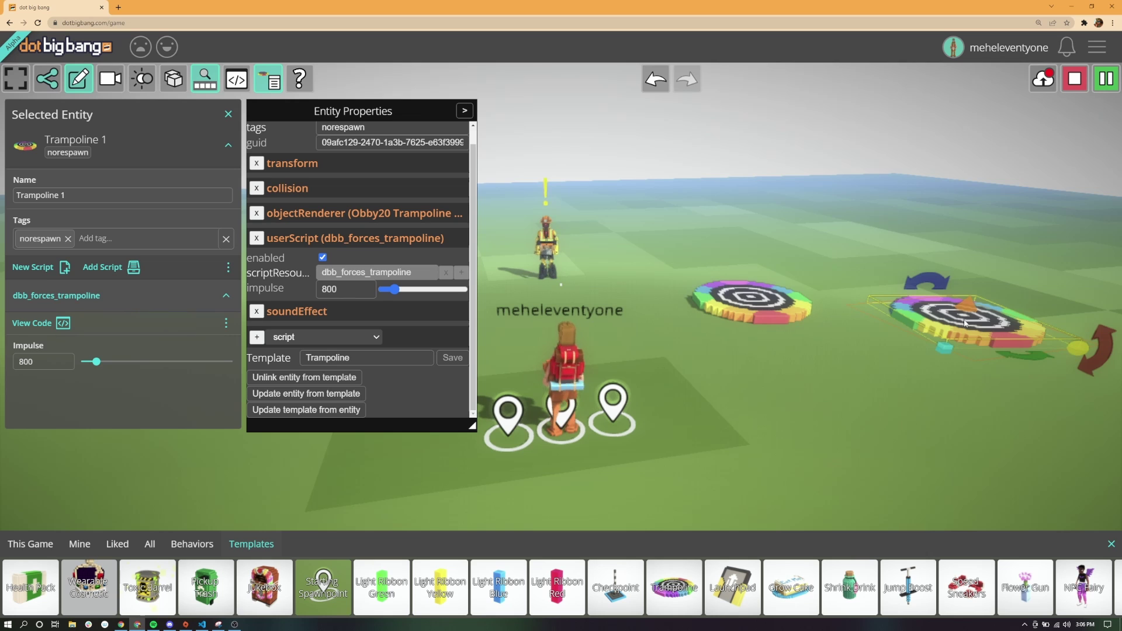
- Make the properties panel taller and update the first trampoline entity from its template
click(743, 315)
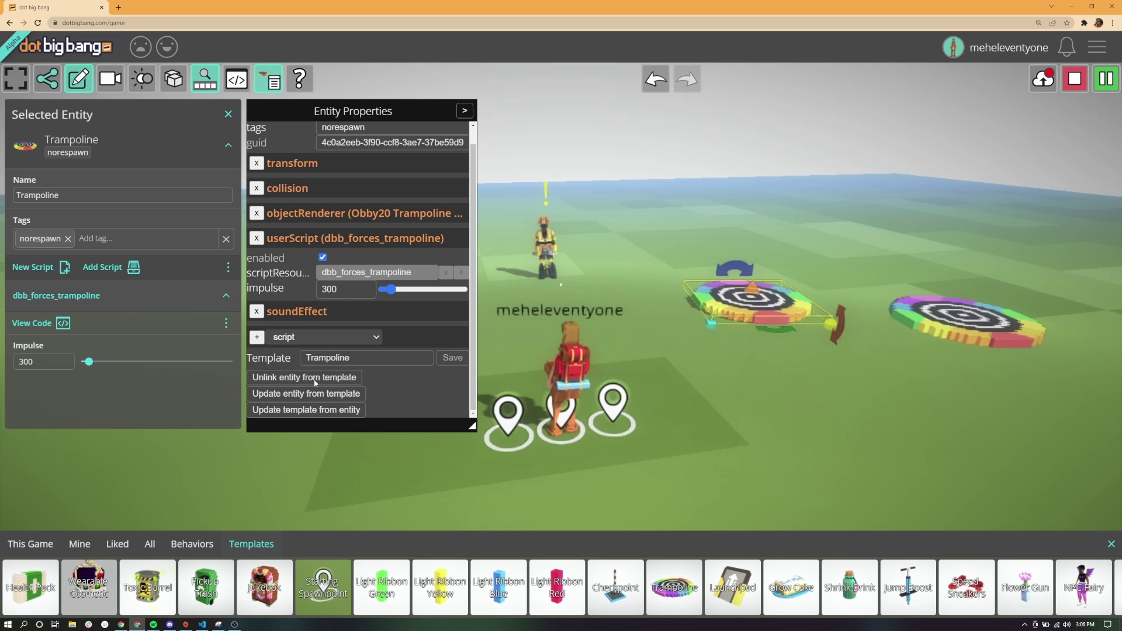
drag(466, 426, 458, 465)
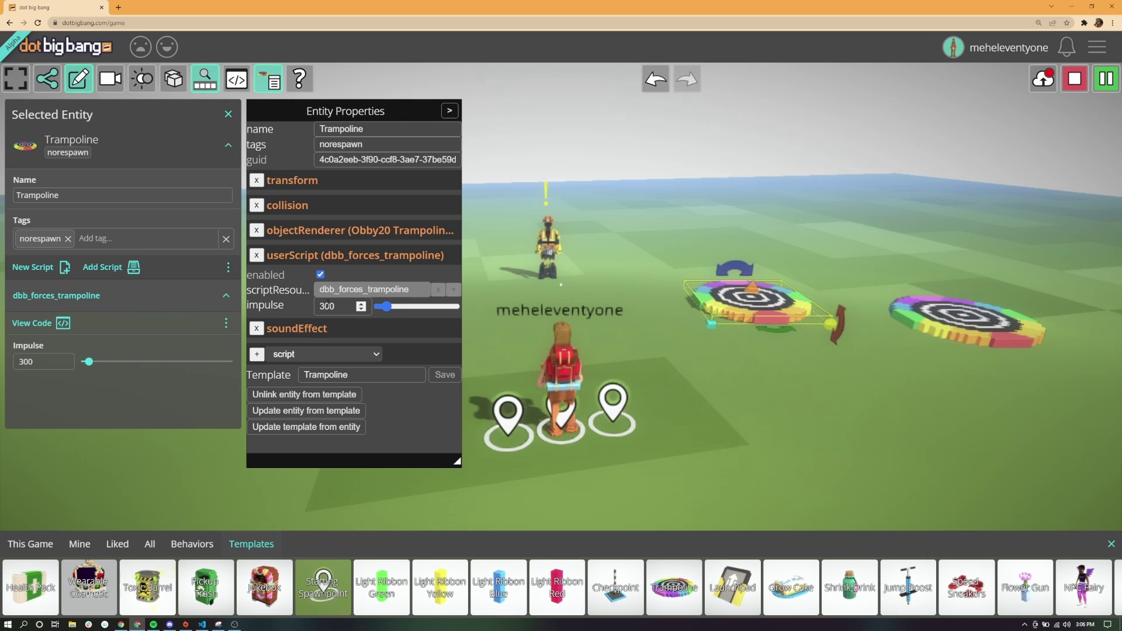
click(337, 412)
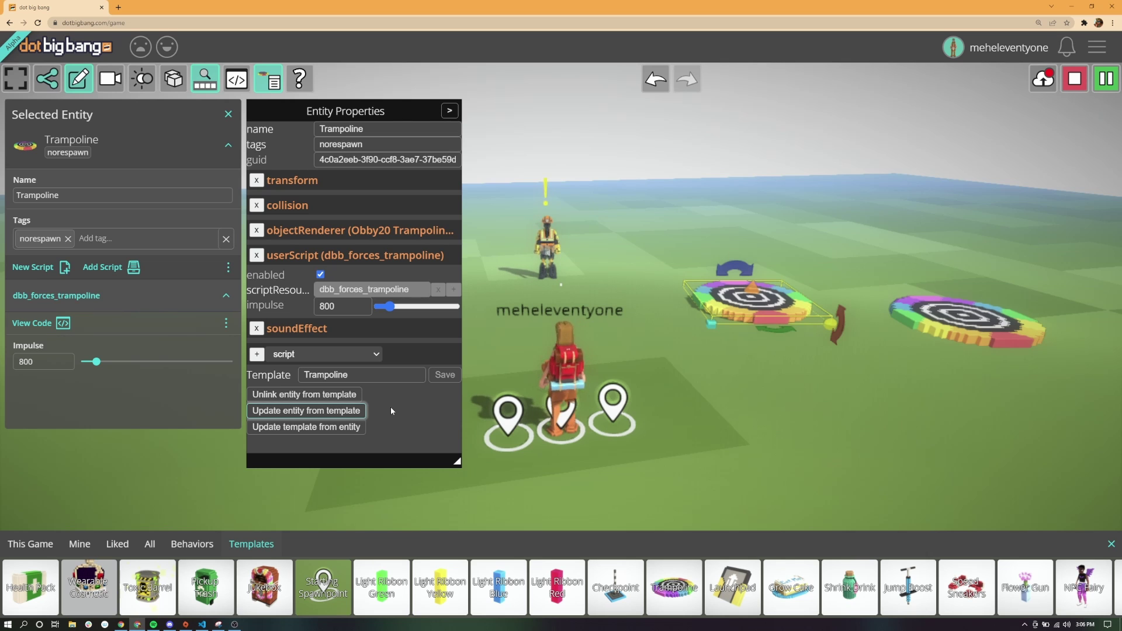
- Delete both trampolines from the world
key(Delete)
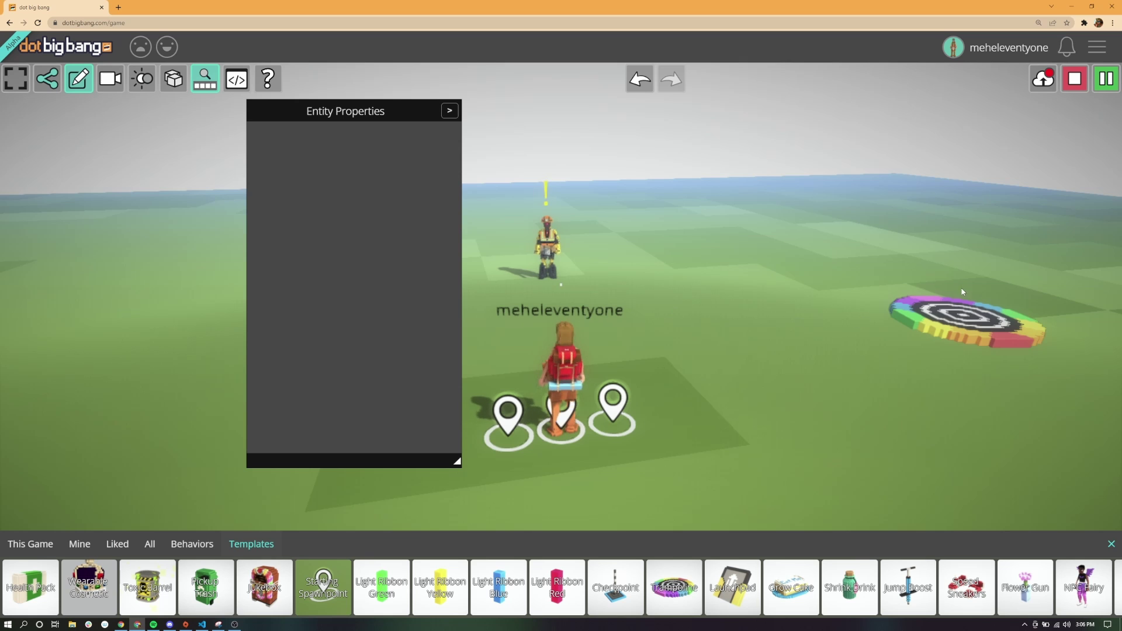
click(927, 338)
key(Delete)
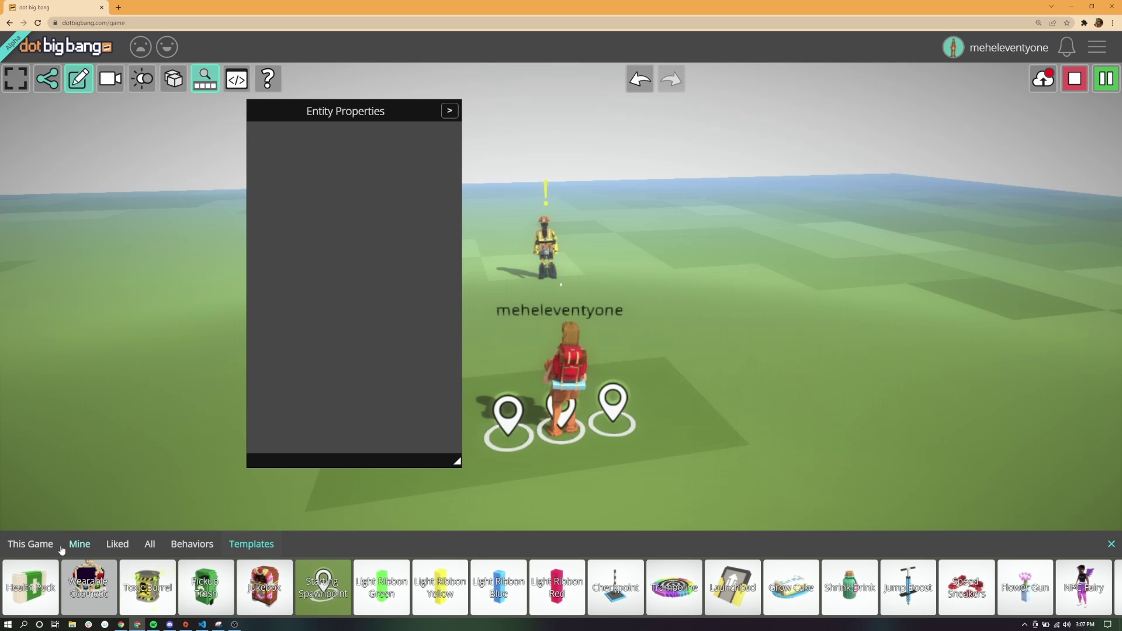
- Search all available objects for "cube"
click(33, 545)
click(149, 544)
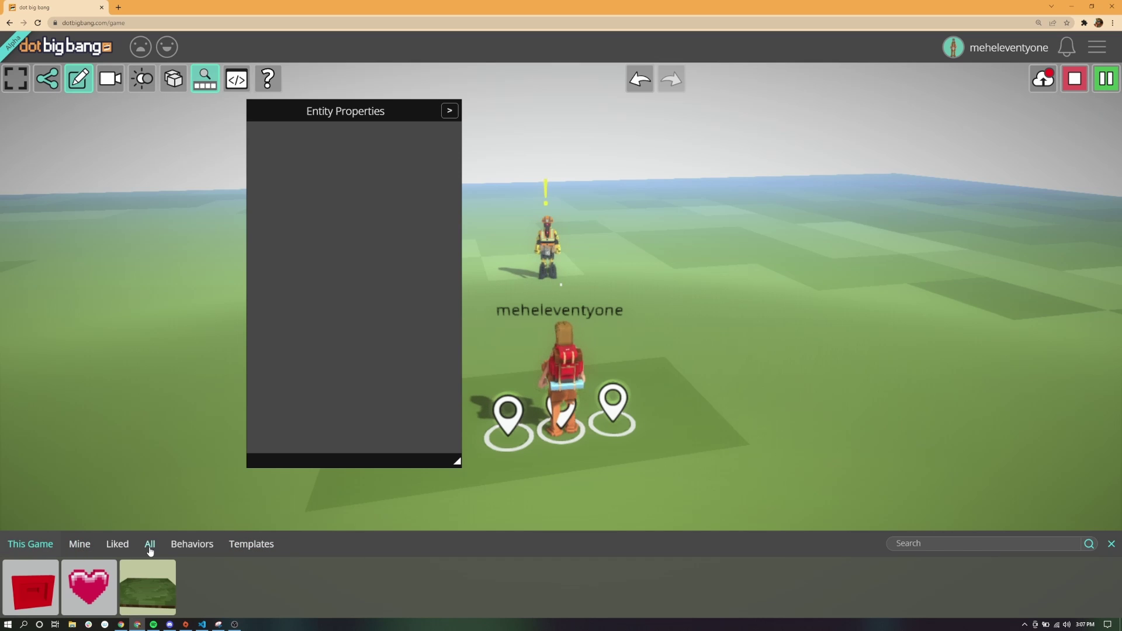
click(961, 545)
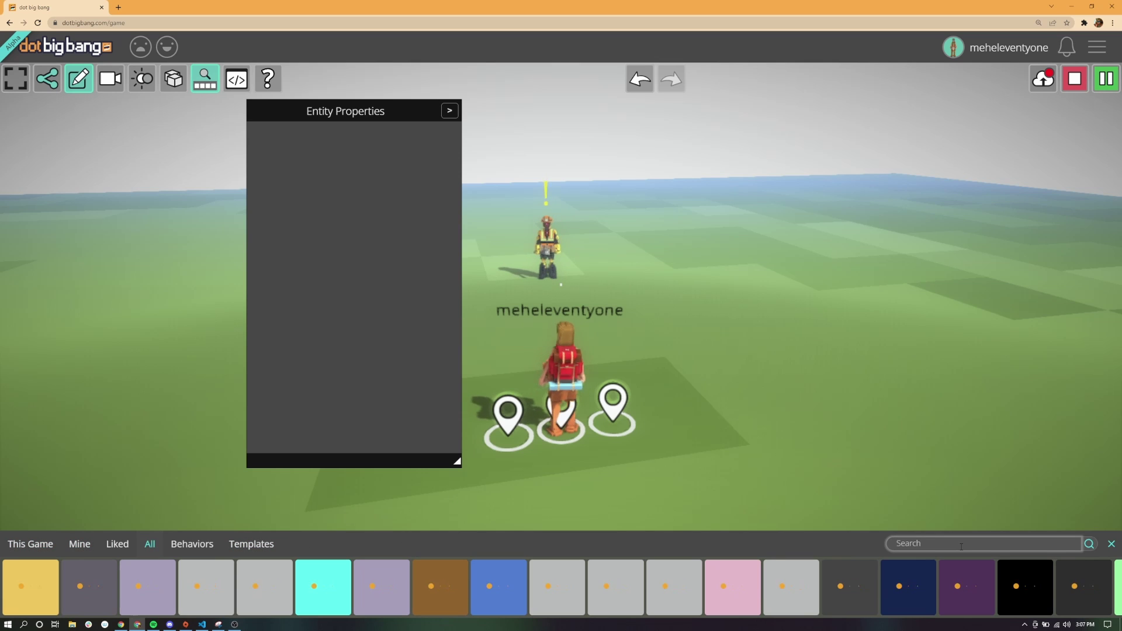
text(cube)
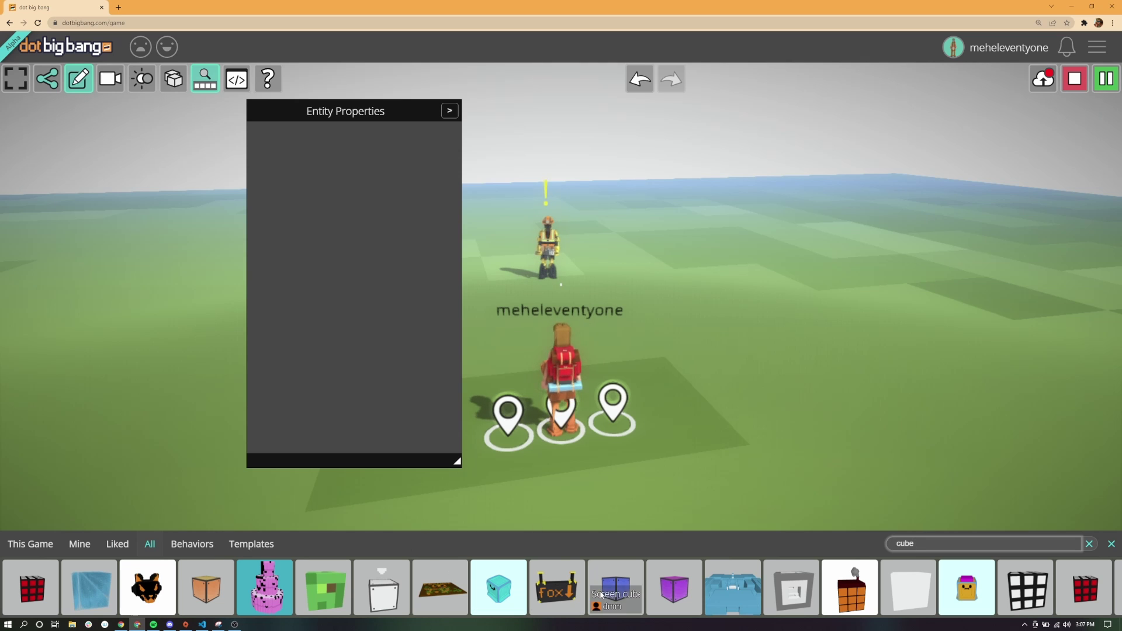
- Browse the cube results, then search all available objects for "blue cube" and for "white cube"
scroll(969, 585, down, 2)
scroll(969, 585, down, 10)
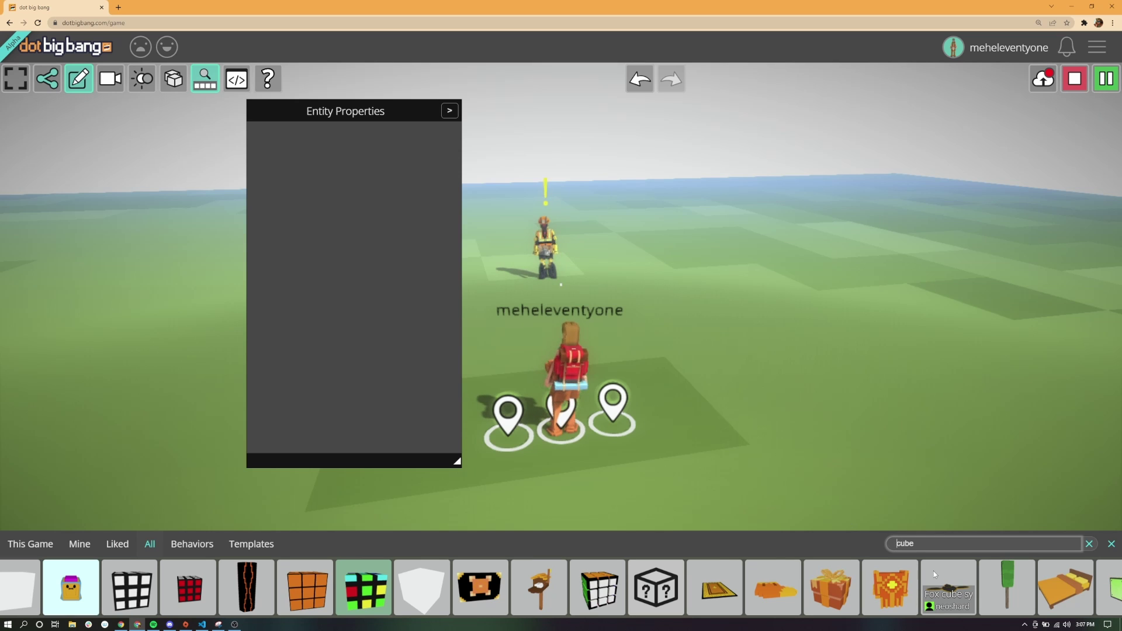
text(blue)
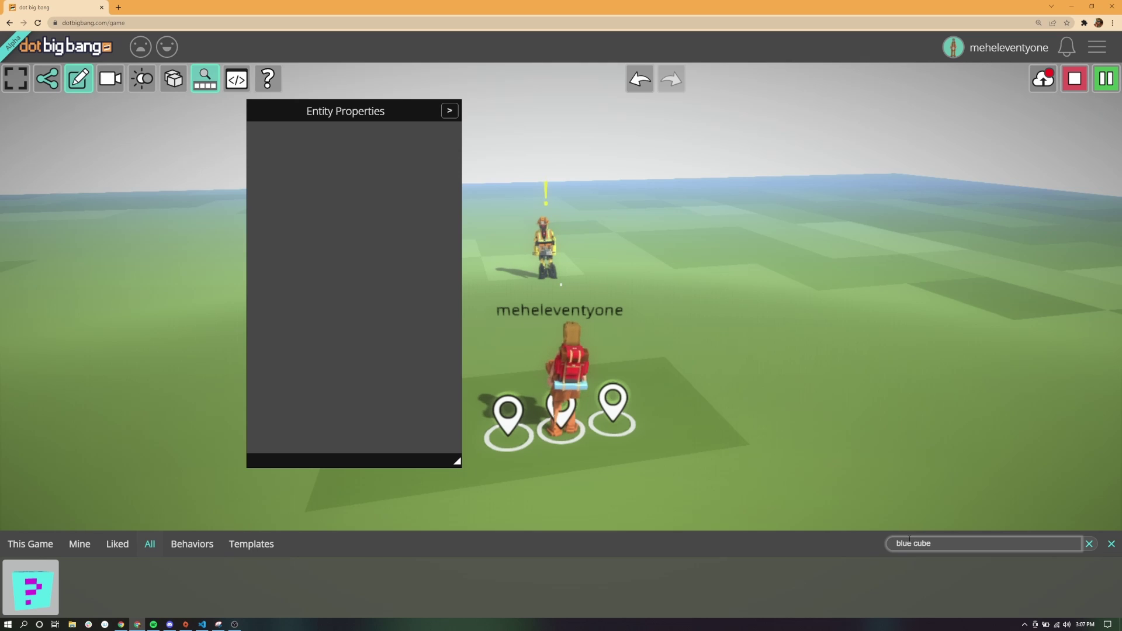
click(910, 542)
key(BackSpace)
key(BackSpace)
key(BackSpace)
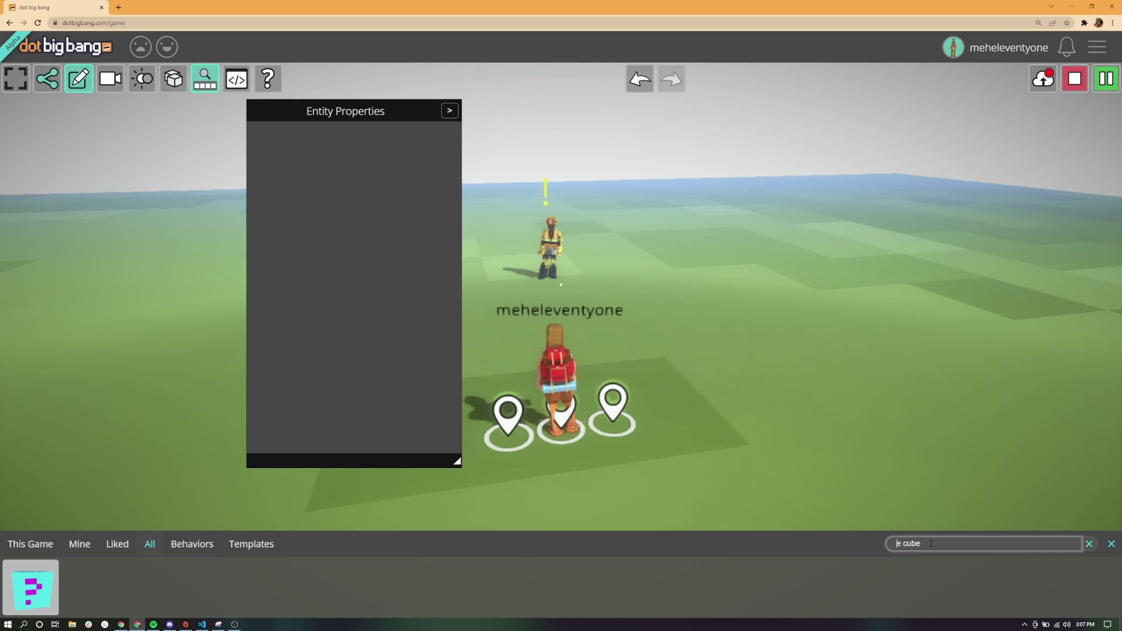
text(whit)
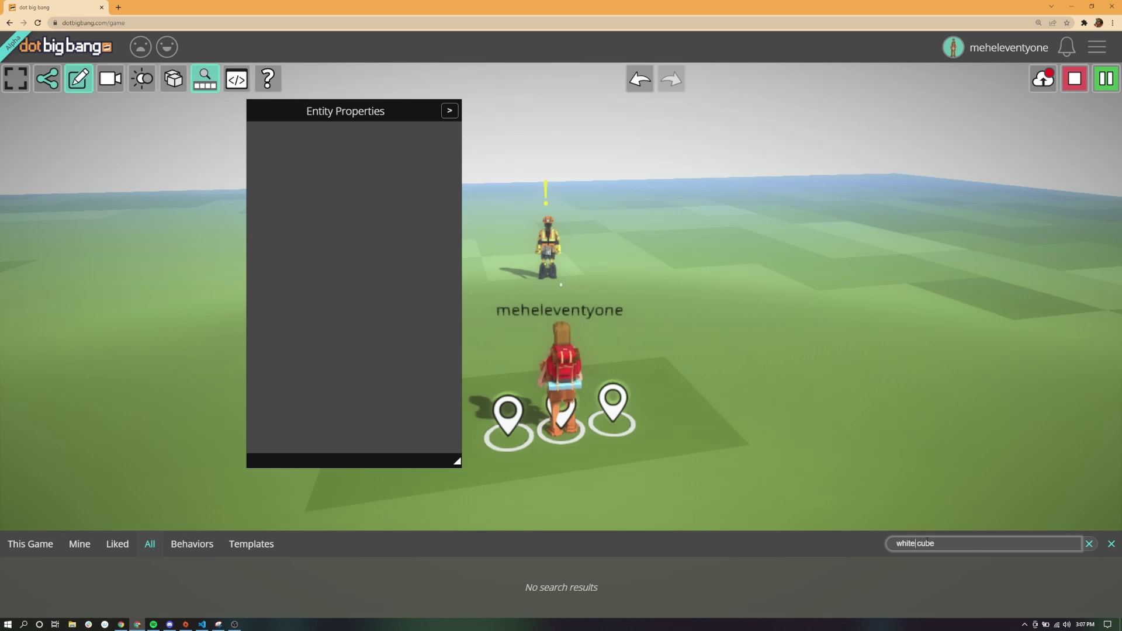
- Place the RedCube from your own objects on the grass beside the character and select it
click(79, 544)
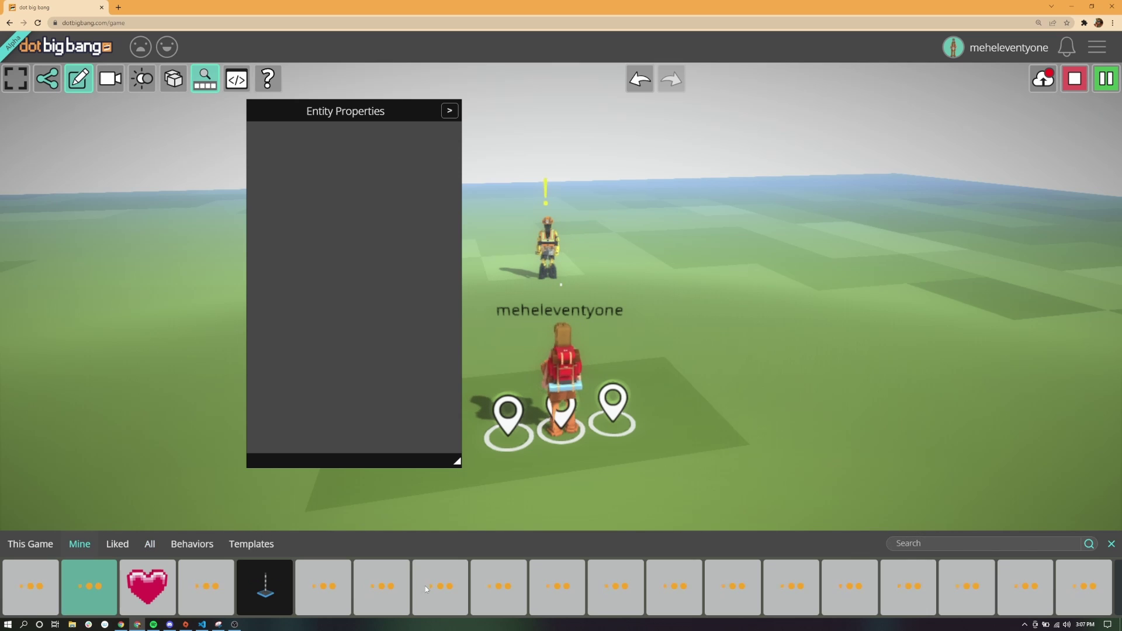
click(28, 578)
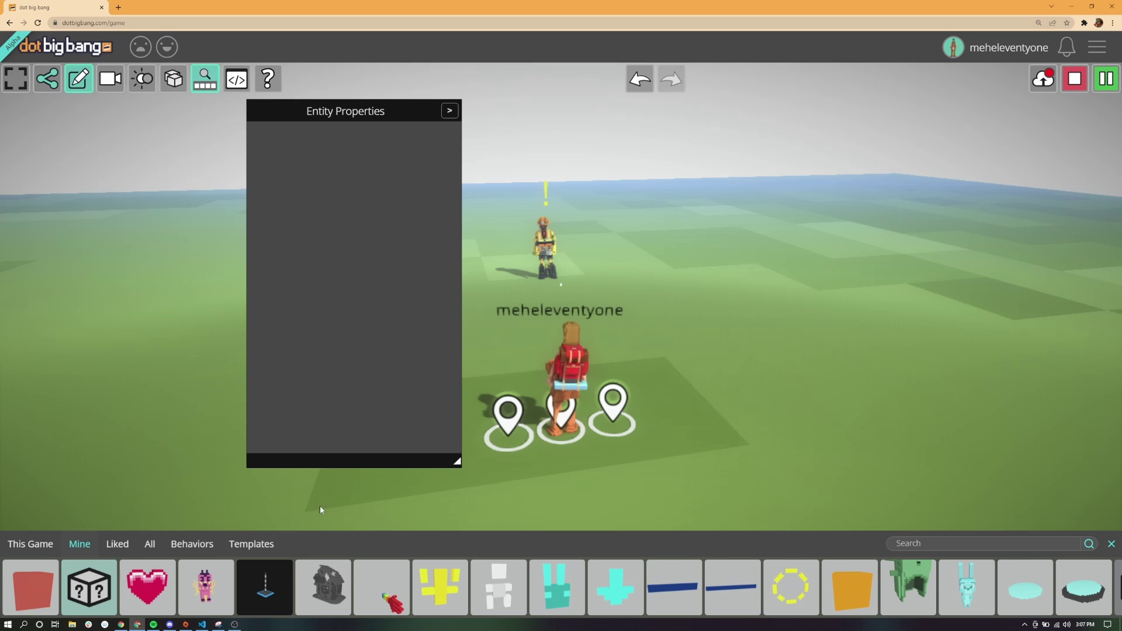
click(744, 310)
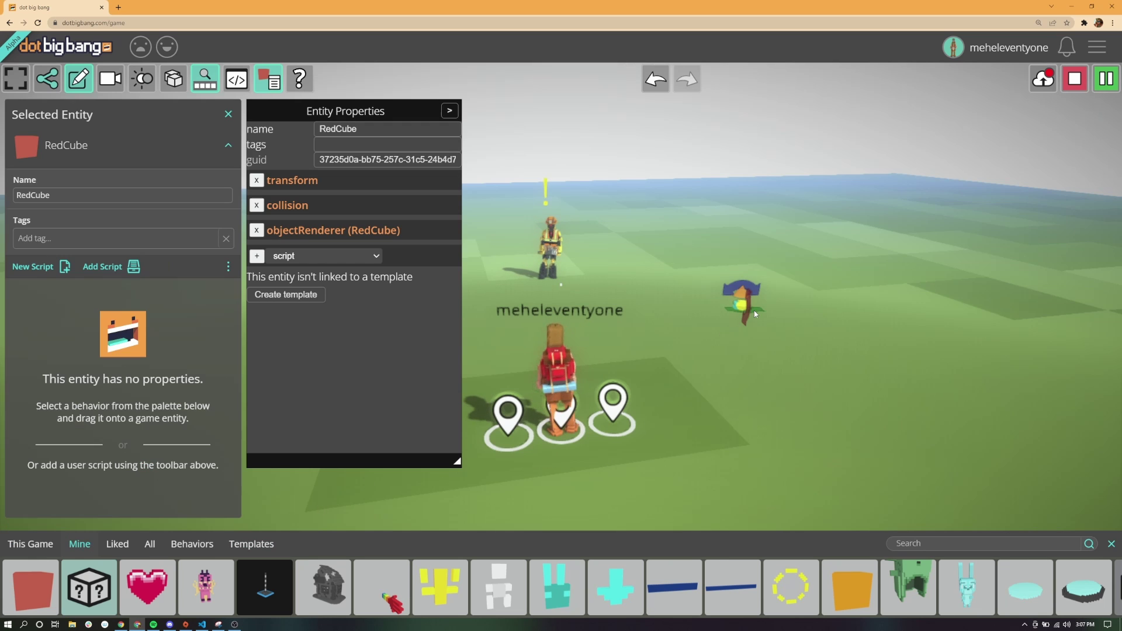
click(817, 360)
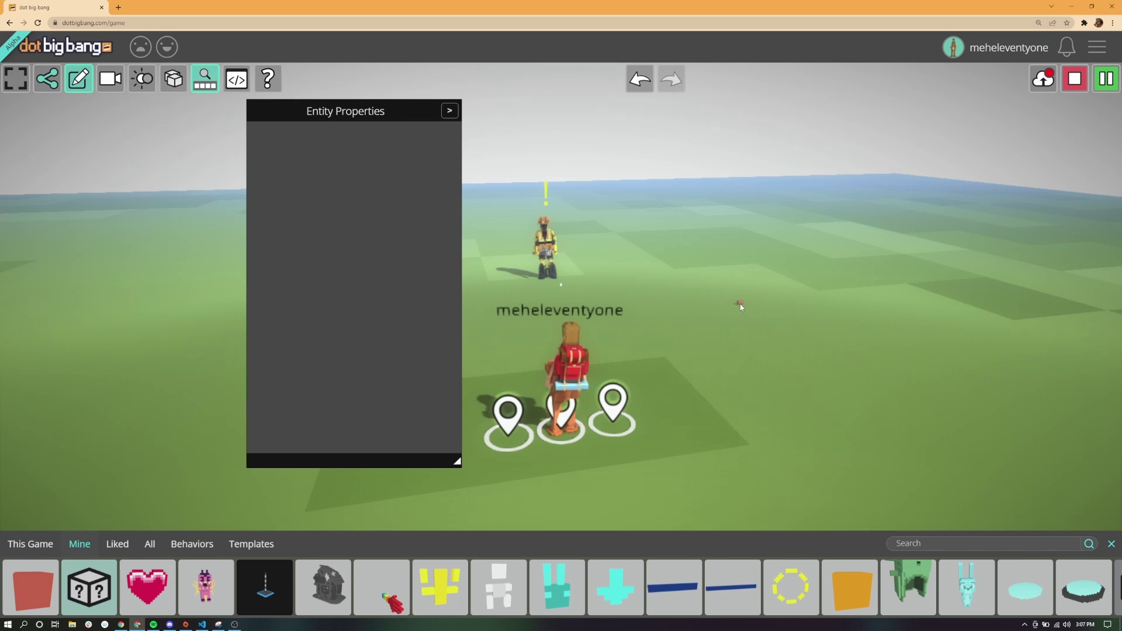
click(740, 304)
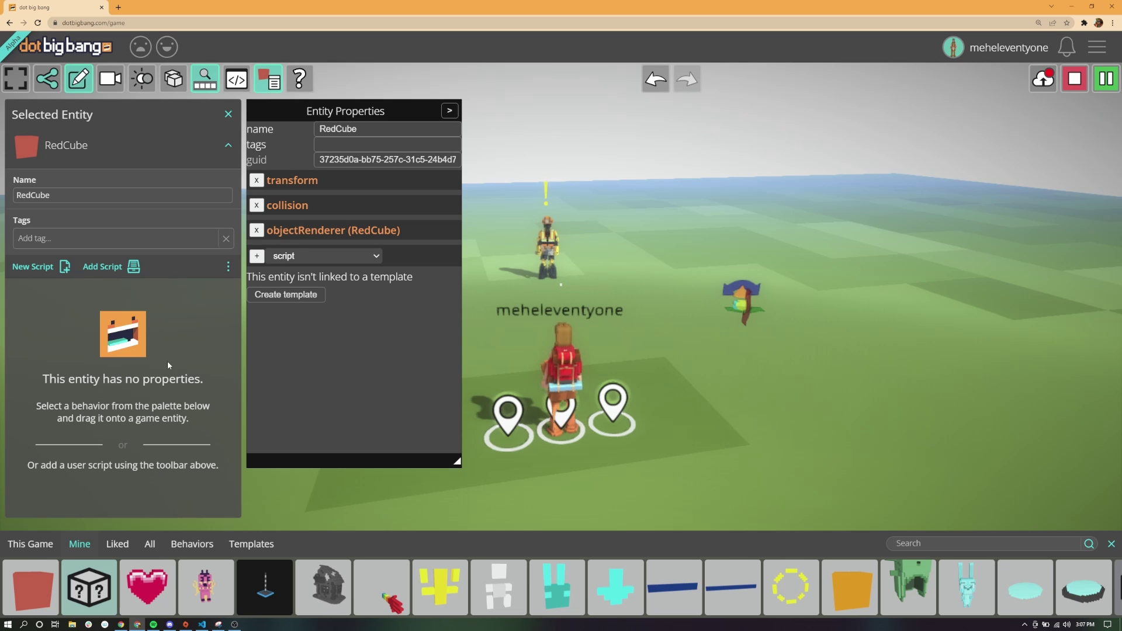
- Search all existing userscripts for "hid" and "hi" as candidates for the RedCube entity
click(109, 270)
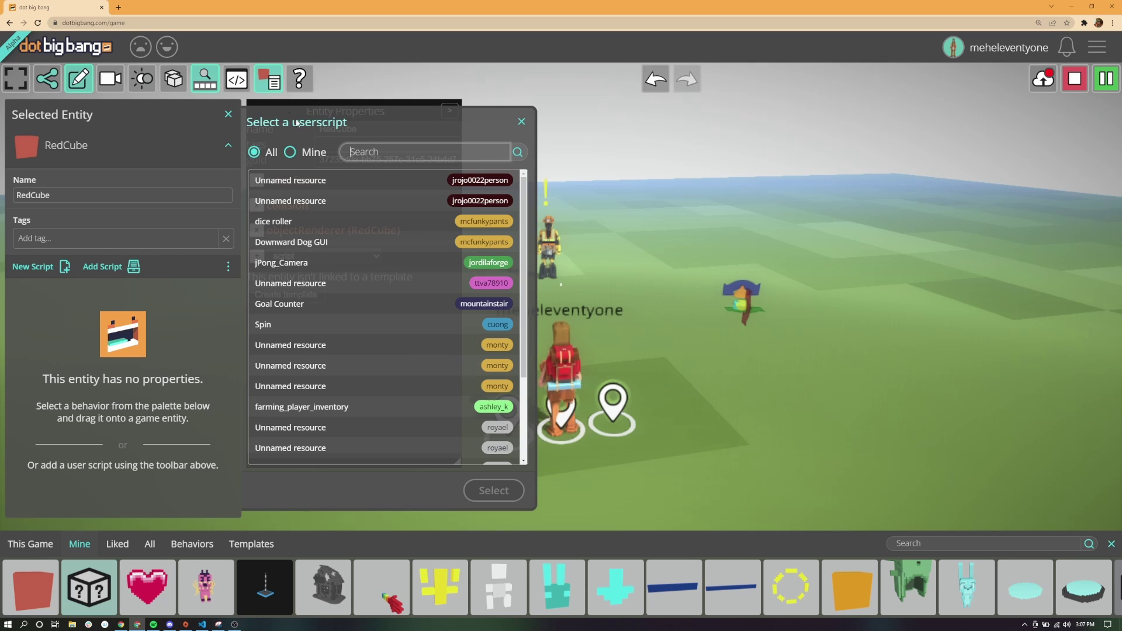
text(hid)
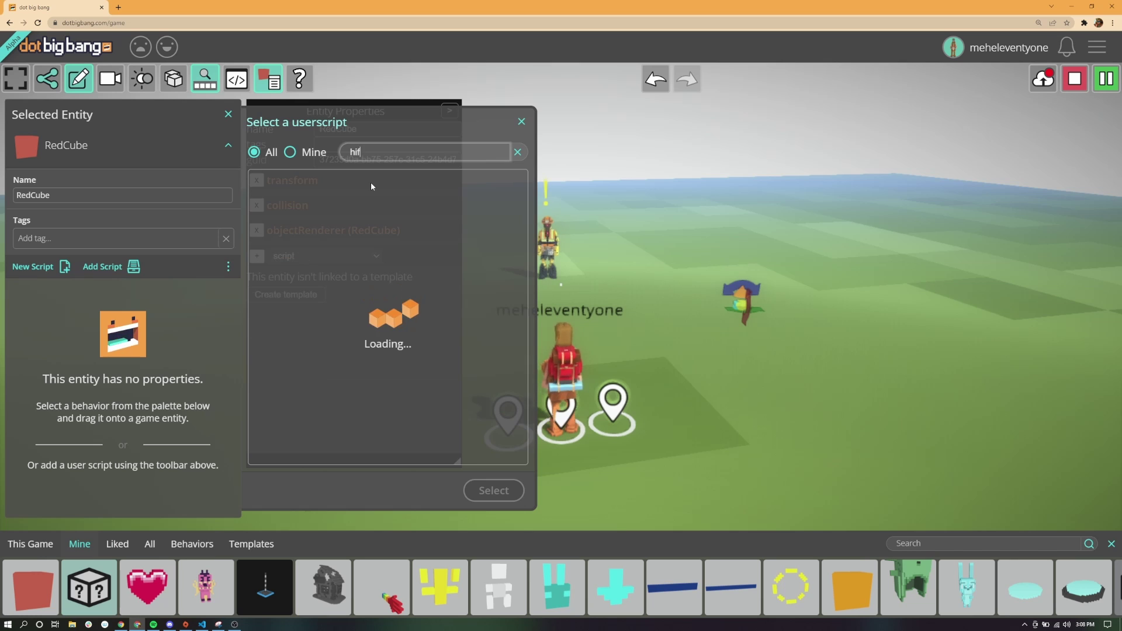
key(BackSpace)
key(BackSpace)
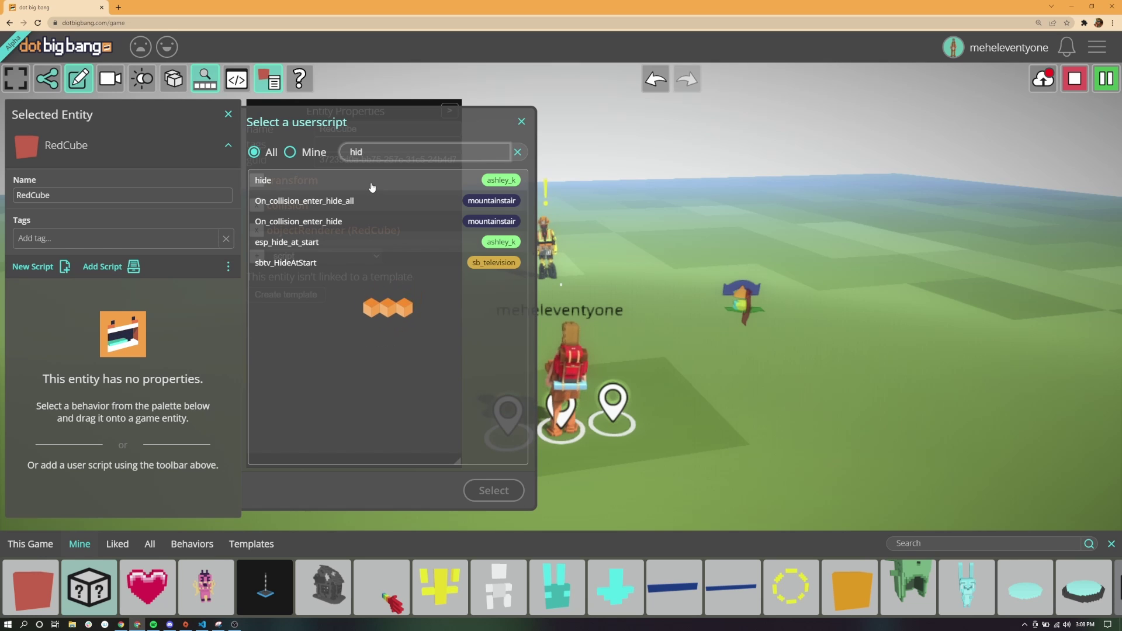
text(if)
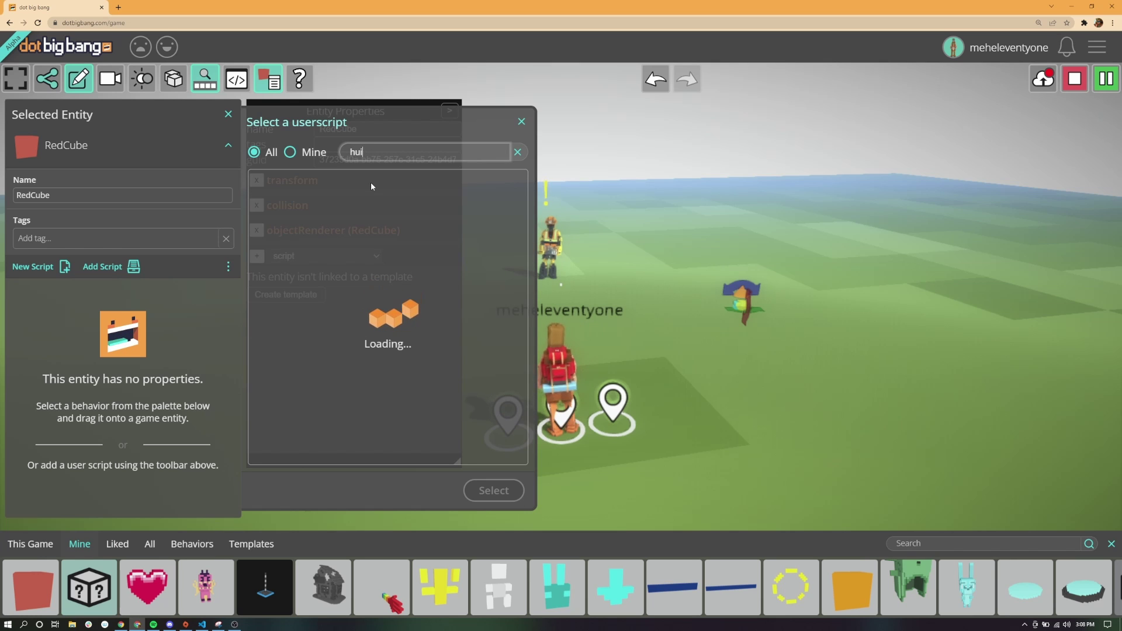
key(BackSpace)
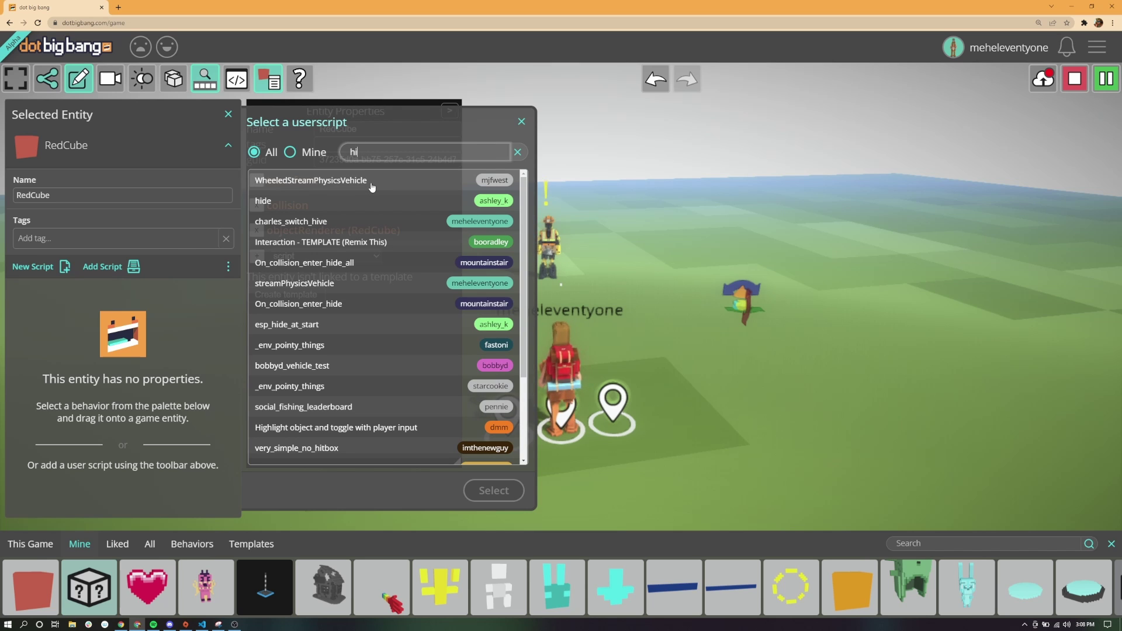
- Browse the full list of your own userscripts without a search filter, then leave the selection without adding one
click(299, 155)
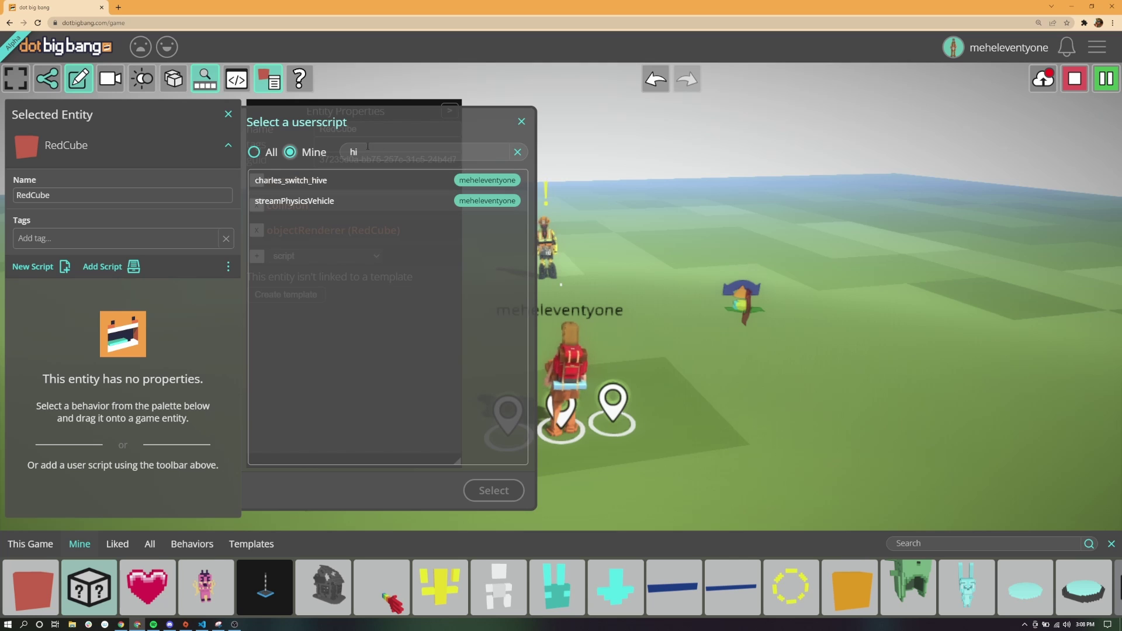
click(518, 152)
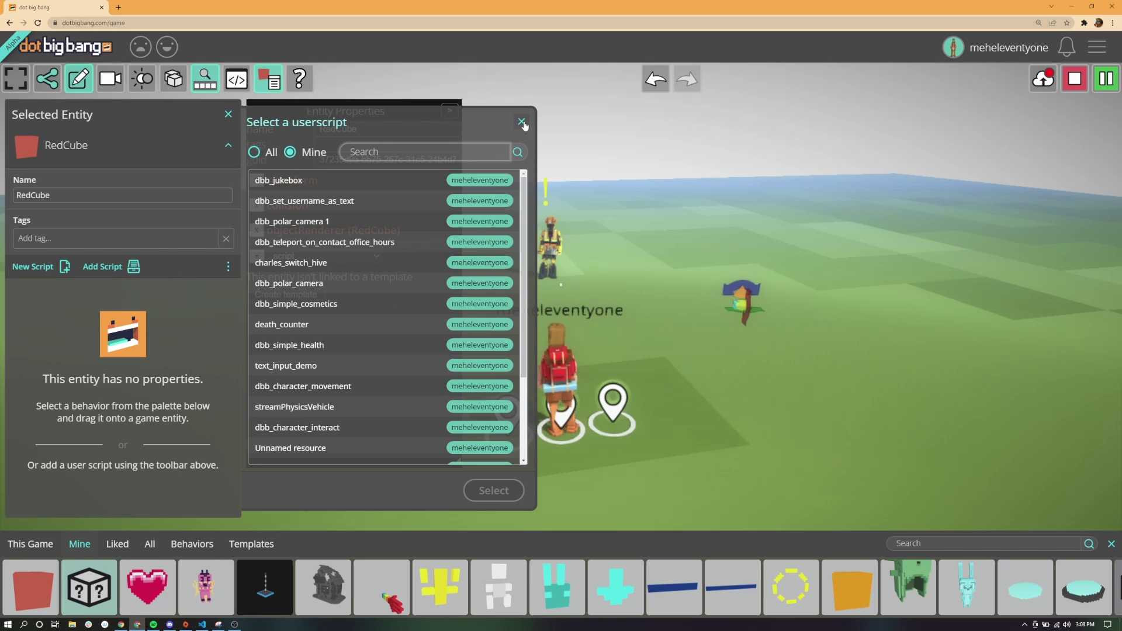
scroll(432, 240, down, 1)
scroll(432, 241, down, 7)
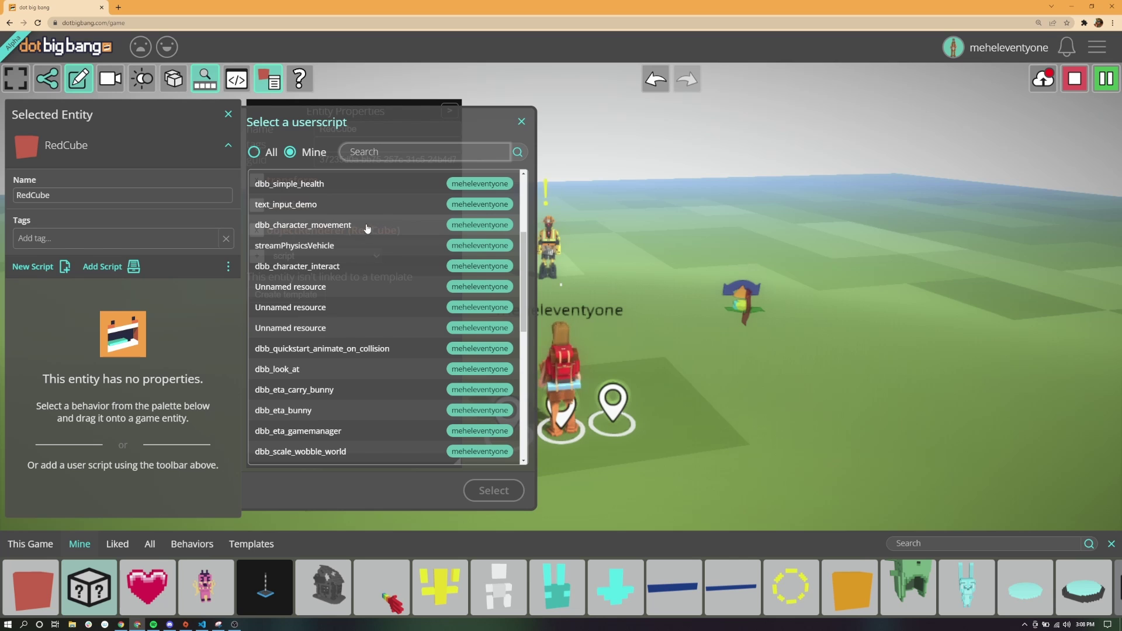
scroll(375, 224, down, 4)
scroll(370, 219, down, 8)
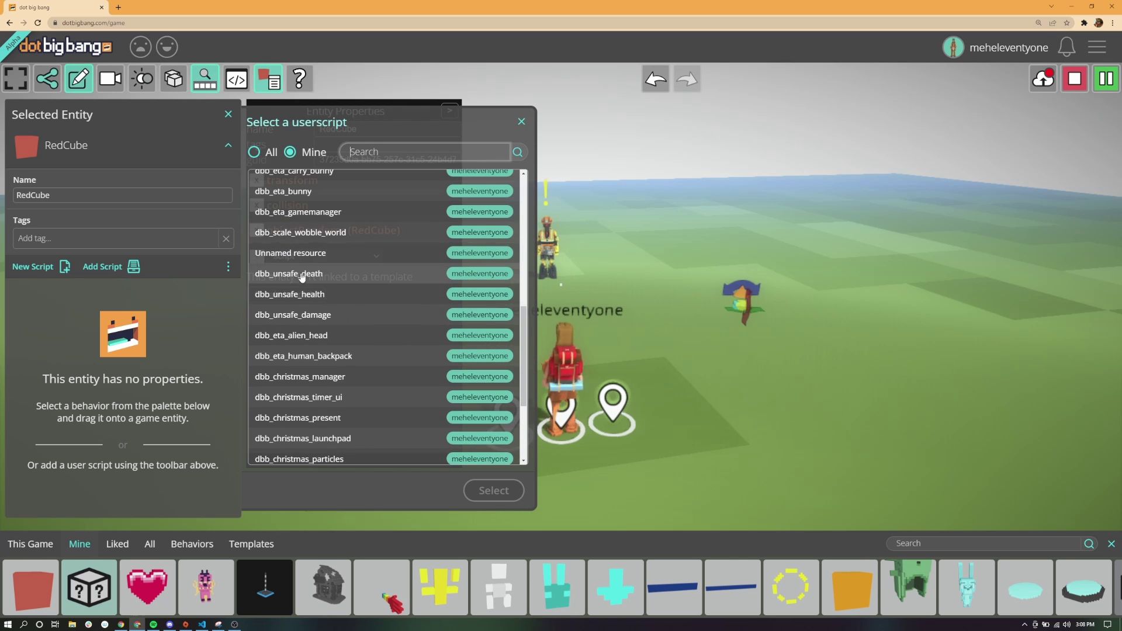
scroll(352, 282, down, 5)
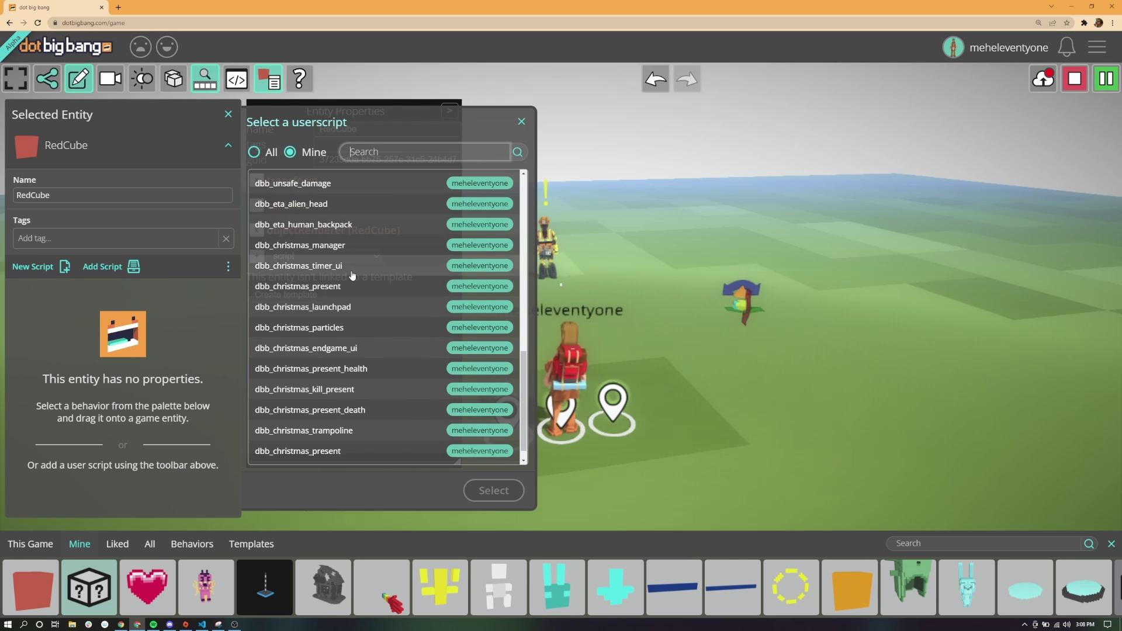
click(521, 121)
- Add a new script to the RedCube entity and save it under the name officehours_spawning
drag(750, 349, 823, 361)
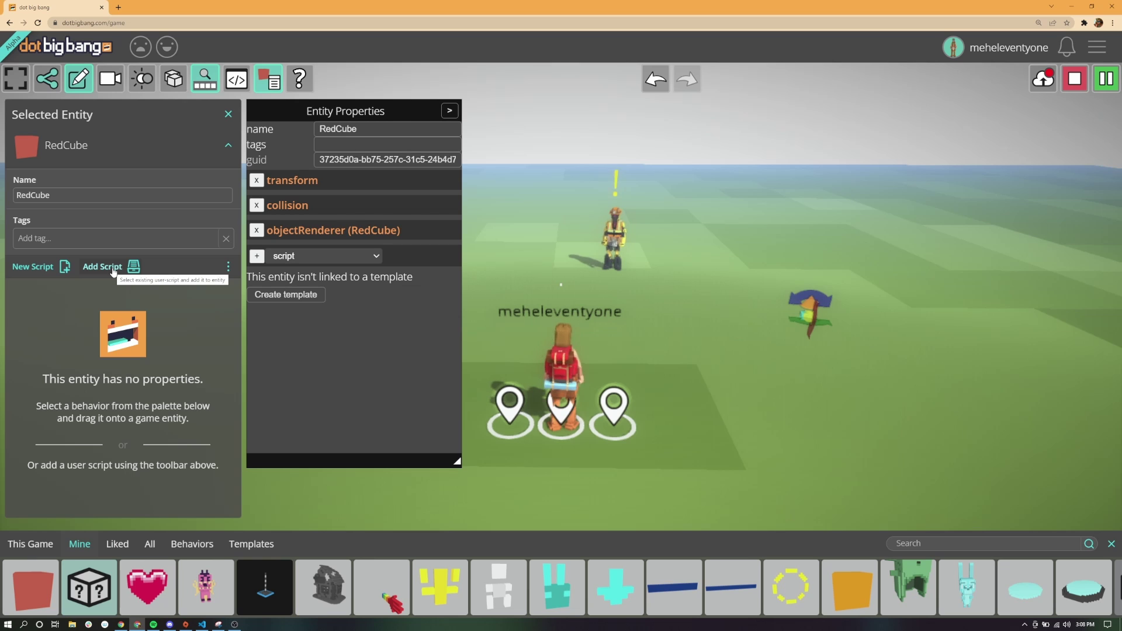
click(38, 265)
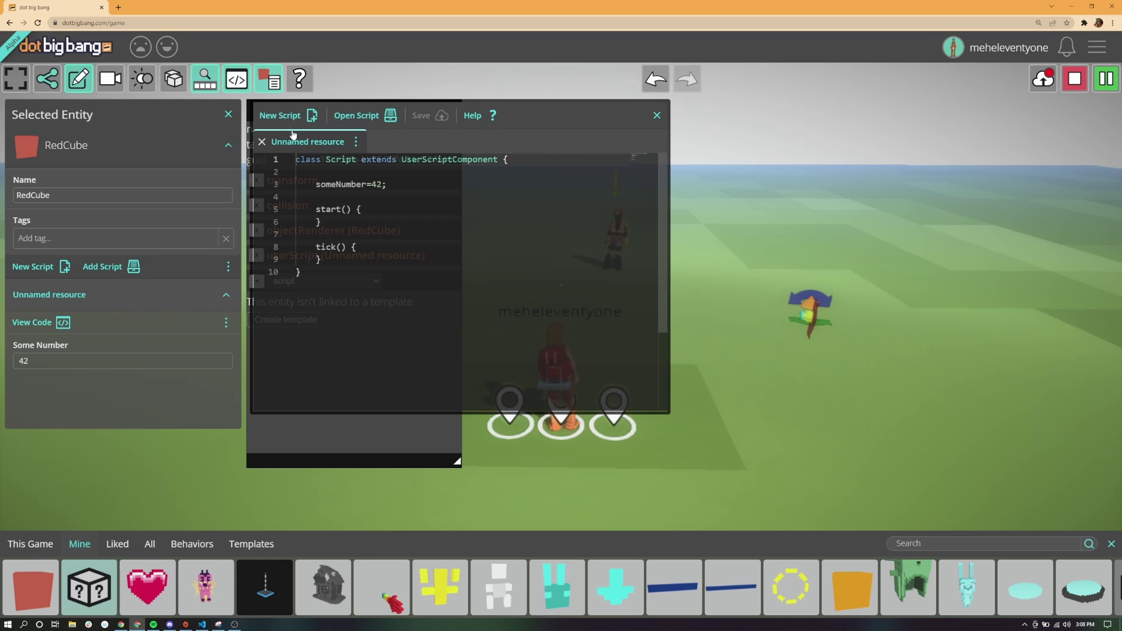
click(300, 142)
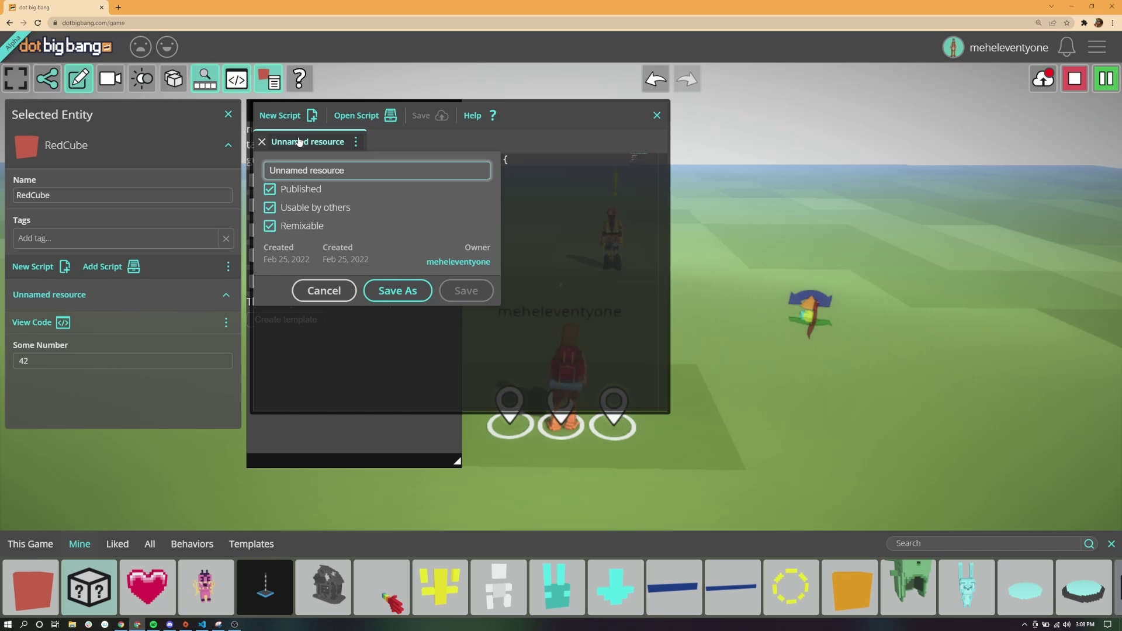
text(offic)
text(e)
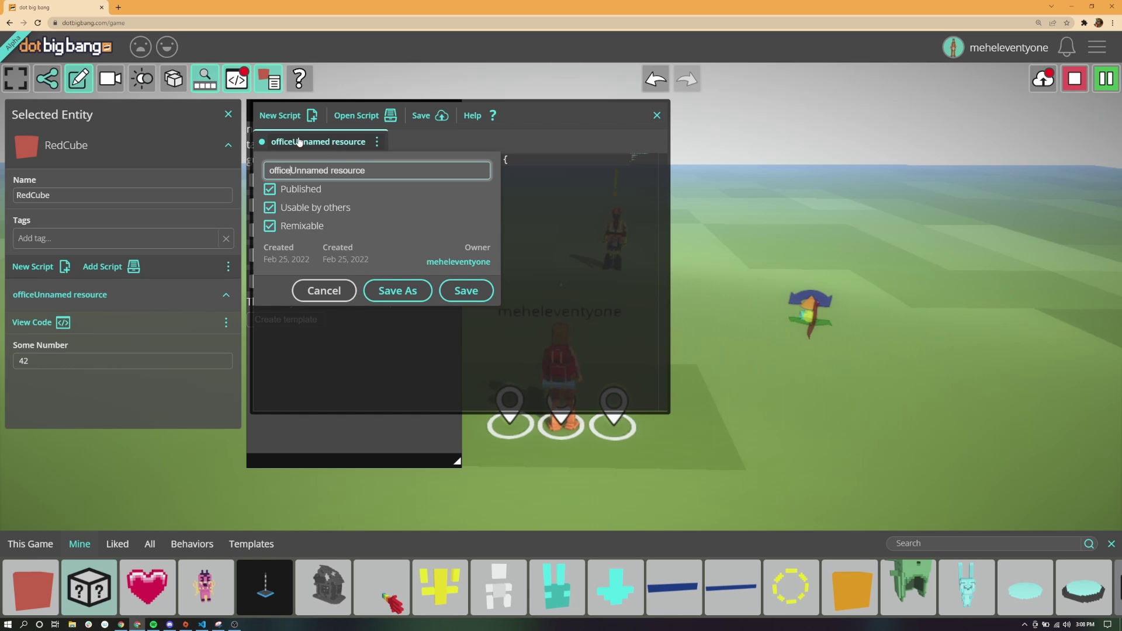
text(hours_spawning)
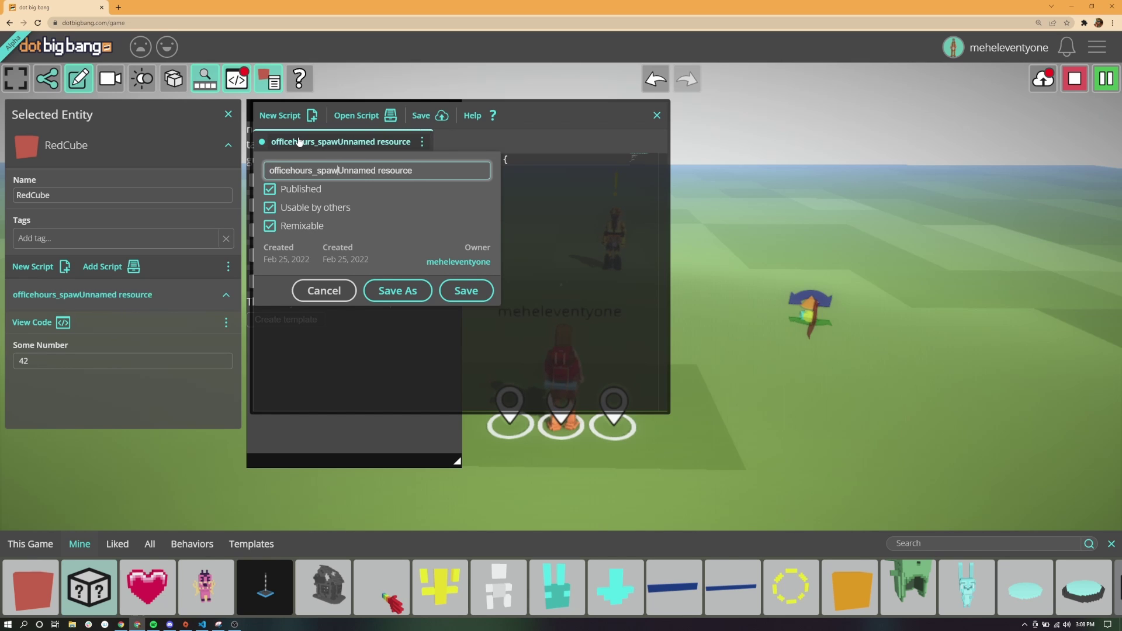
key(Delete)
key(Delete)
key(Delete)
key(Delete)
key(Delete)
key(Delete)
key(Delete)
key(Delete)
key(Delete)
key(Delete)
key(Delete)
key(Delete)
key(Delete)
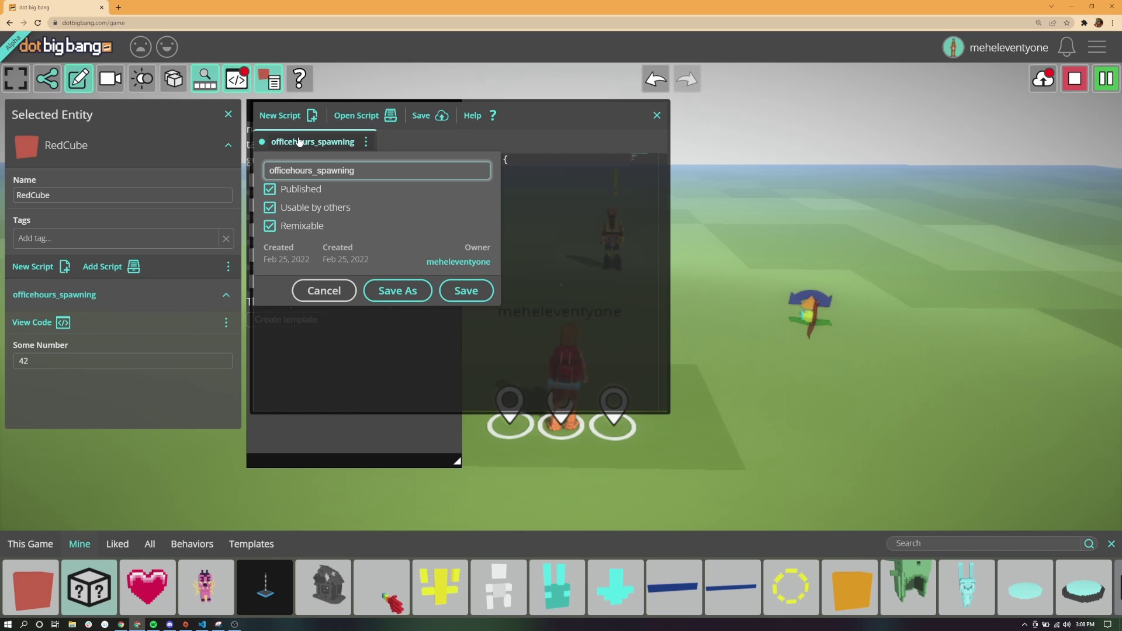
click(466, 291)
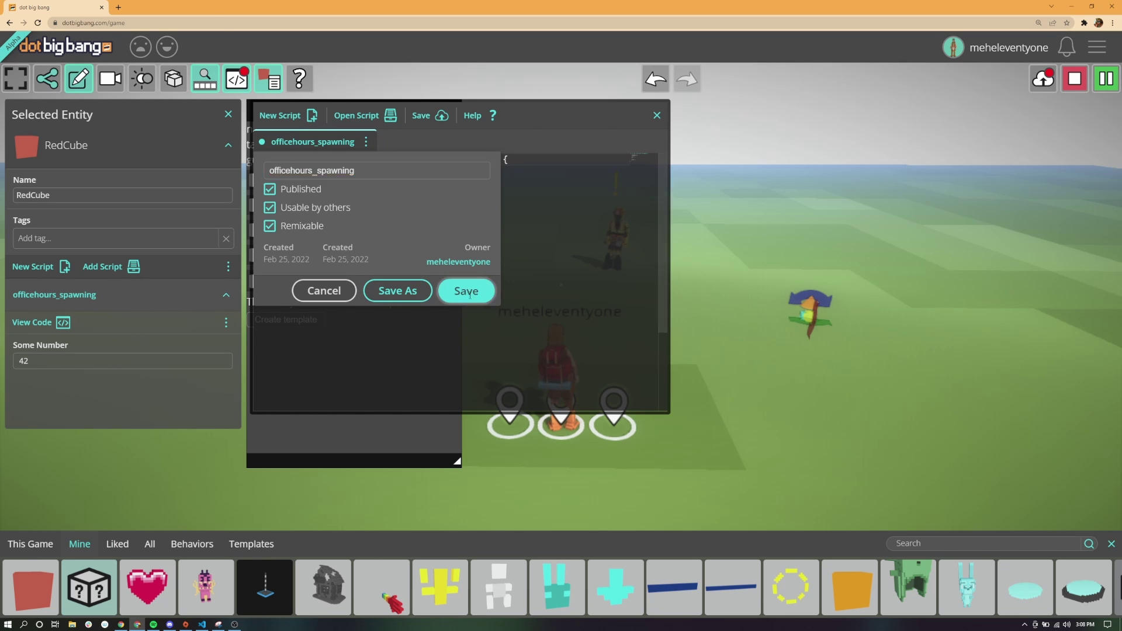
- Replace the script's default number property with template=new TemplateRef() and save the script
double_click(343, 184)
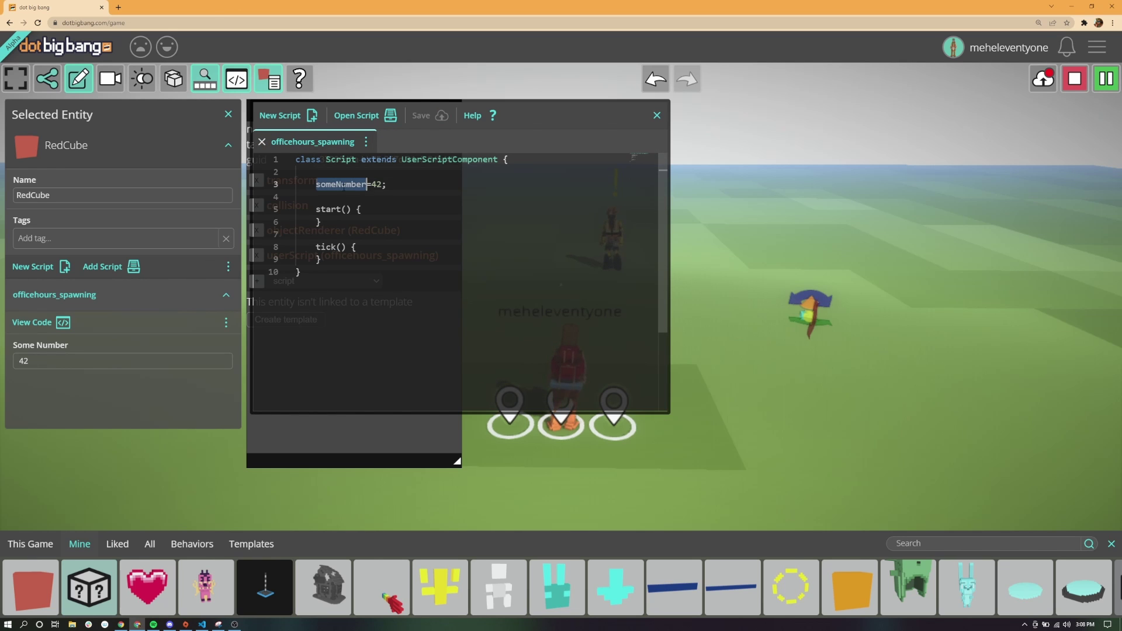
text(tem)
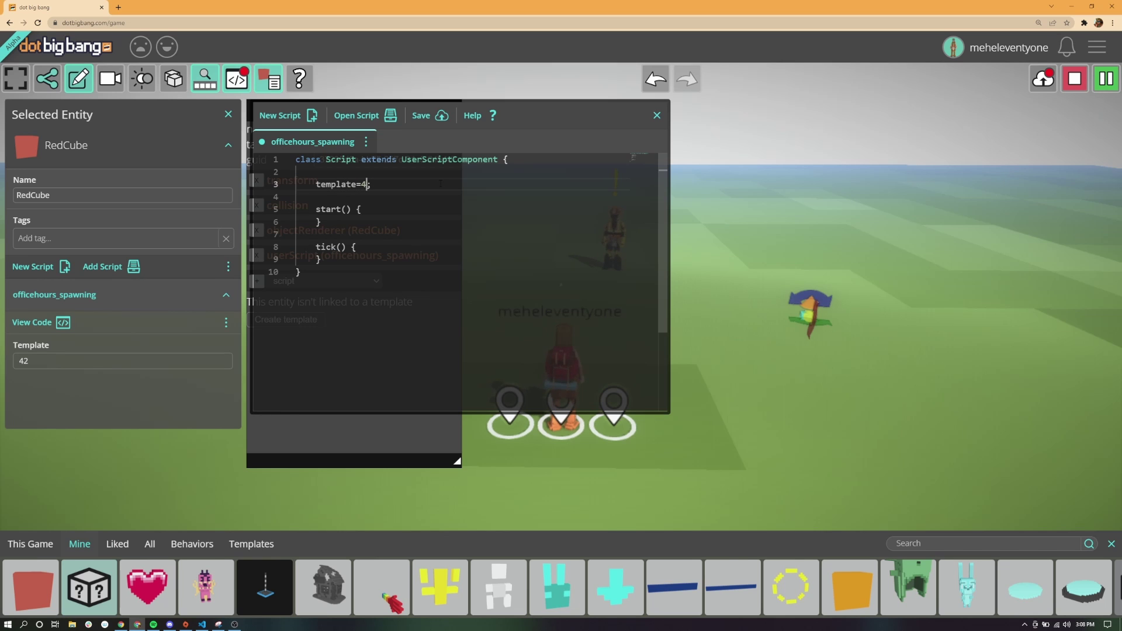
text(plate=new Templa)
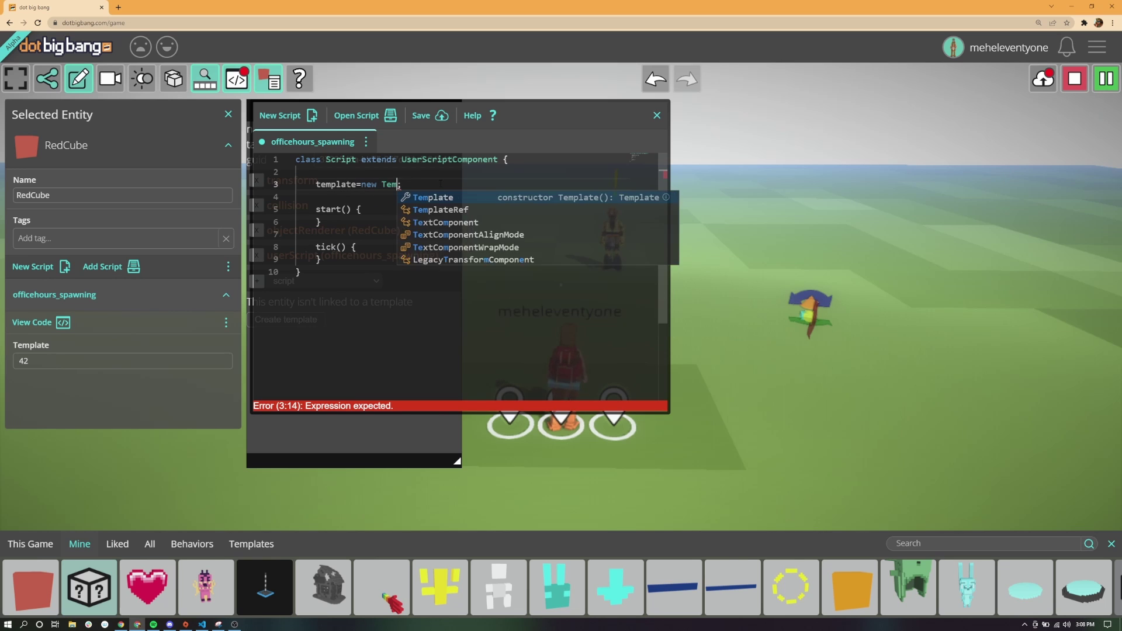
key(Down)
key(Return)
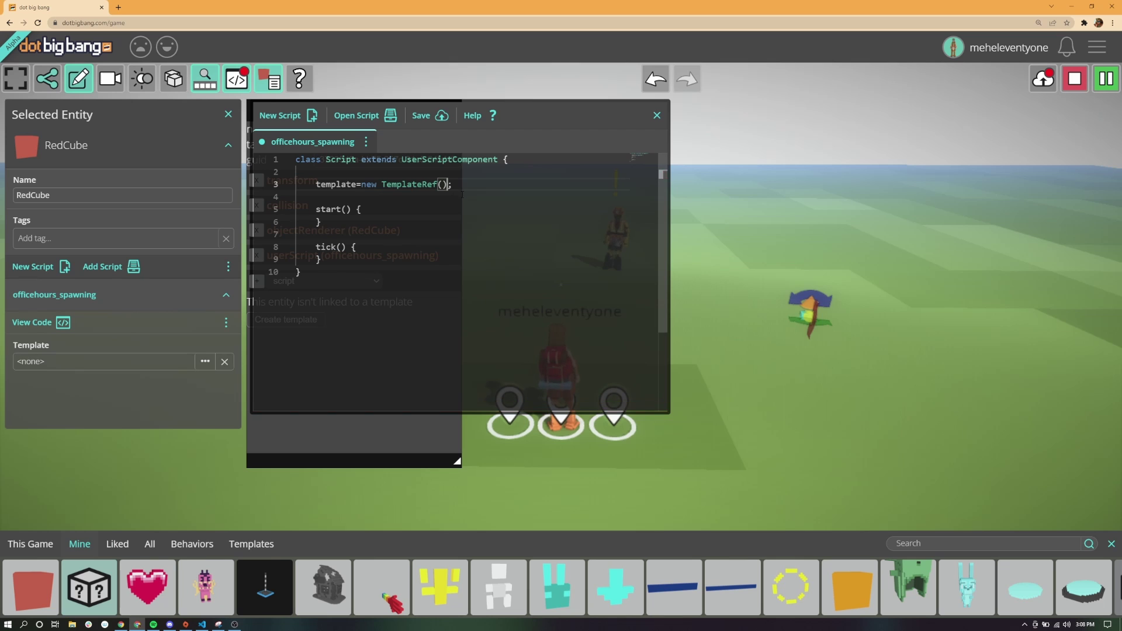
drag(445, 108, 561, 142)
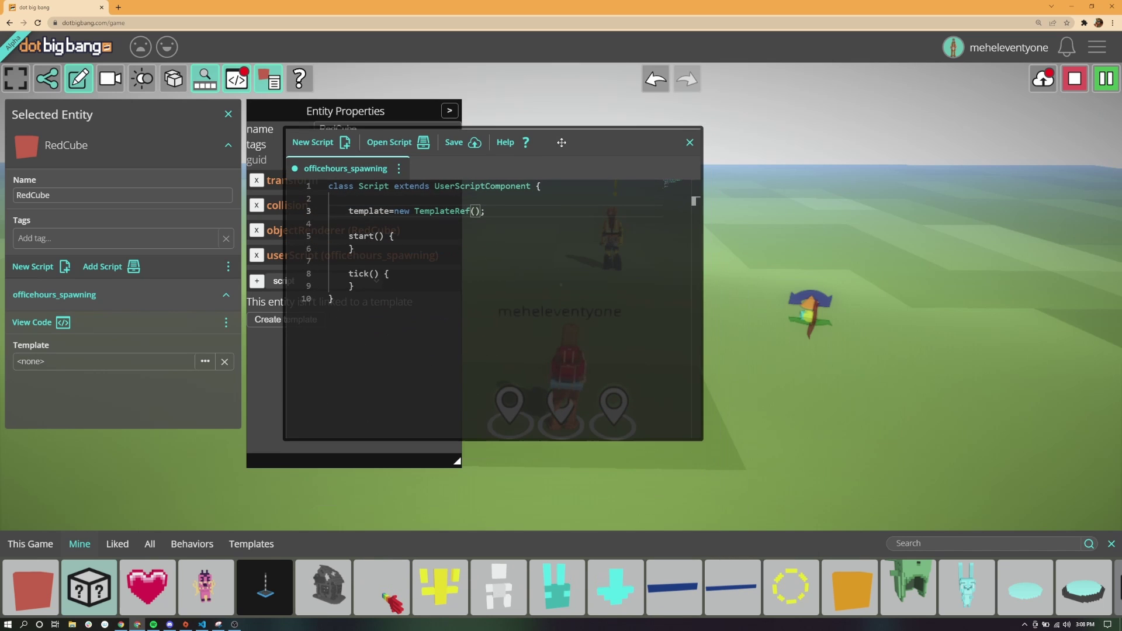
click(452, 146)
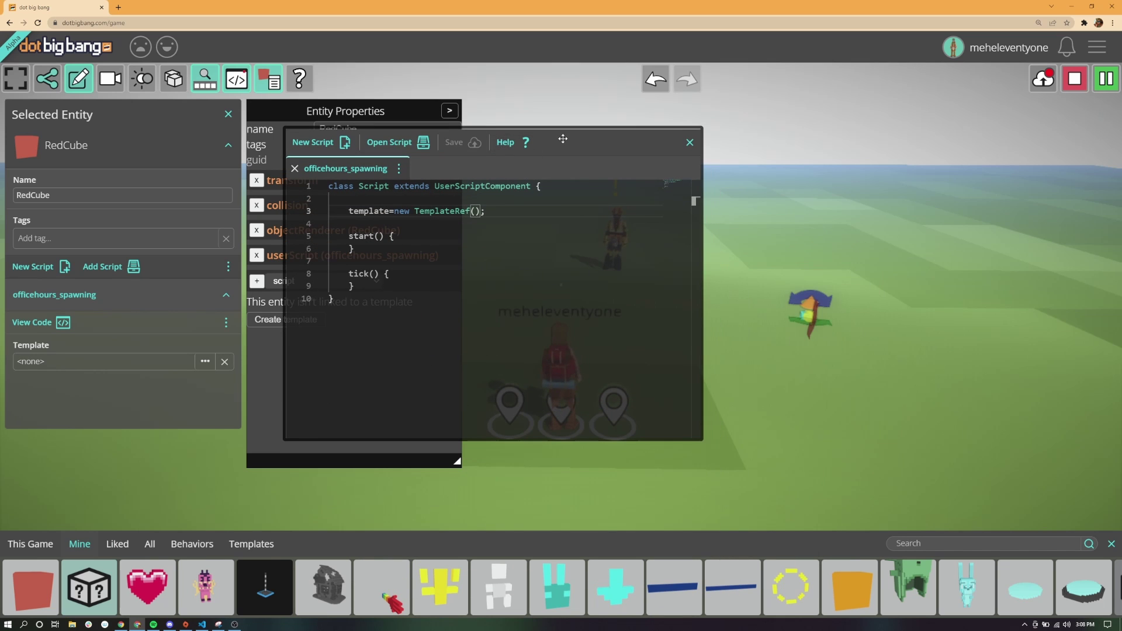
- Delete the tick() function from the officehours_spawning script and start an empty line inside start()
drag(564, 151, 574, 258)
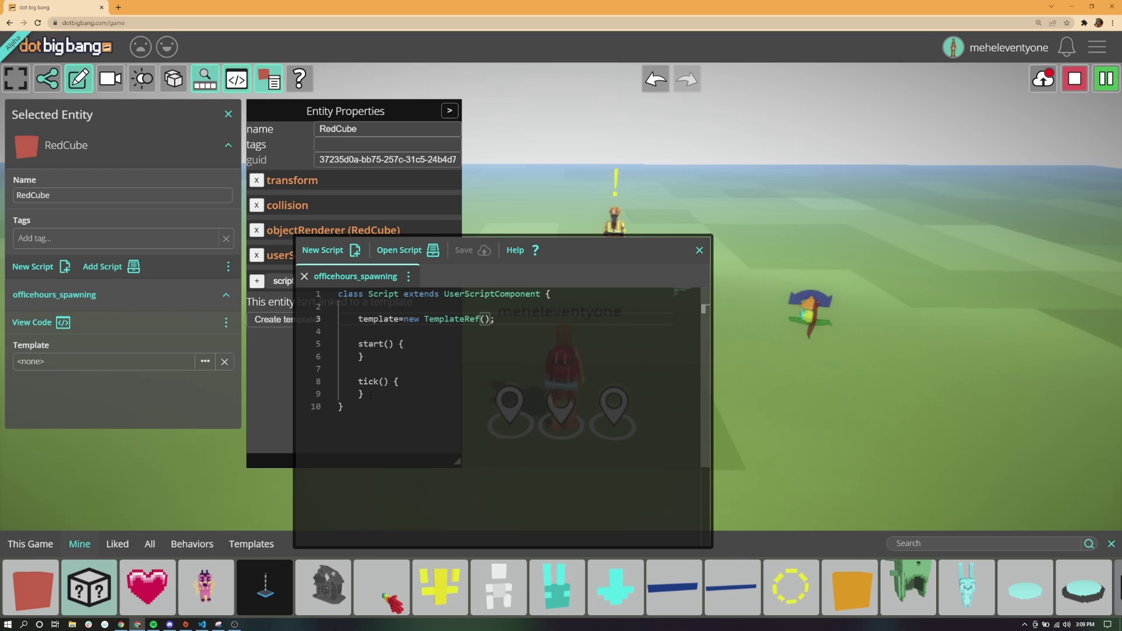
drag(371, 396, 338, 369)
key(BackSpace)
key(Return)
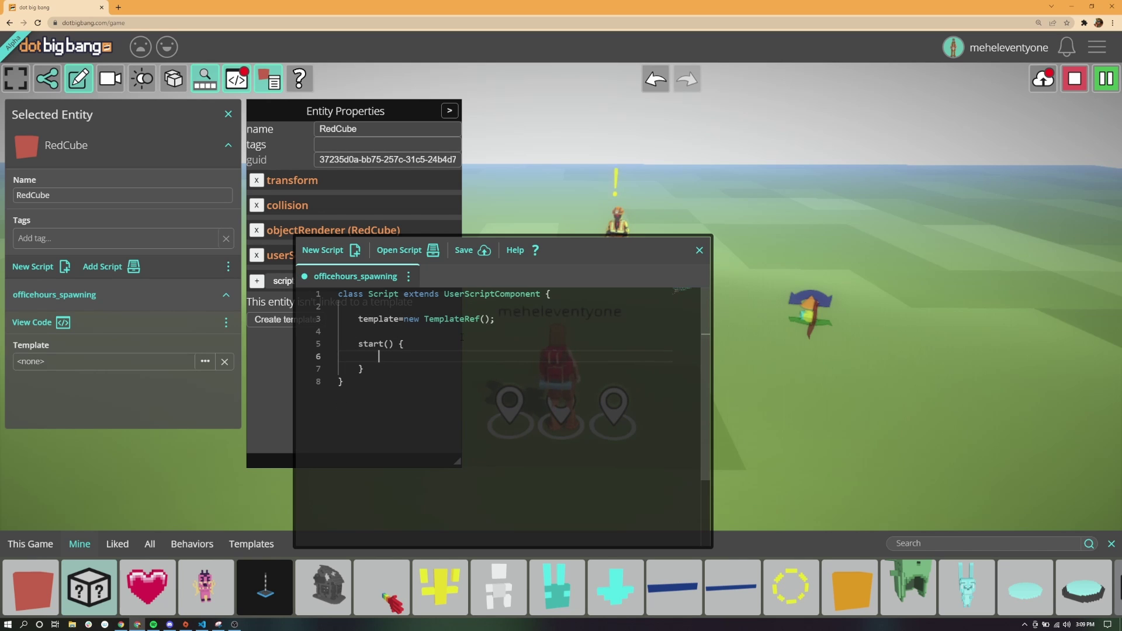
- Inside start(), call this.game.addEntityFromTemplate with this.template.get()! as its template argument
text(this.game.)
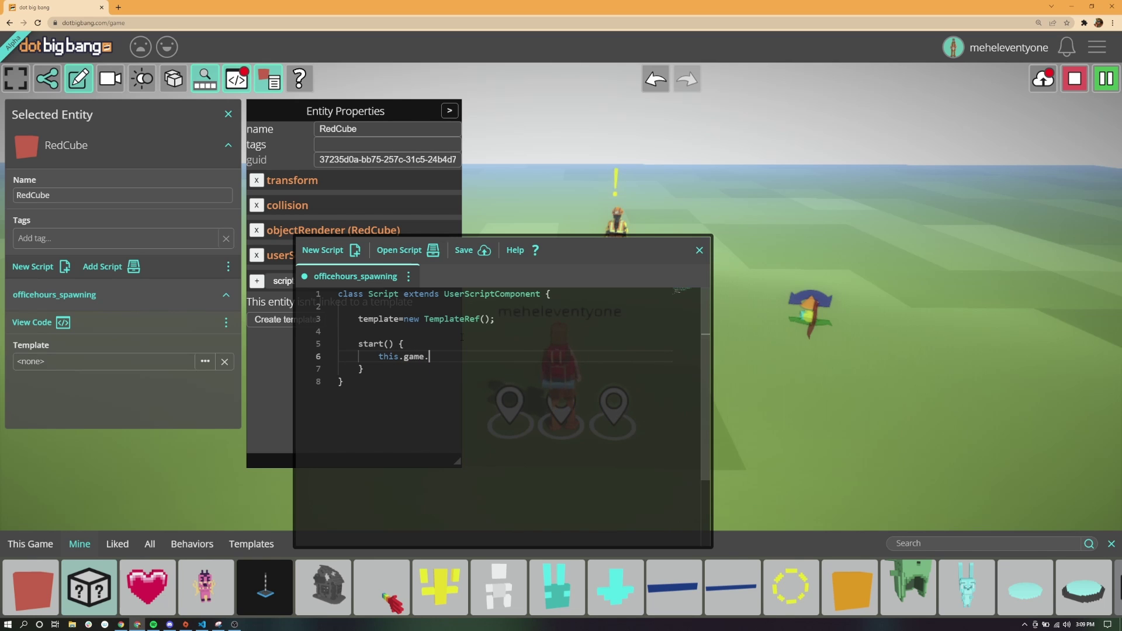
text(spaw.)
key(Down)
key(Return)
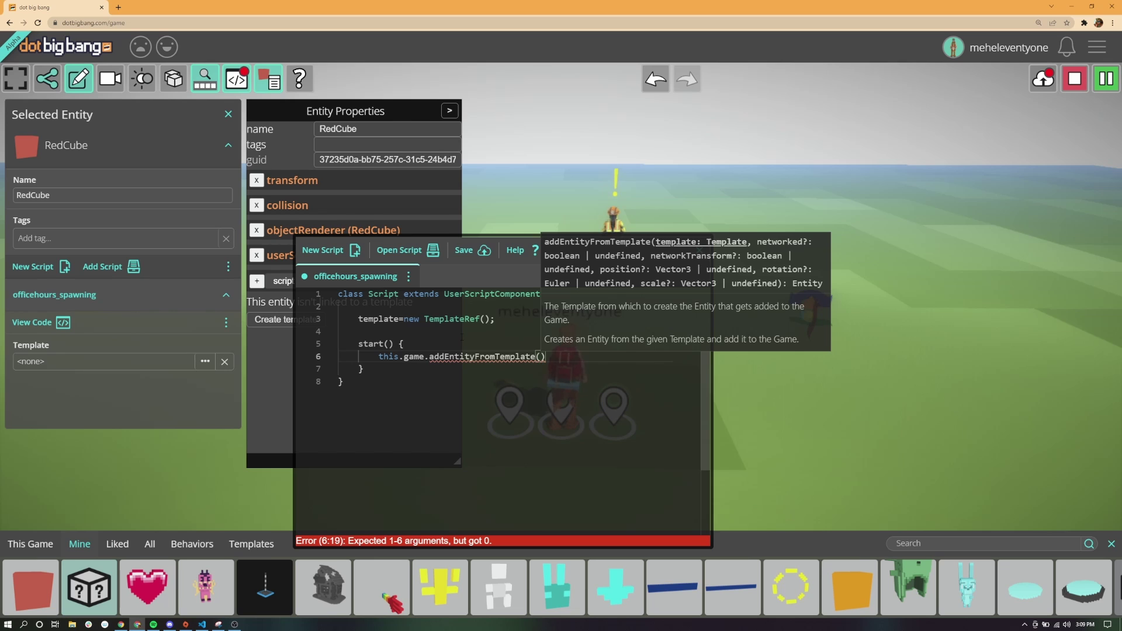
text(this.template)
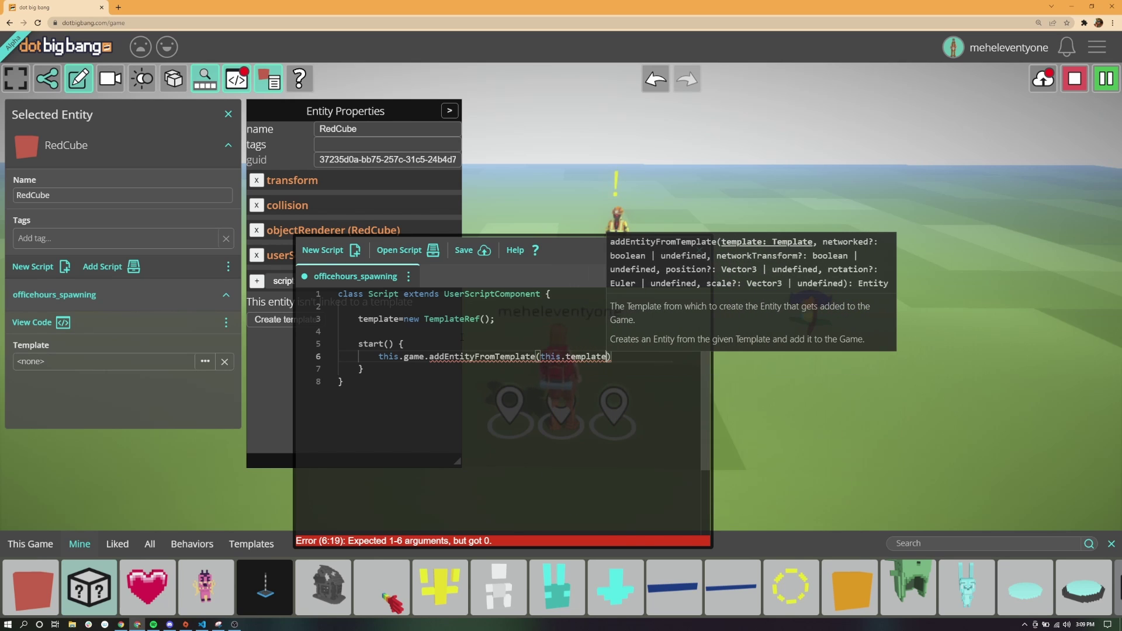
text(.get()!)
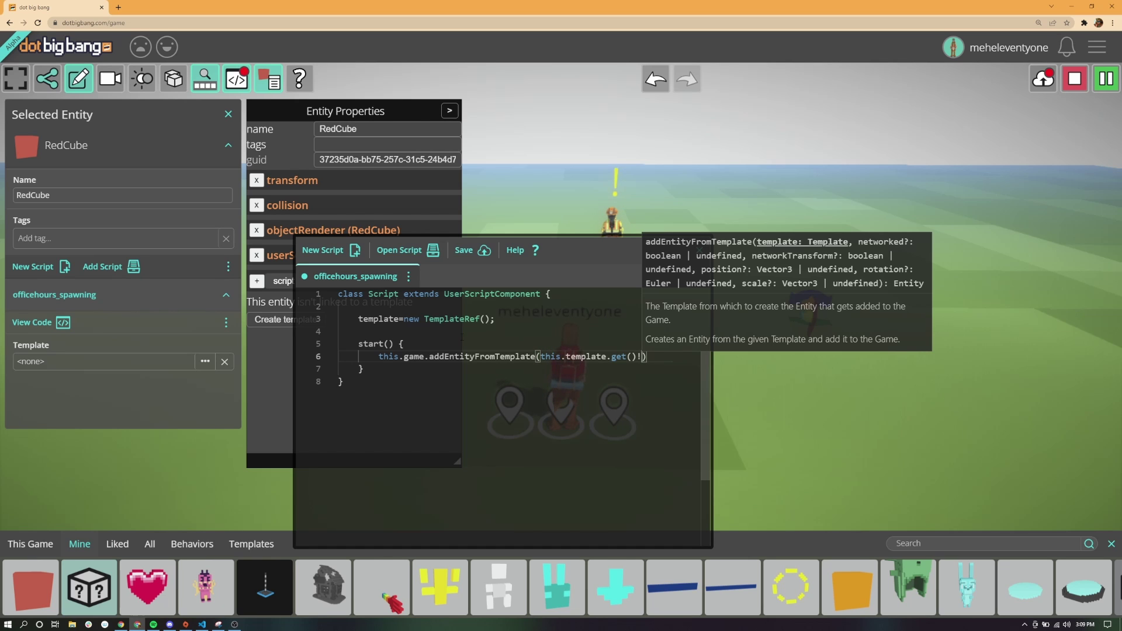
- Pass false for both the networked and networkTransform arguments of the addEntityFromTemplate call
drag(585, 250, 524, 143)
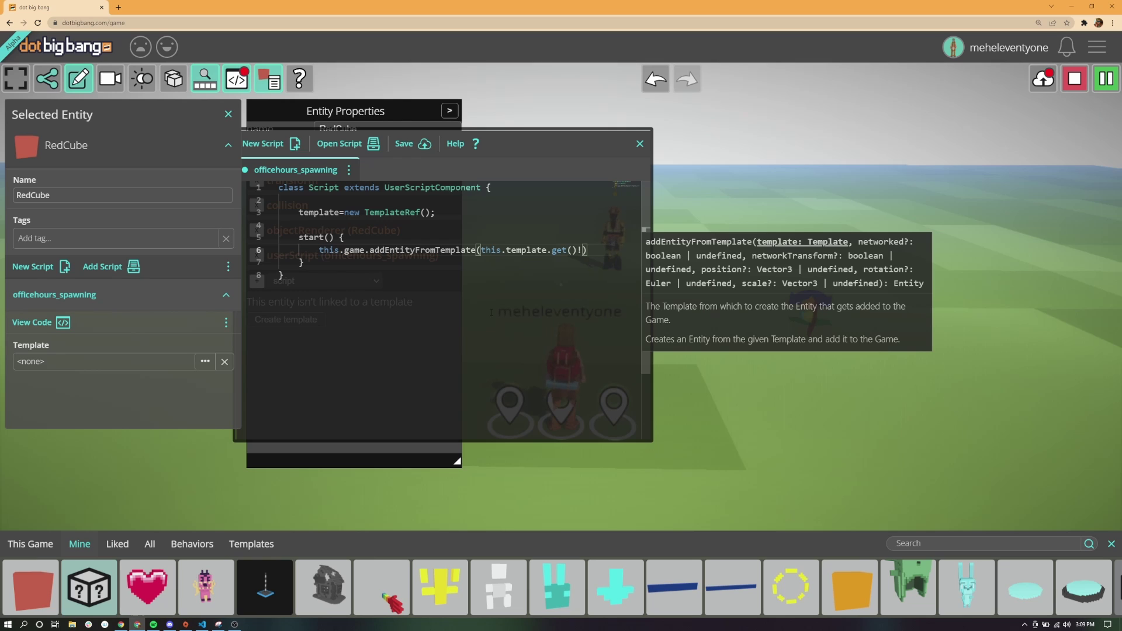
key(Left)
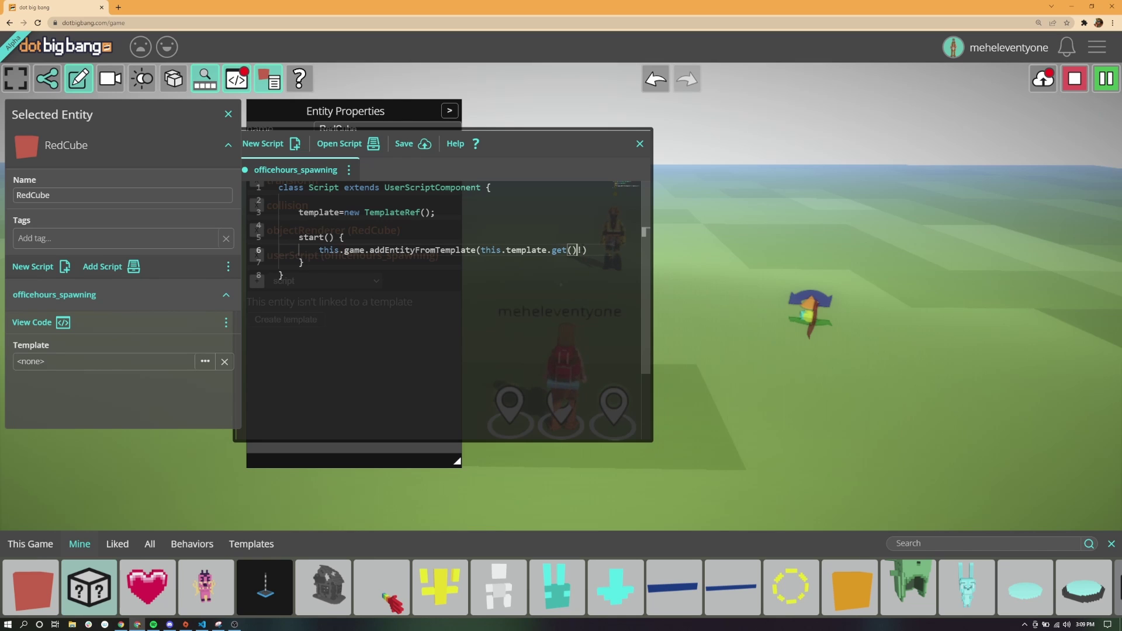
text(,)
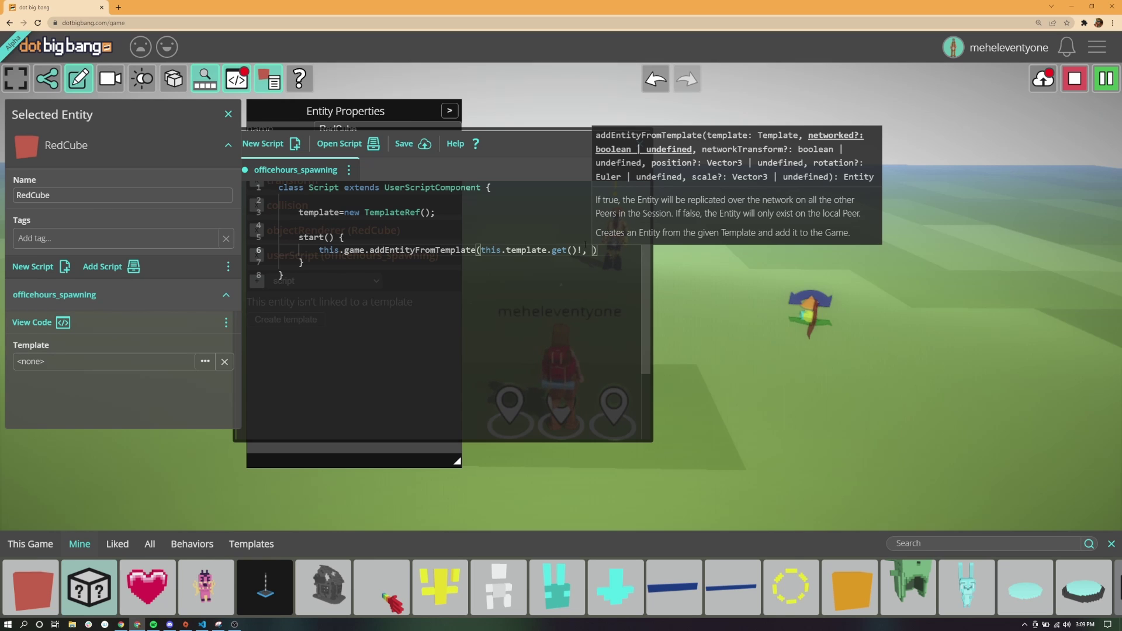
text(false,)
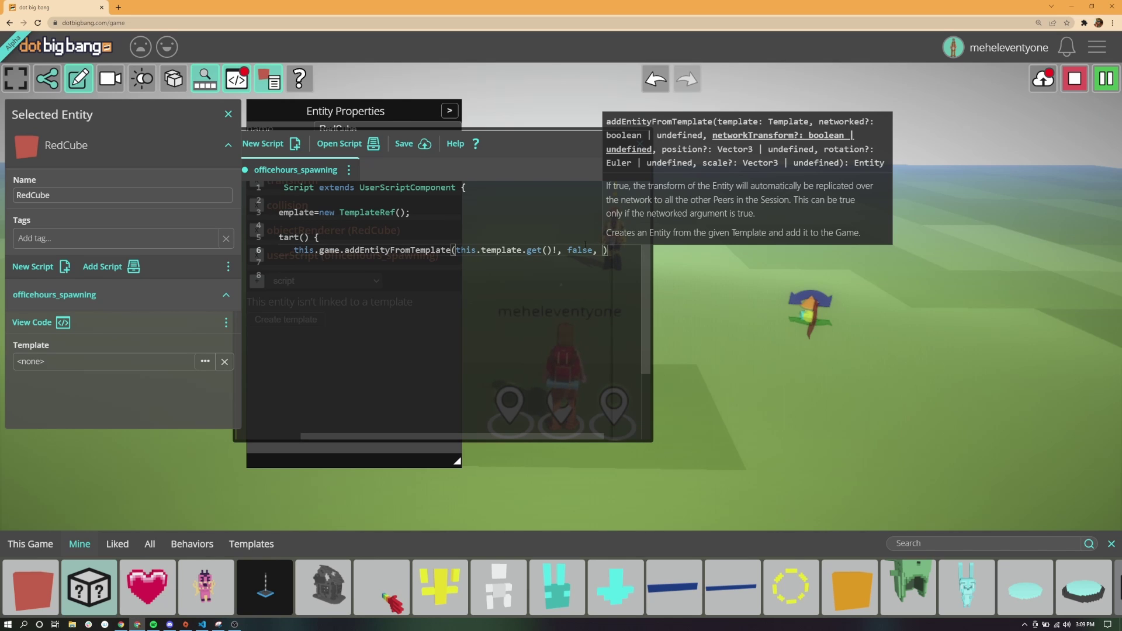
text( false)
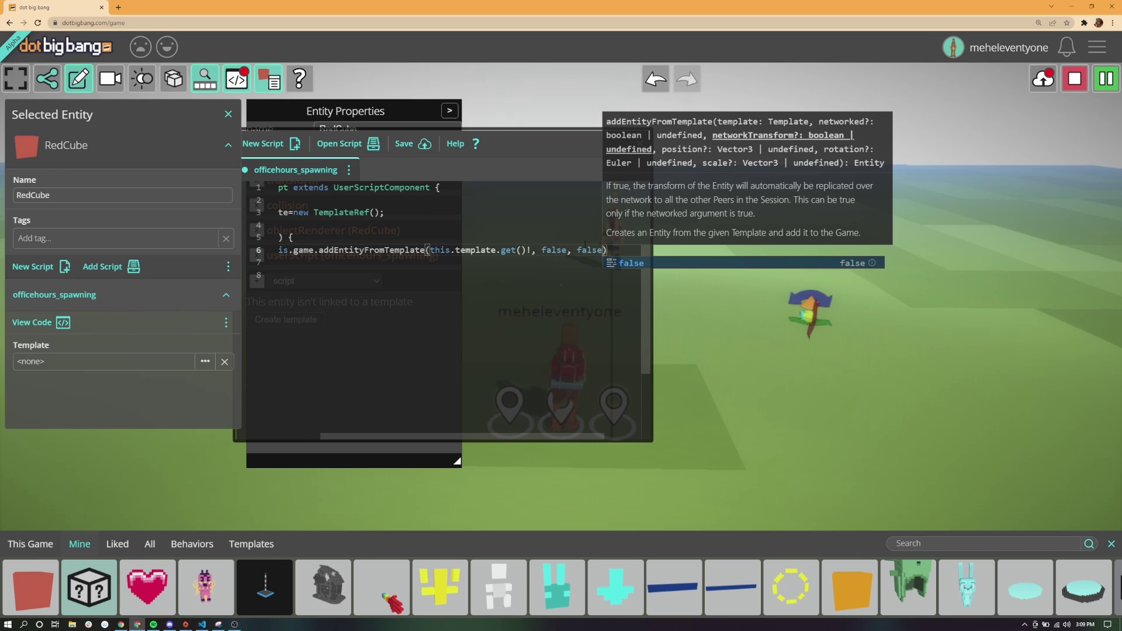
text(,)
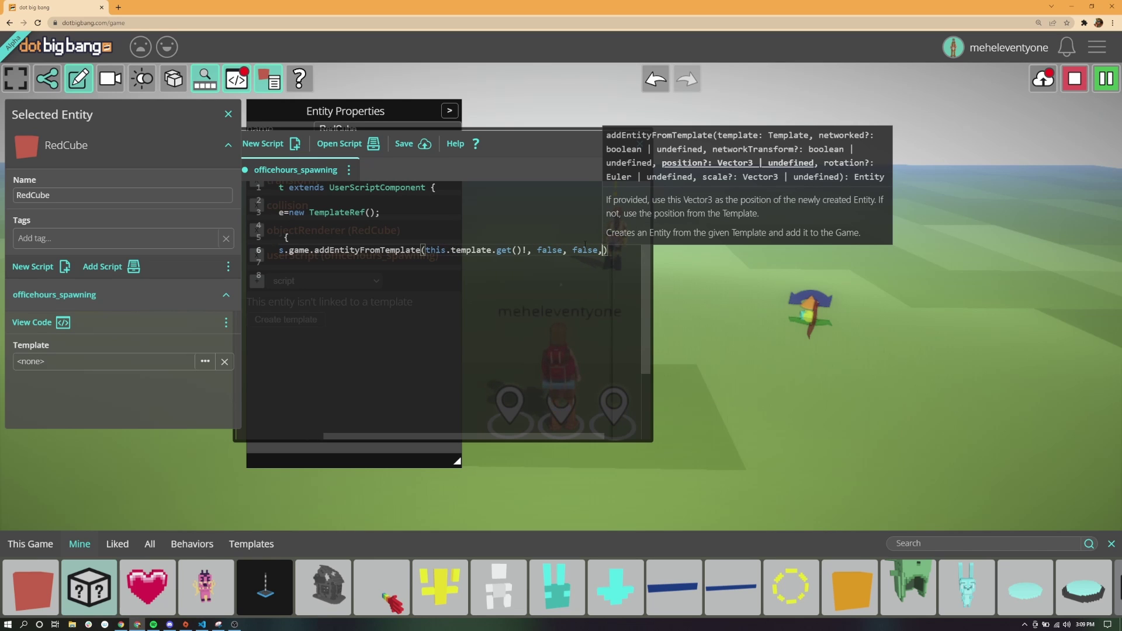
- Pass this.entity.worldTransform.position as the spawn position, end the statement with a semicolon, and save the script
text( this.entity)
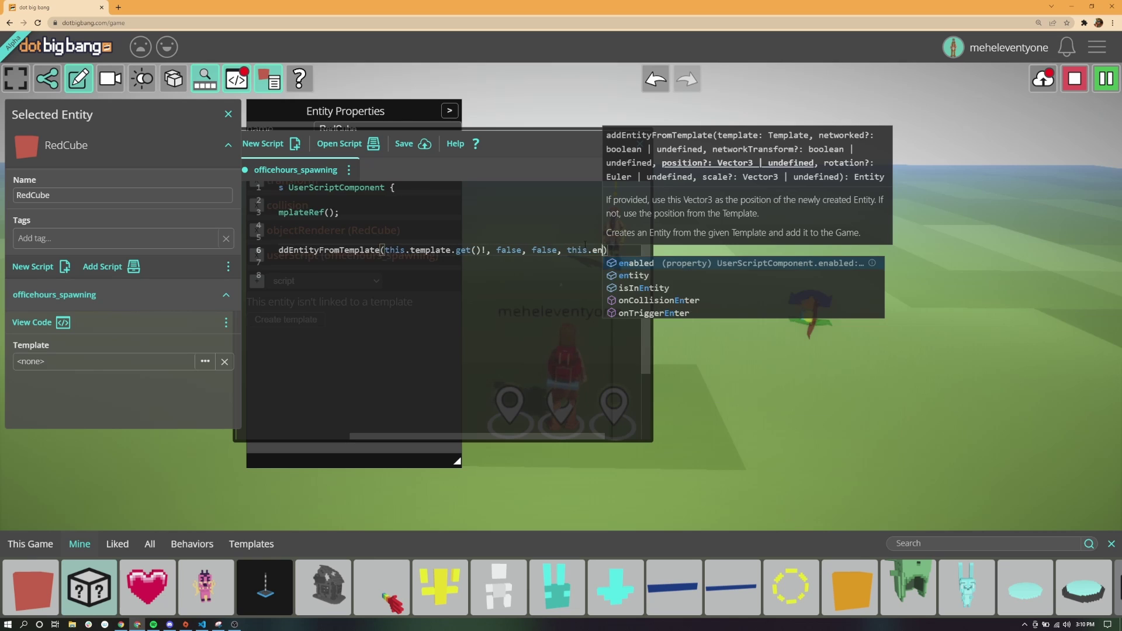
text(.)
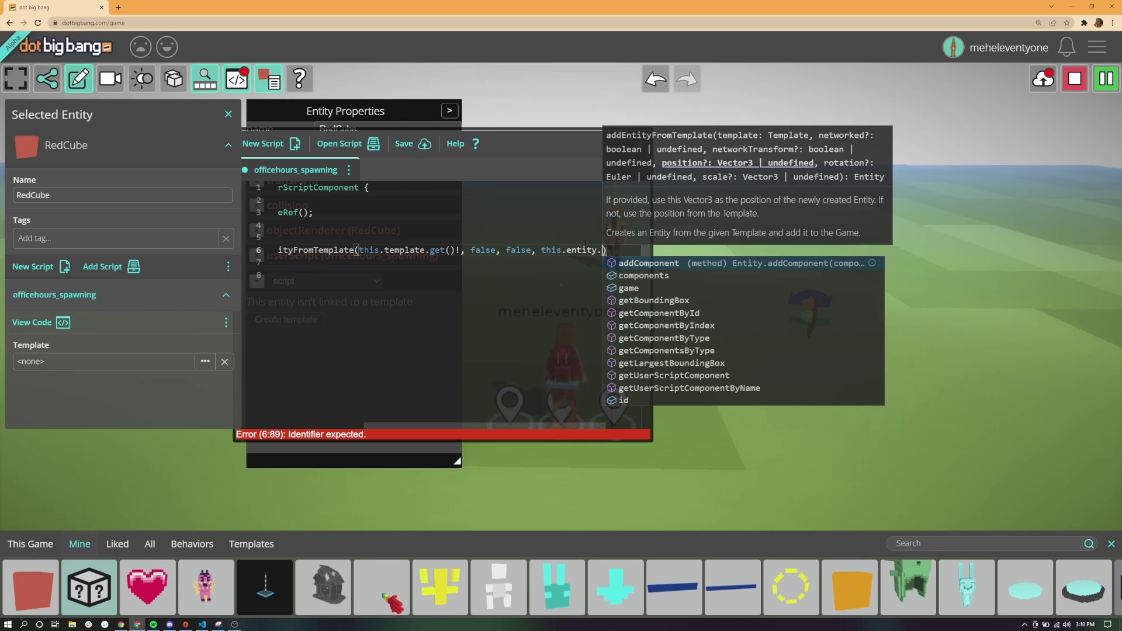
text(worldTransform.position))
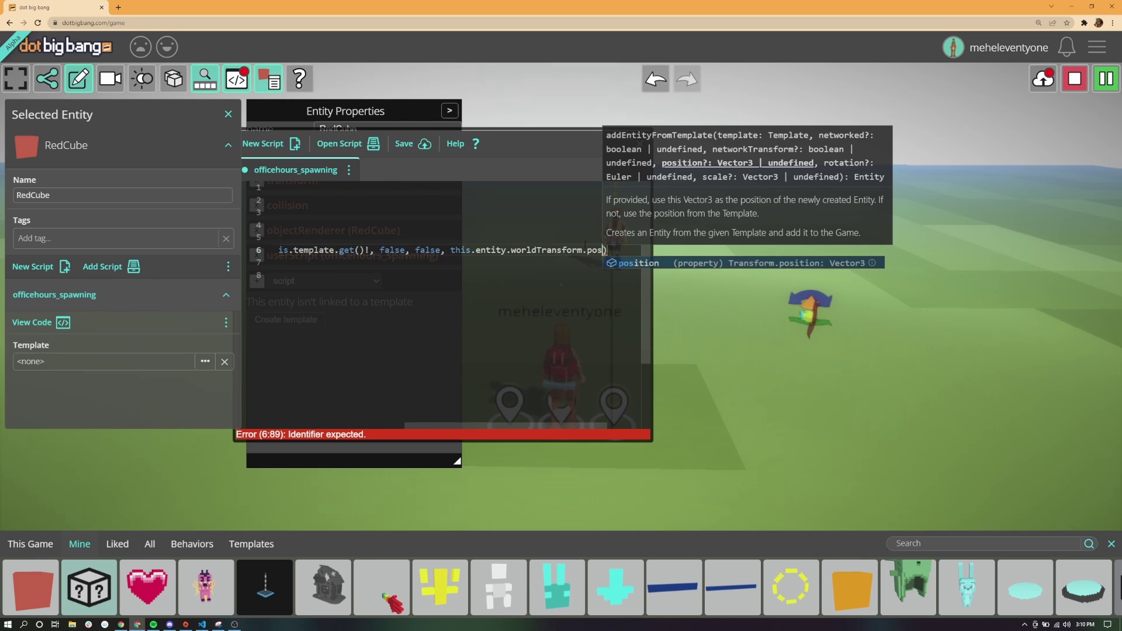
text(;)
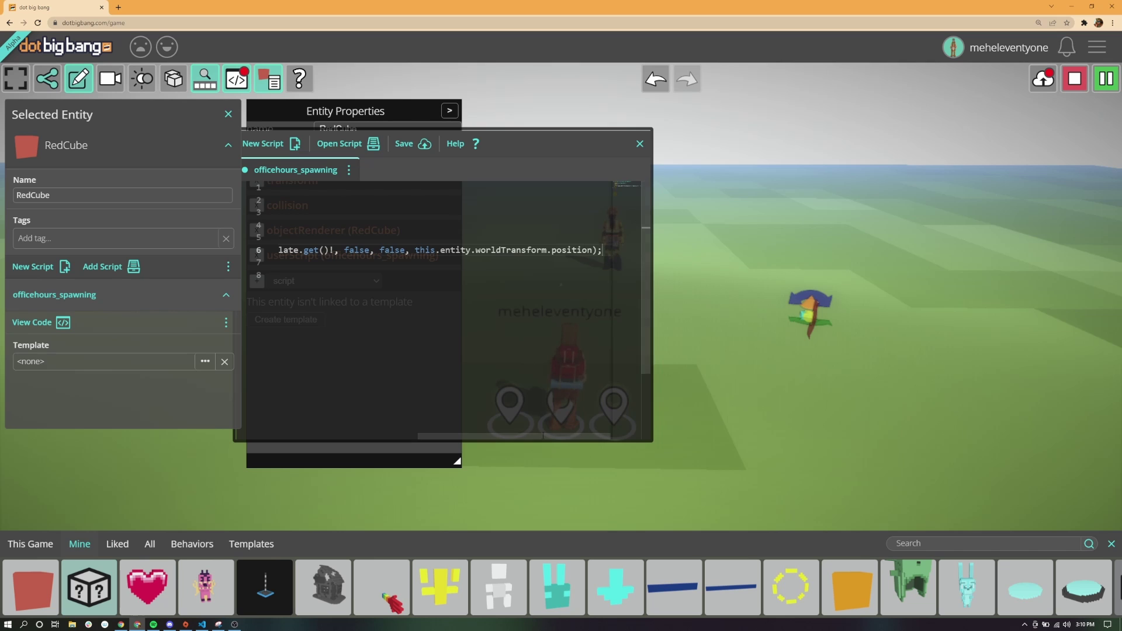
key(Home)
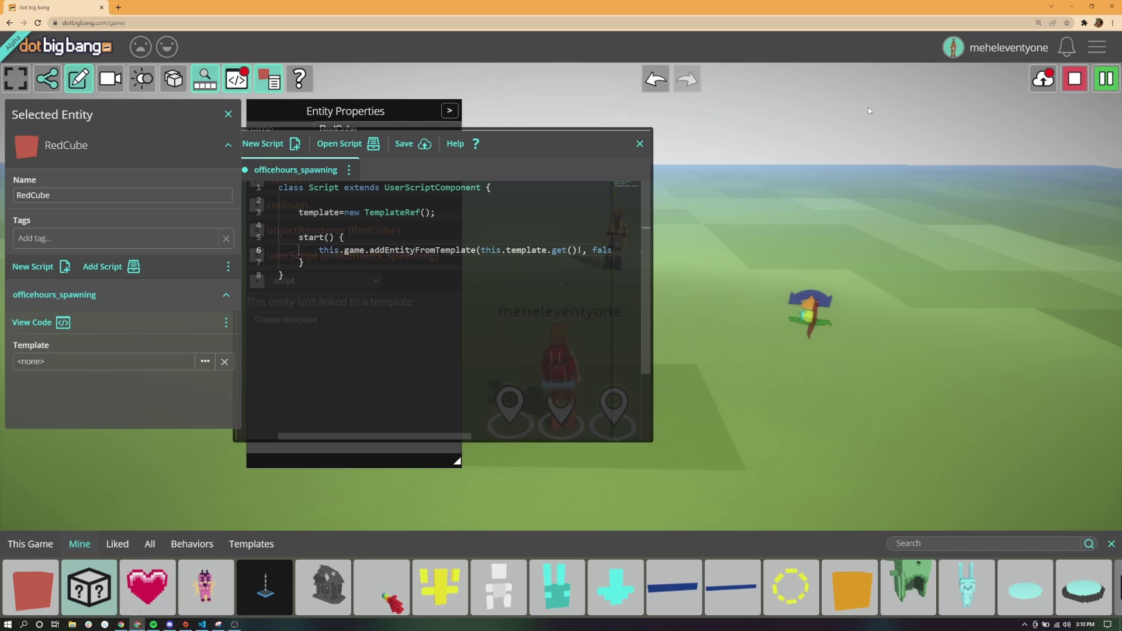
drag(533, 144, 648, 149)
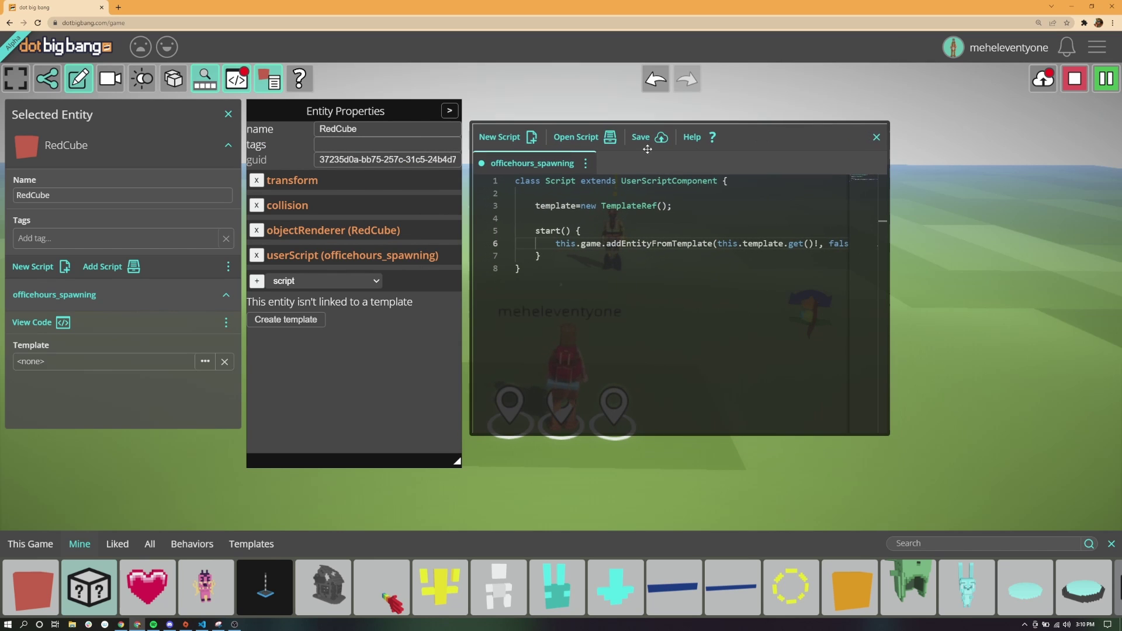
click(642, 146)
drag(738, 143, 800, 436)
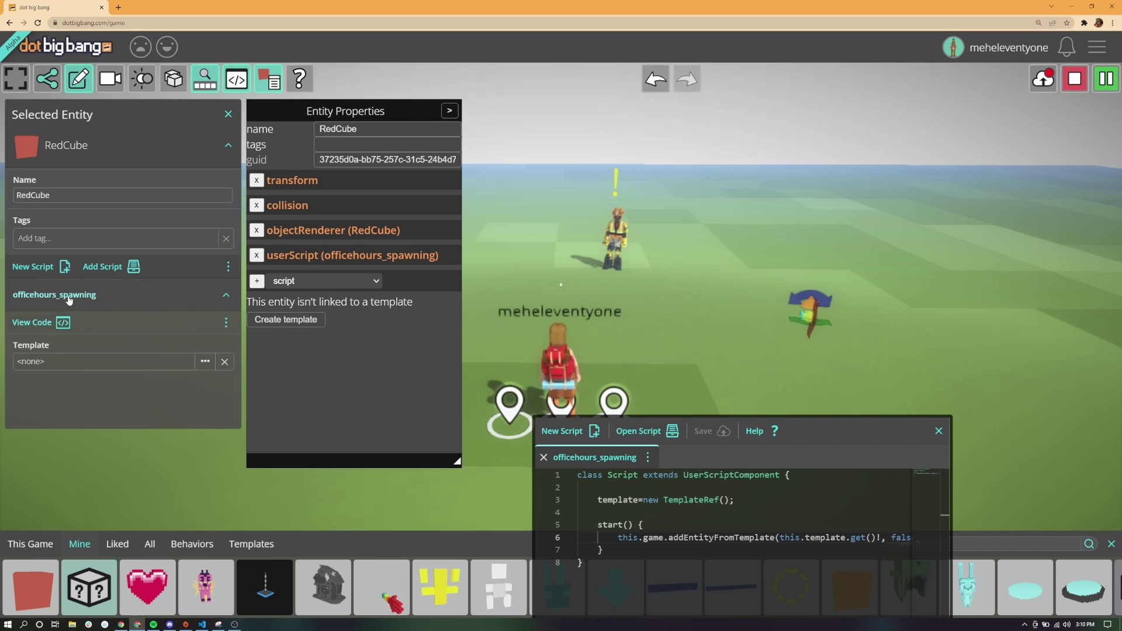
- Set the Template property of RedCube's officehours_spawning script to the Melon Hat Worn template
click(51, 359)
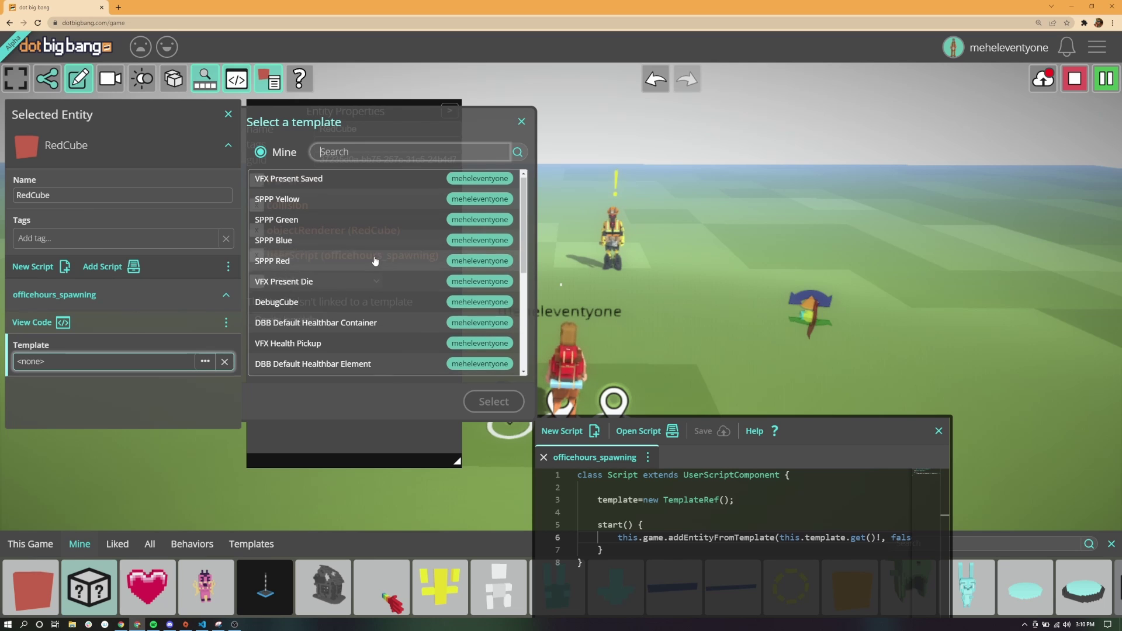
scroll(376, 261, down, 3)
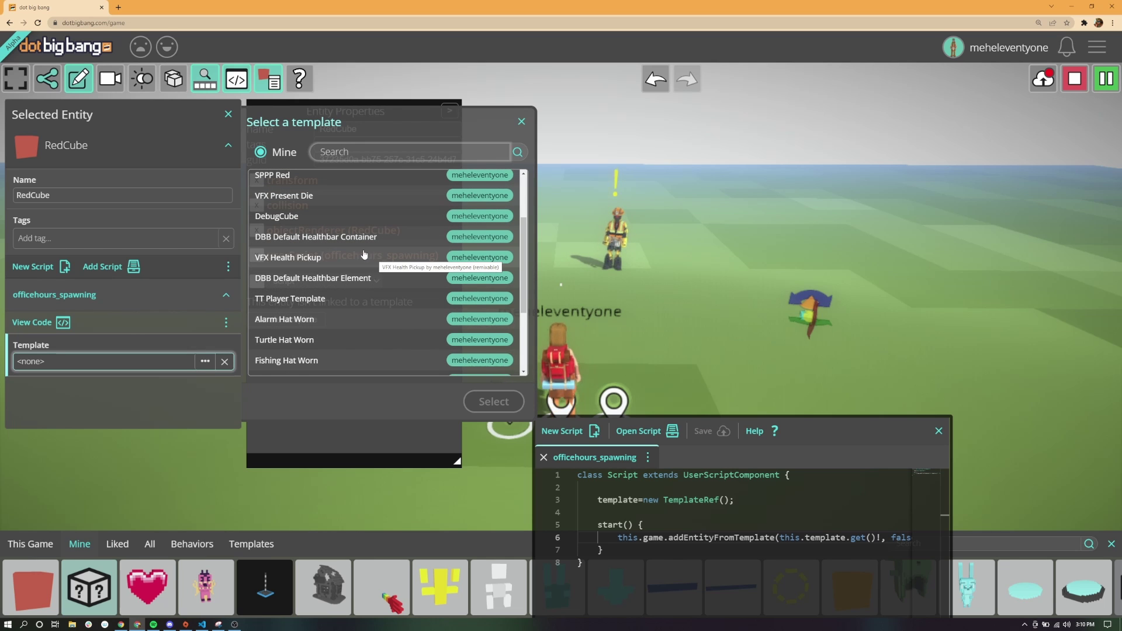
scroll(363, 255, down, 7)
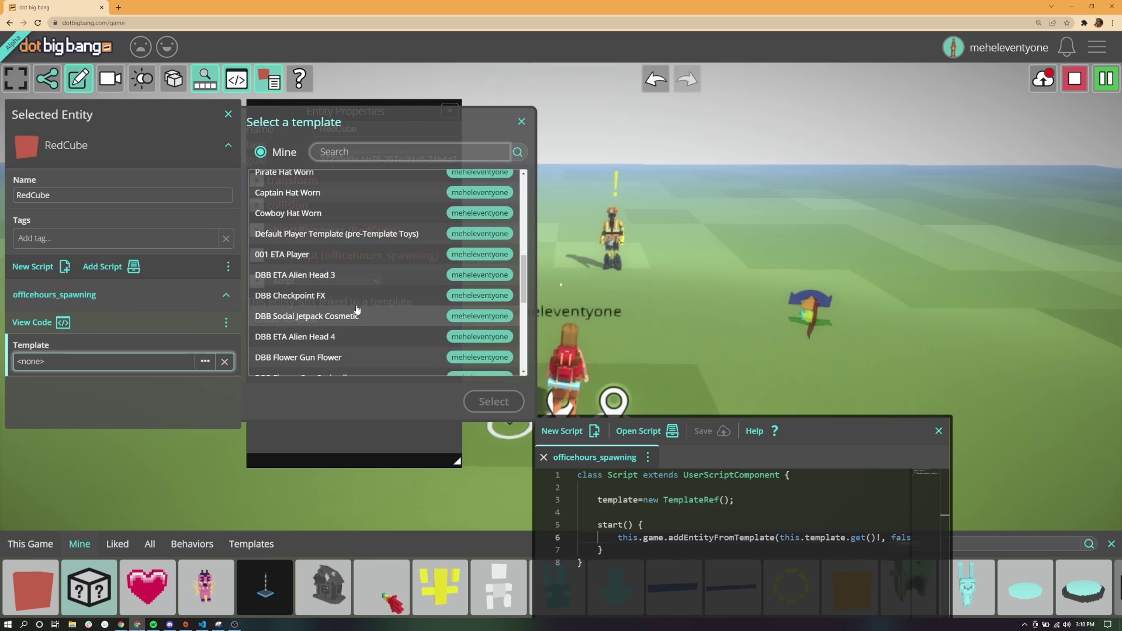
scroll(358, 310, down, 6)
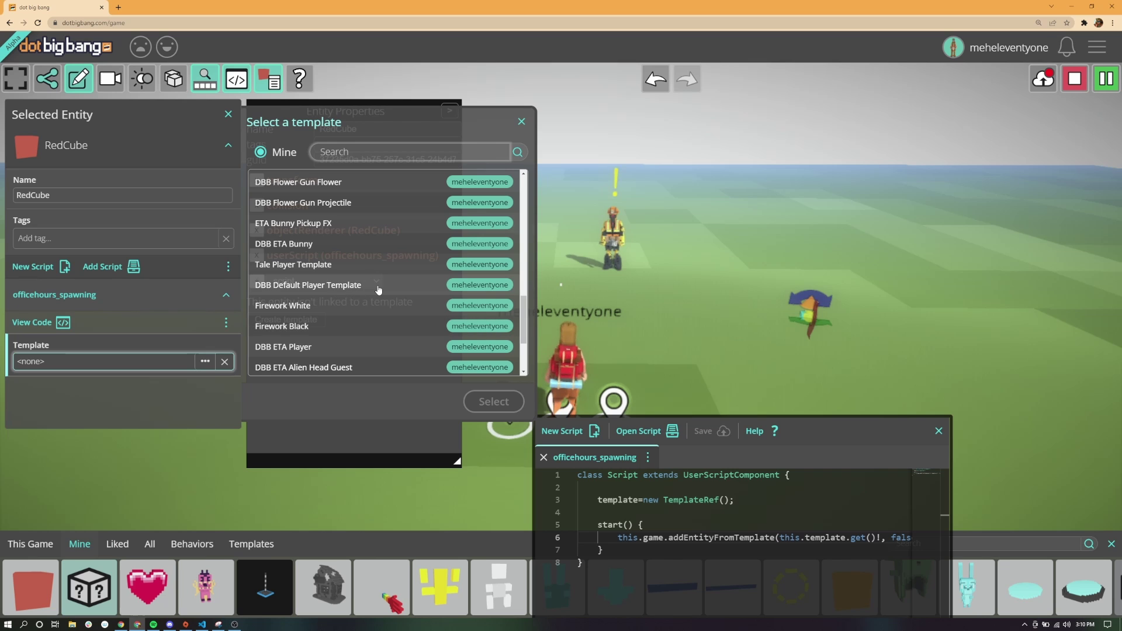
scroll(379, 284, down, 3)
scroll(377, 280, down, 5)
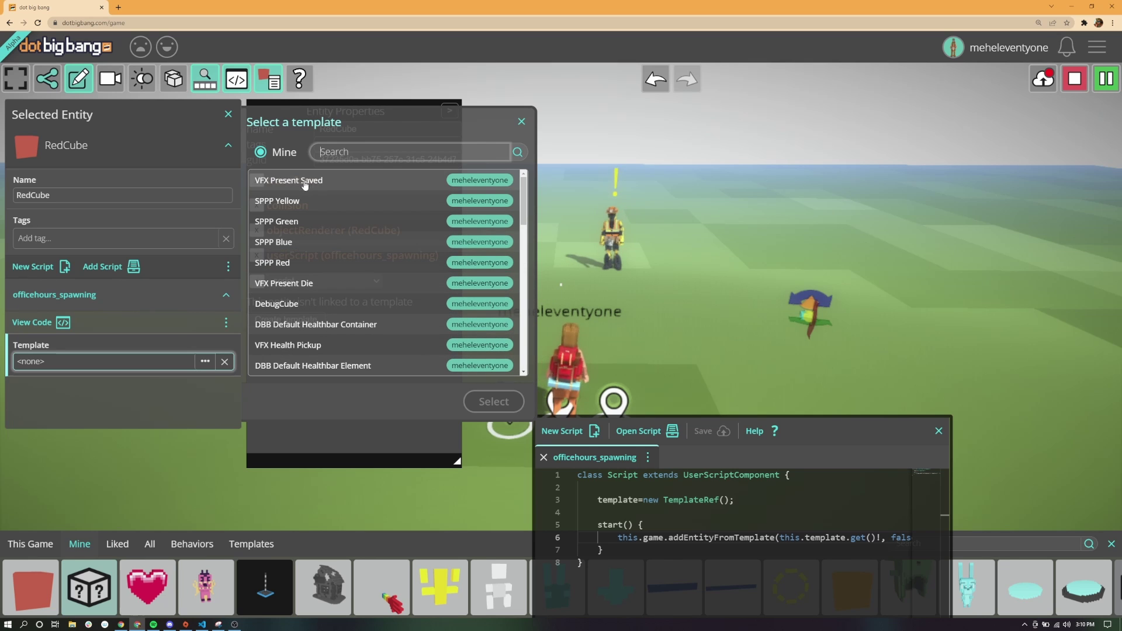
scroll(326, 193, down, 8)
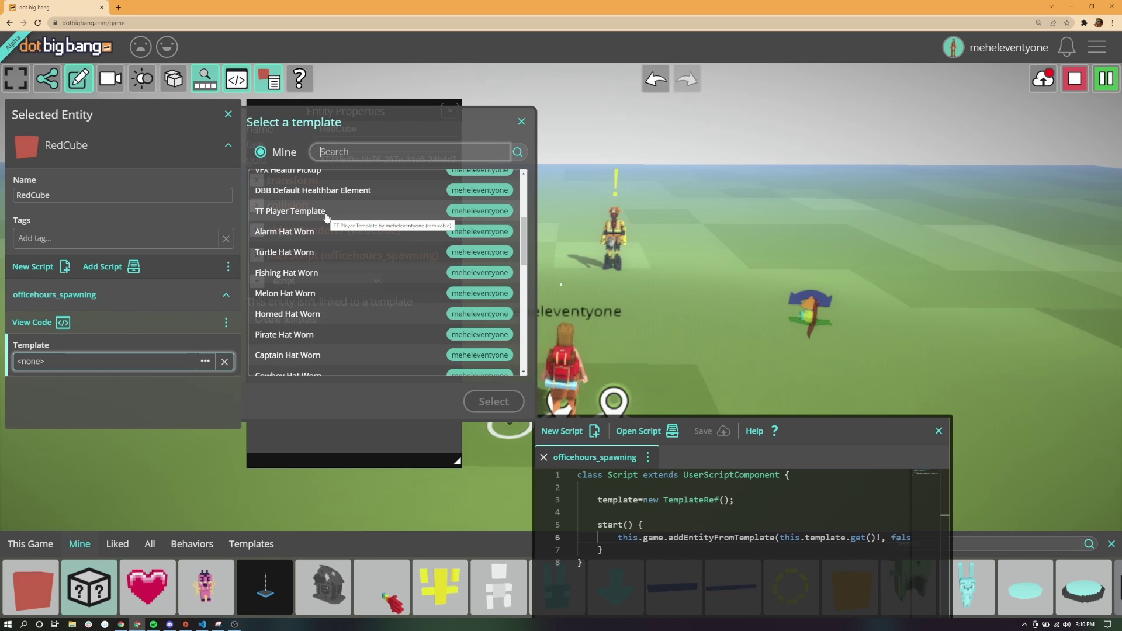
scroll(326, 217, down, 6)
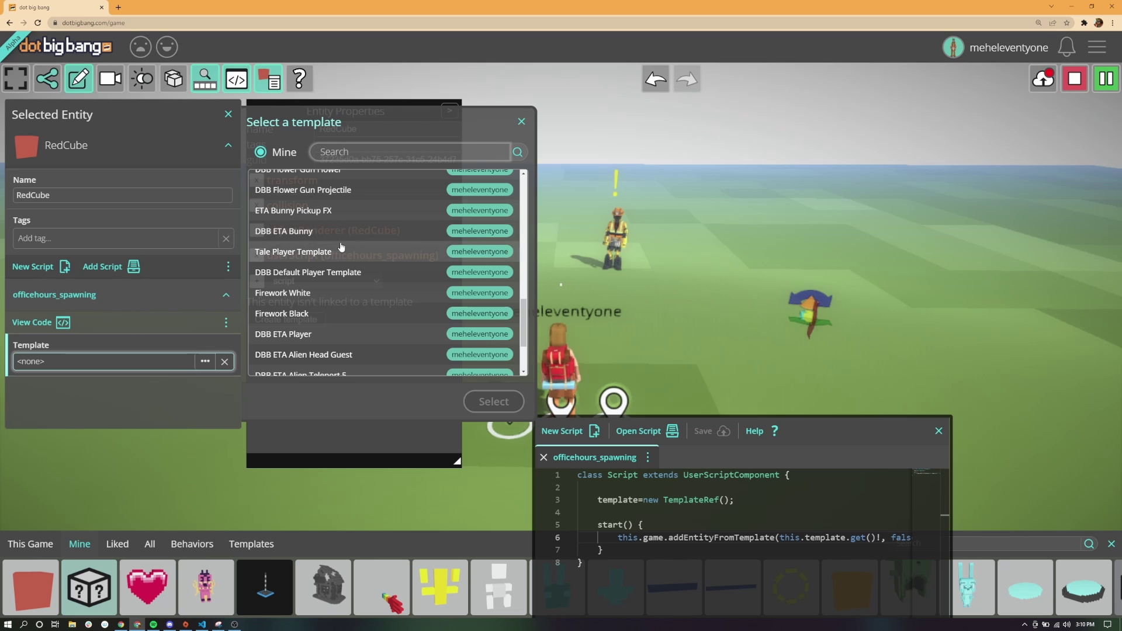
scroll(387, 280, up, 6)
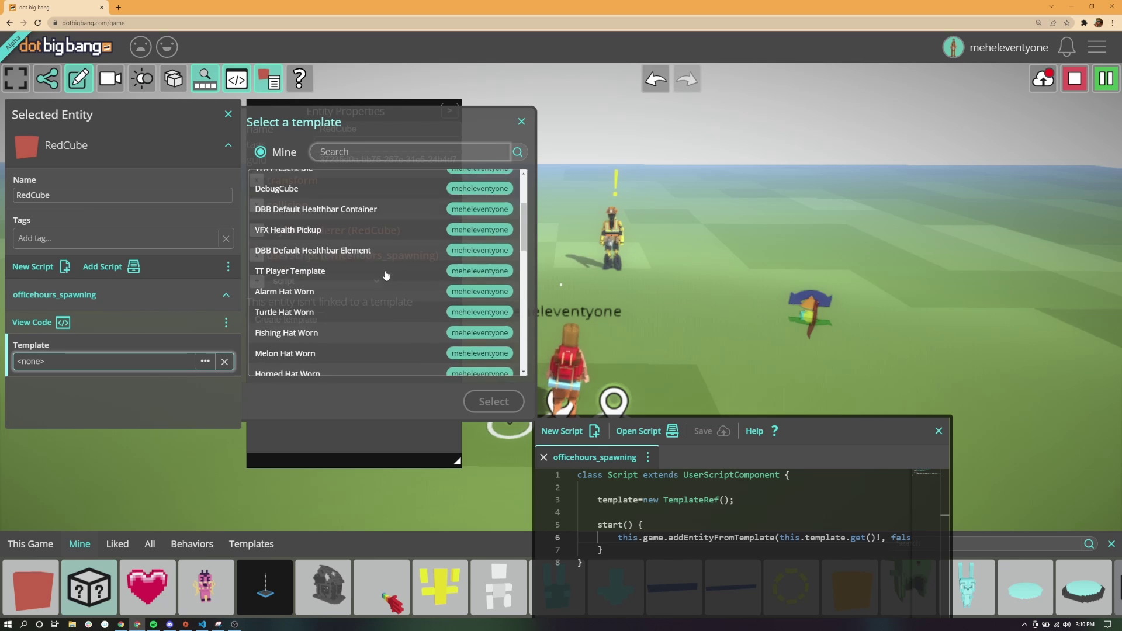
scroll(386, 275, up, 2)
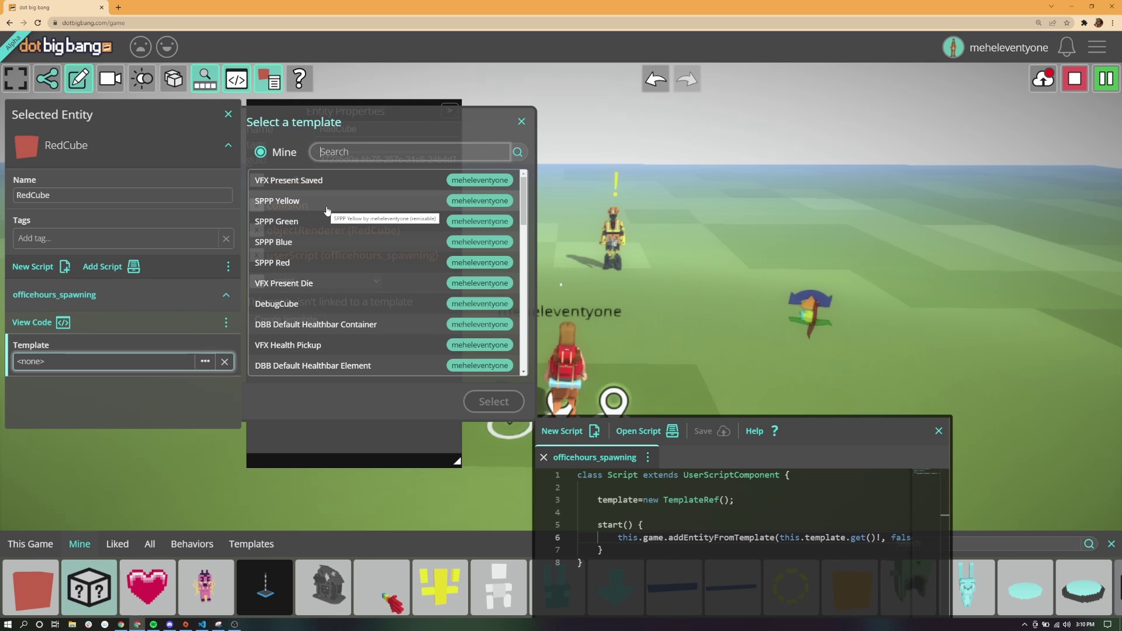
scroll(350, 254, down, 1)
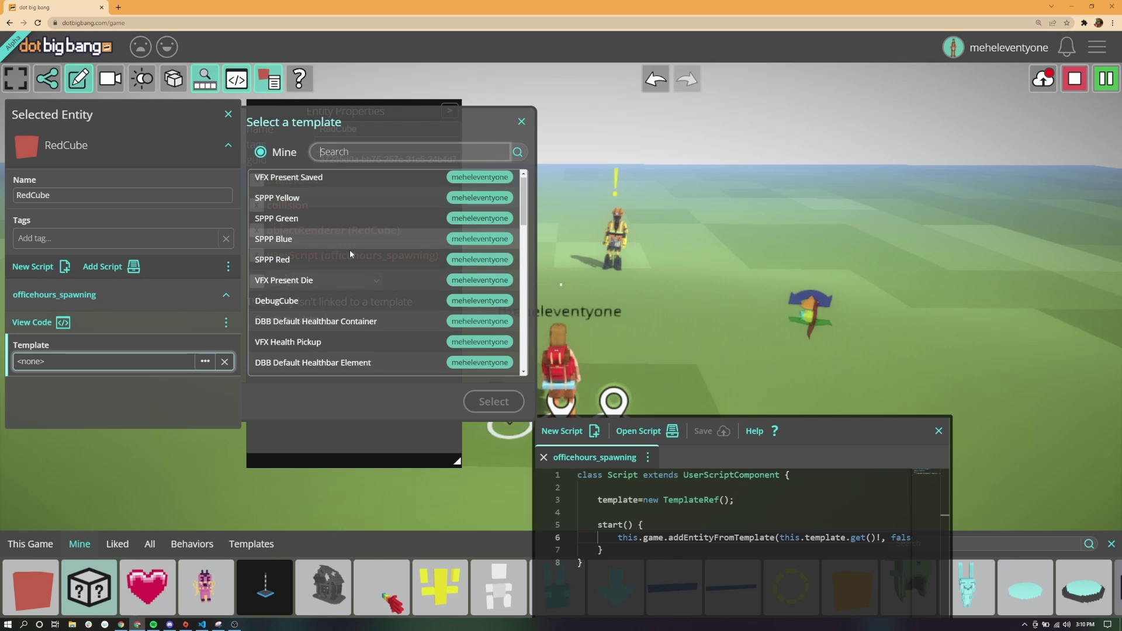
scroll(350, 252, down, 10)
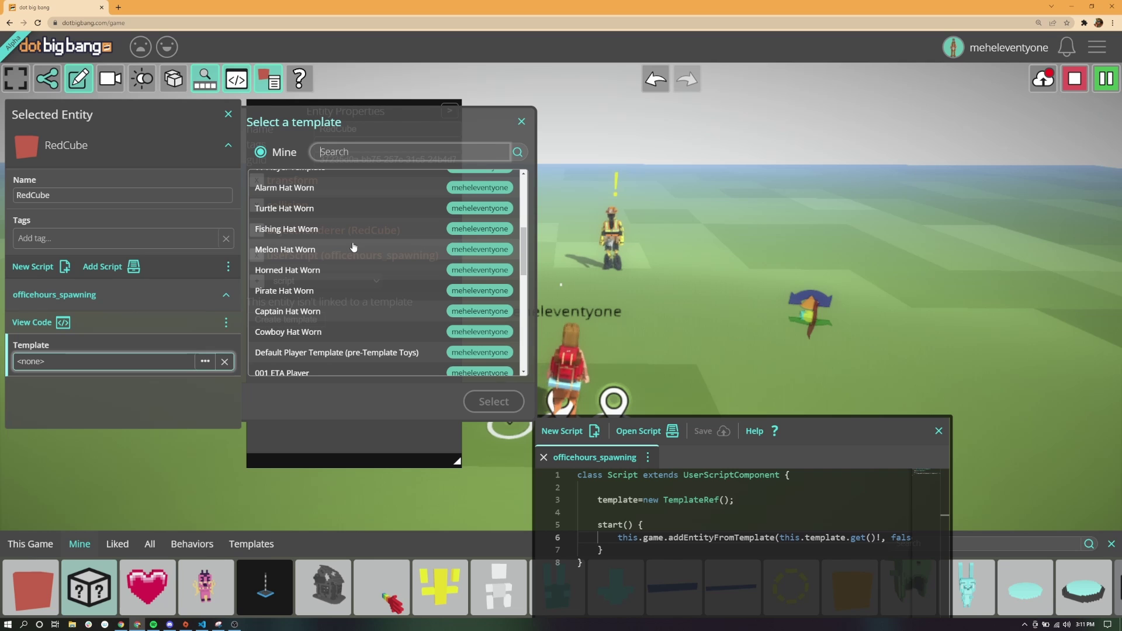
click(353, 249)
click(494, 401)
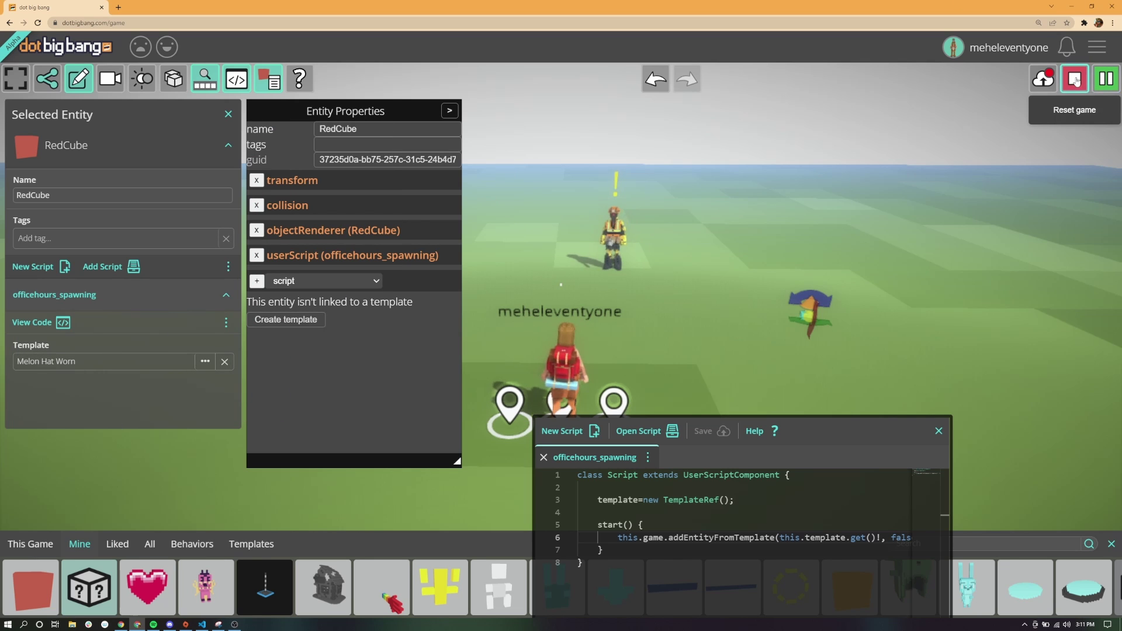
- Reset the game and inspect the spawned melon hat entity's dbb_link_object_to_slot script and template link
click(1075, 81)
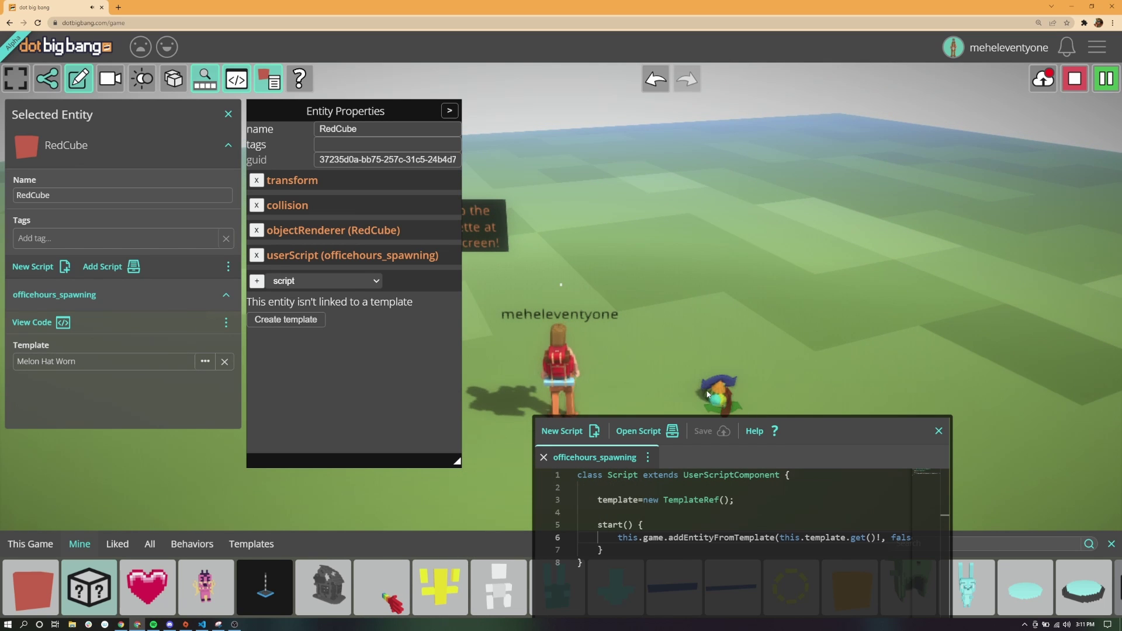
click(707, 395)
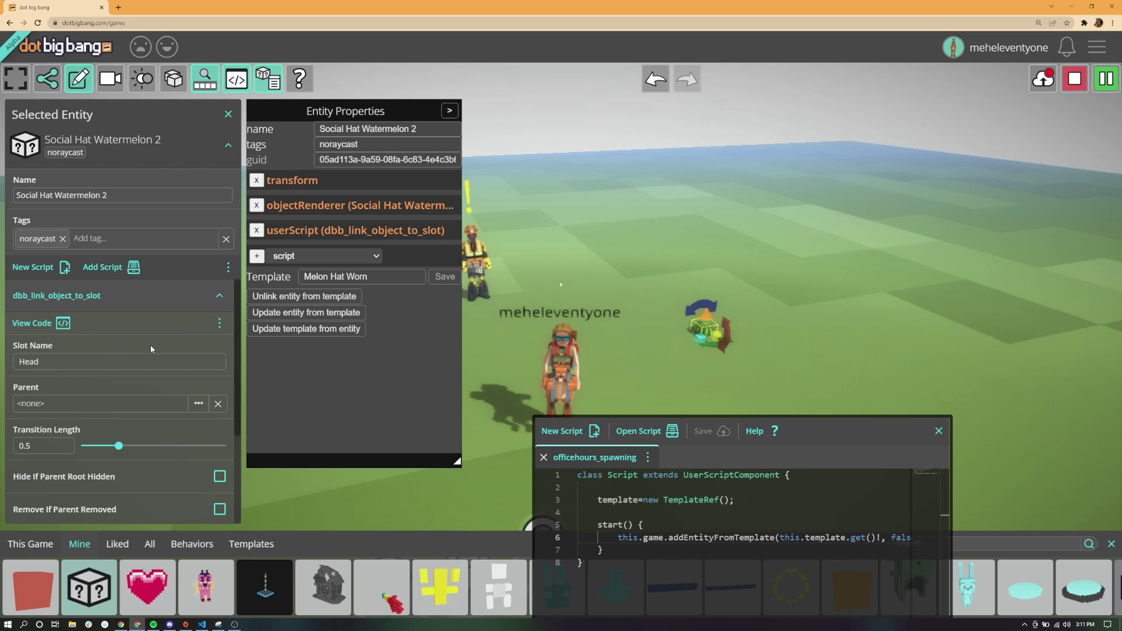
scroll(151, 347, down, 2)
scroll(151, 349, up, 3)
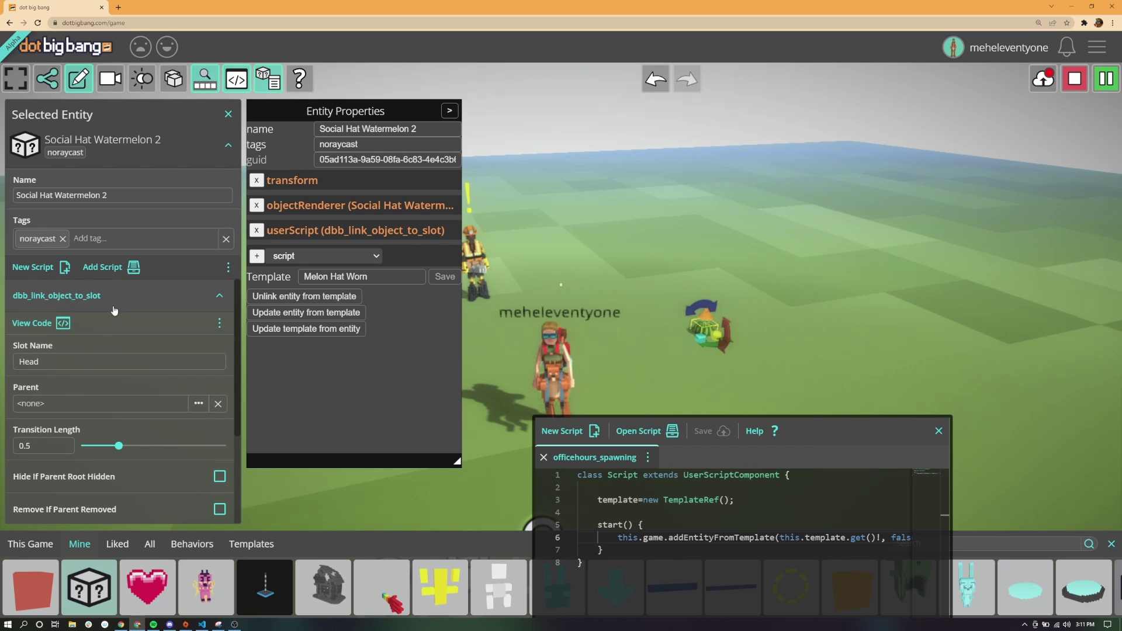
click(124, 305)
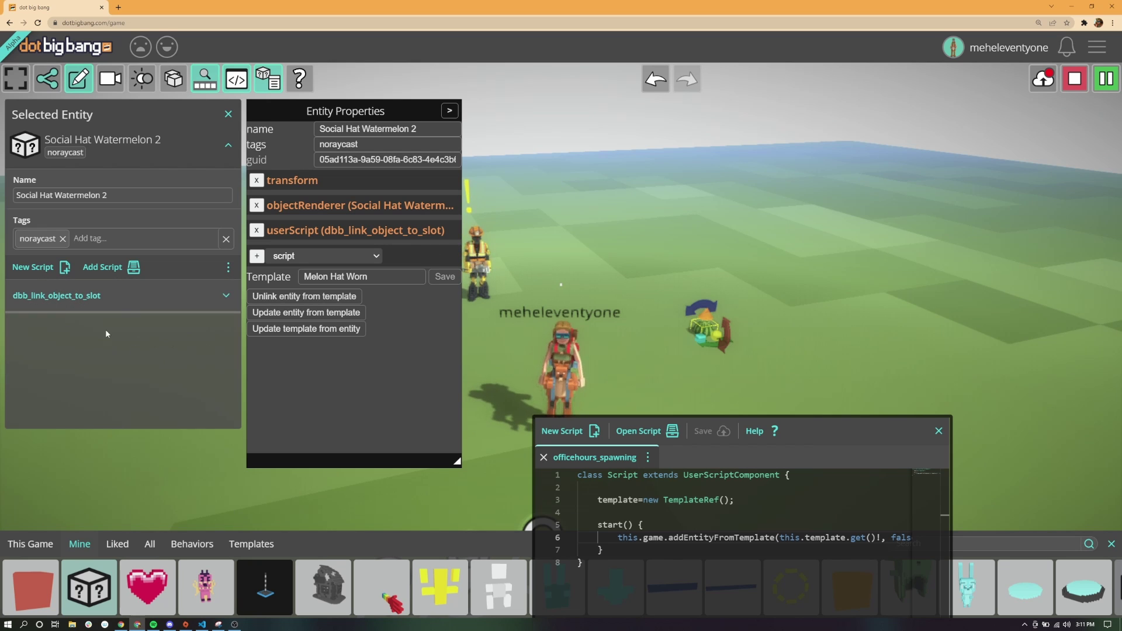
- Review the slot, parent and position settings of the melon hat's dbb_link_object_to_slot script
click(65, 297)
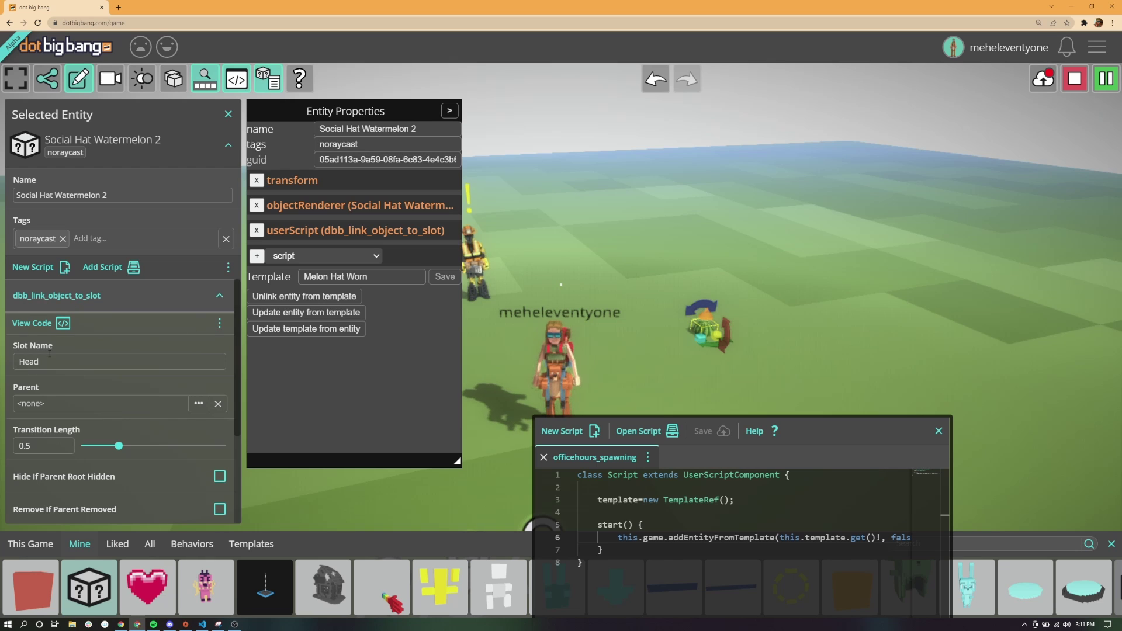
scroll(76, 380, down, 1)
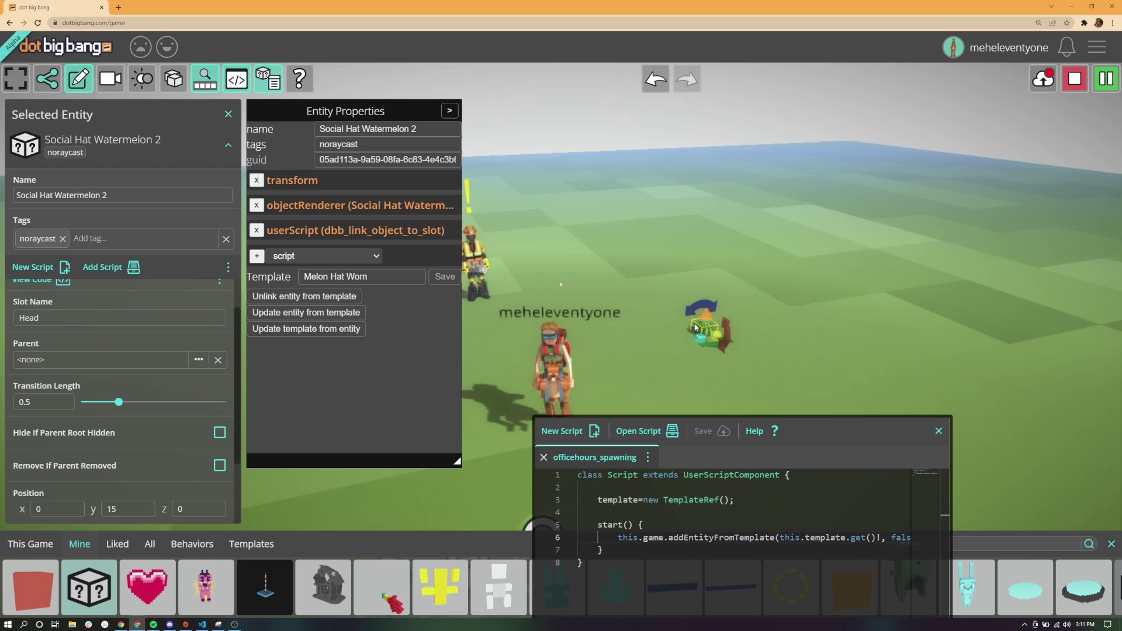
- Place four more copies of the melon hat, linked to the Melon Hat Worn template, on the grass behind the first
click(818, 304)
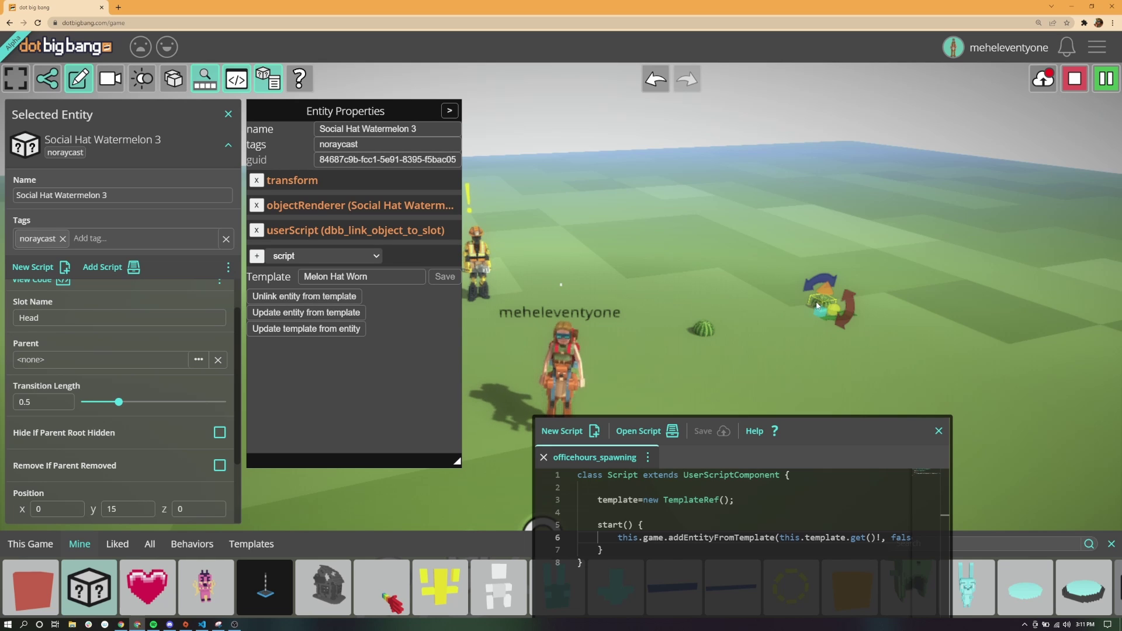
click(677, 282)
click(810, 245)
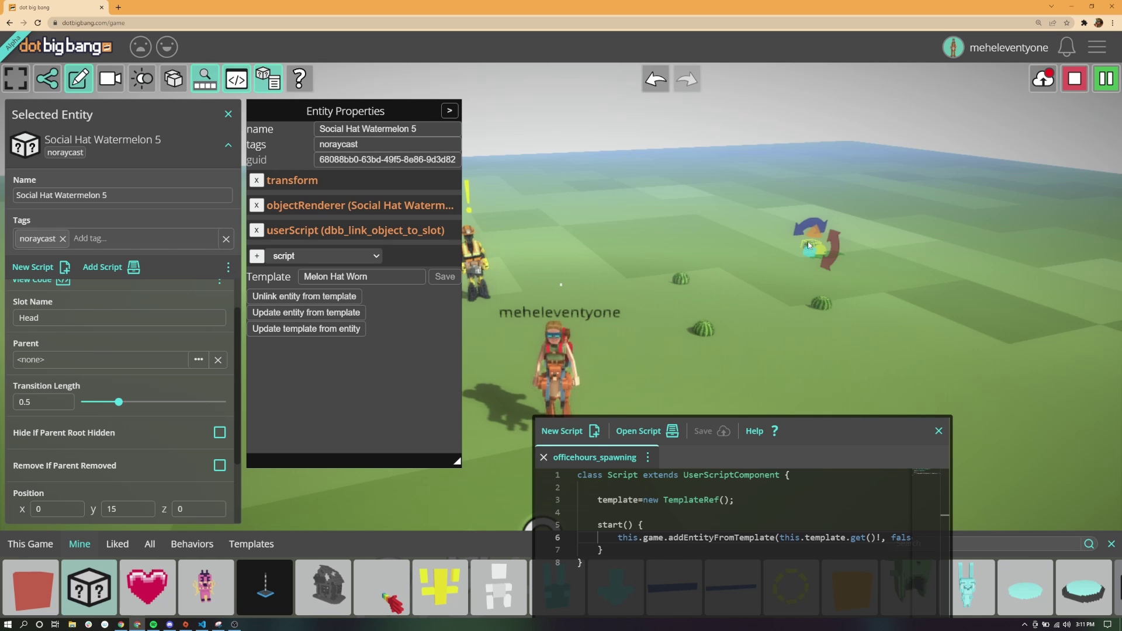
click(650, 233)
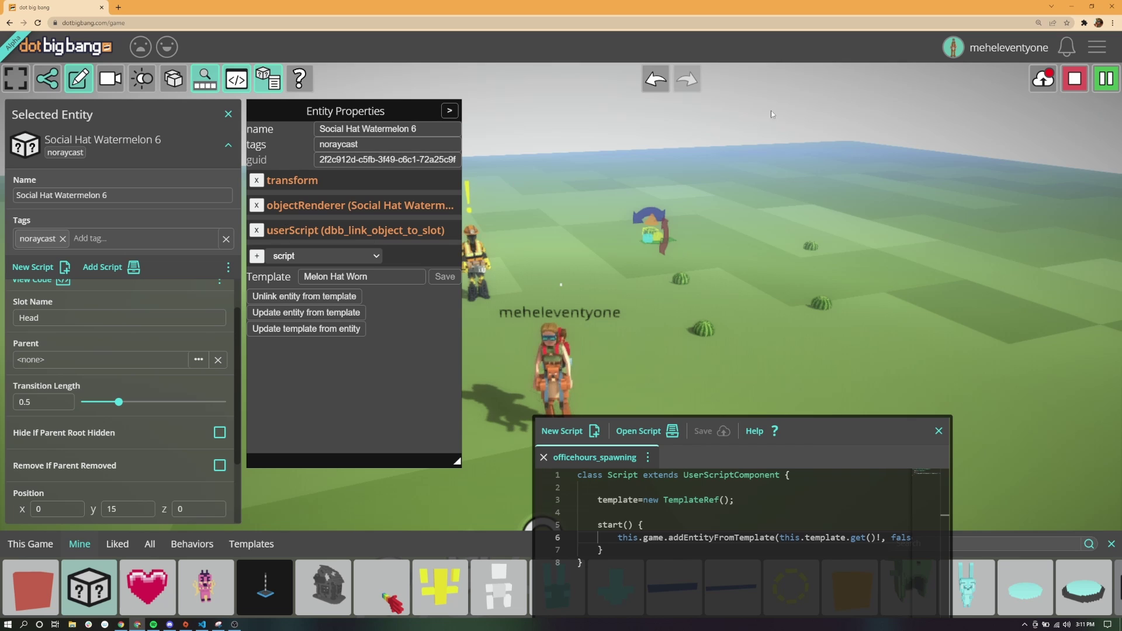
- Remove the four extra melon hat copies from the scene
click(712, 239)
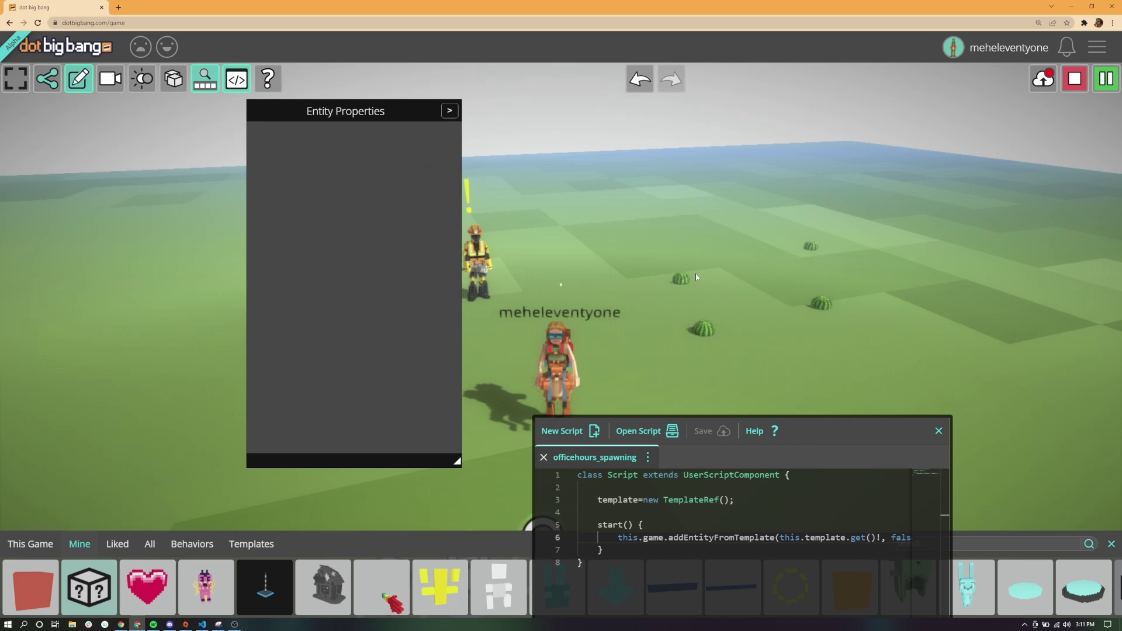
click(812, 247)
click(822, 287)
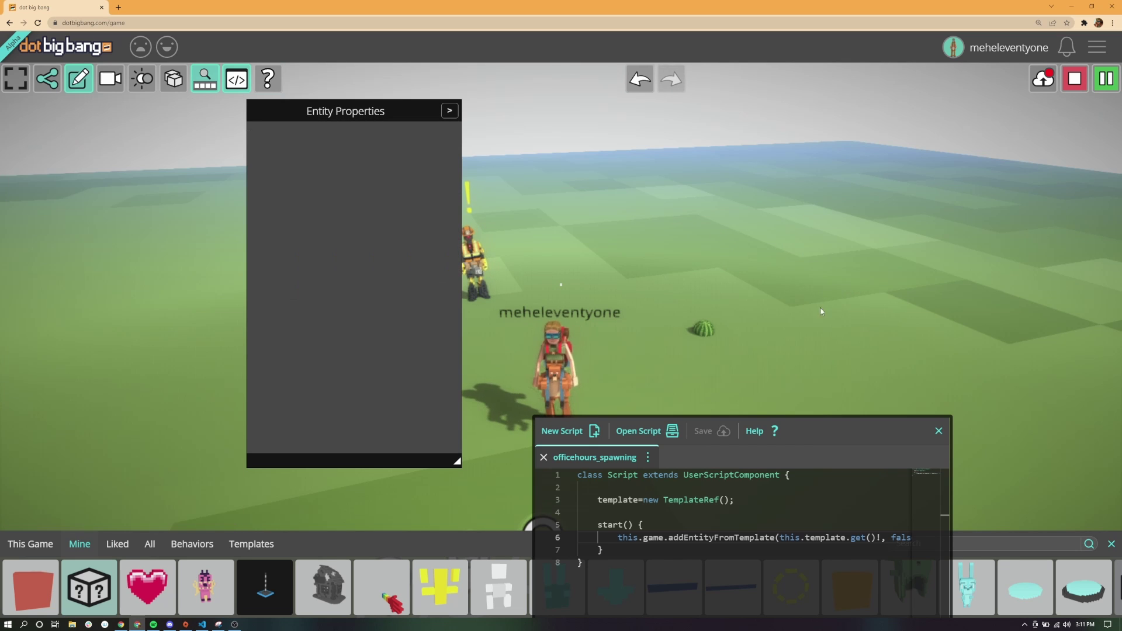
- Place the Wearable Cosmetic template on the grass beyond the melon hat and review its dbb_generic_cosmetic script settings
drag(822, 424, 321, 135)
click(251, 545)
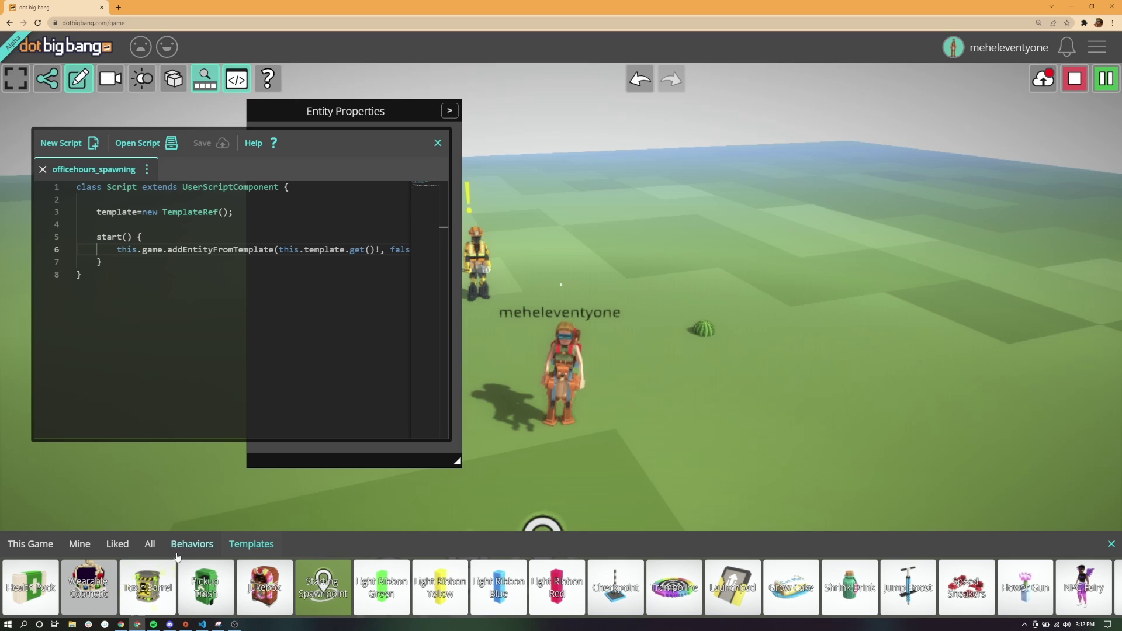
drag(94, 596, 819, 295)
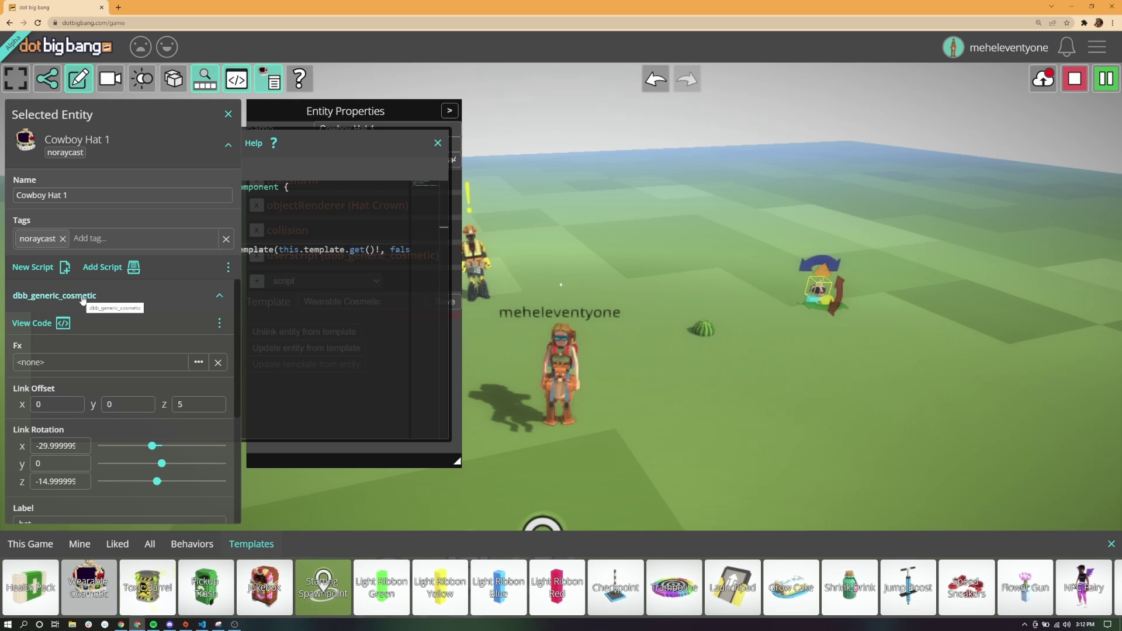
scroll(112, 318, down, 3)
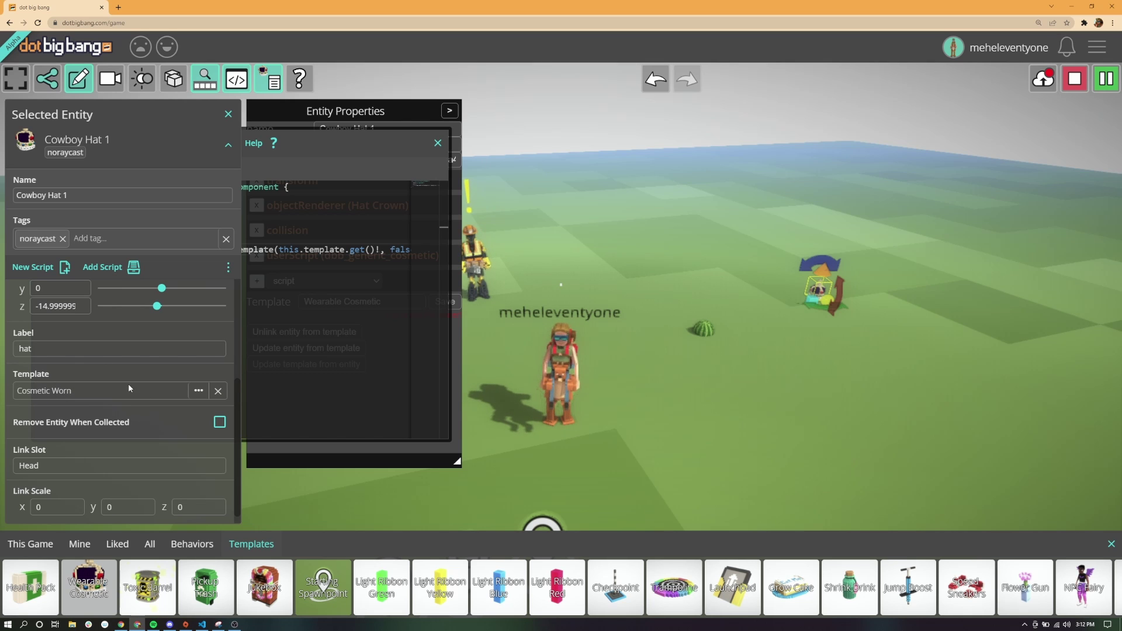
scroll(128, 380, down, 1)
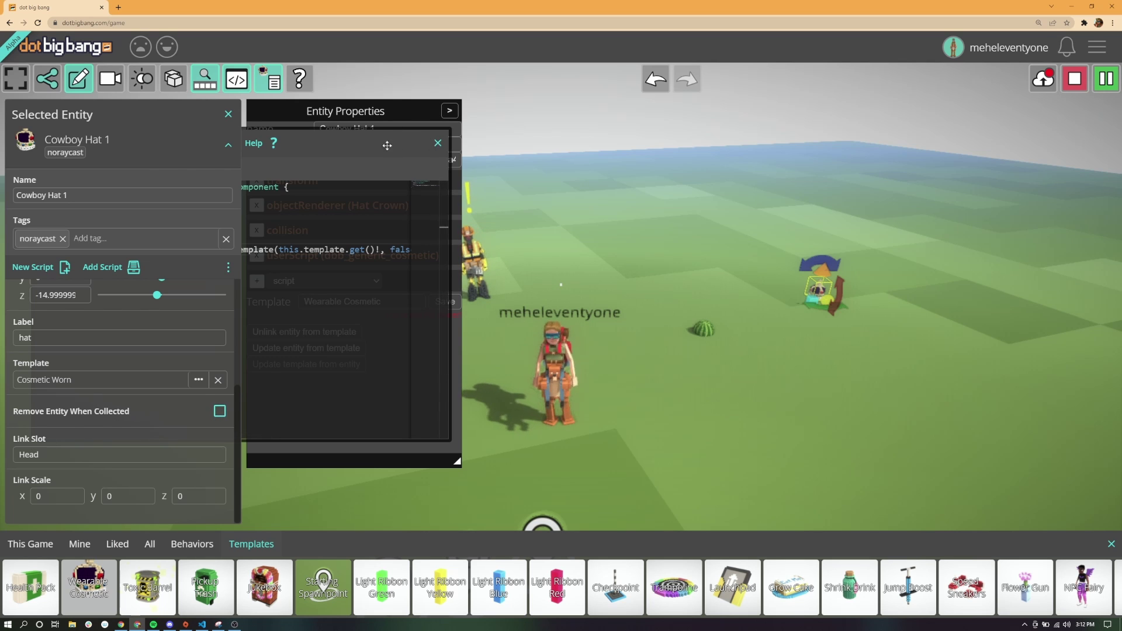
- Close the script editor and enlarge the Entity Properties window
drag(387, 145, 475, 209)
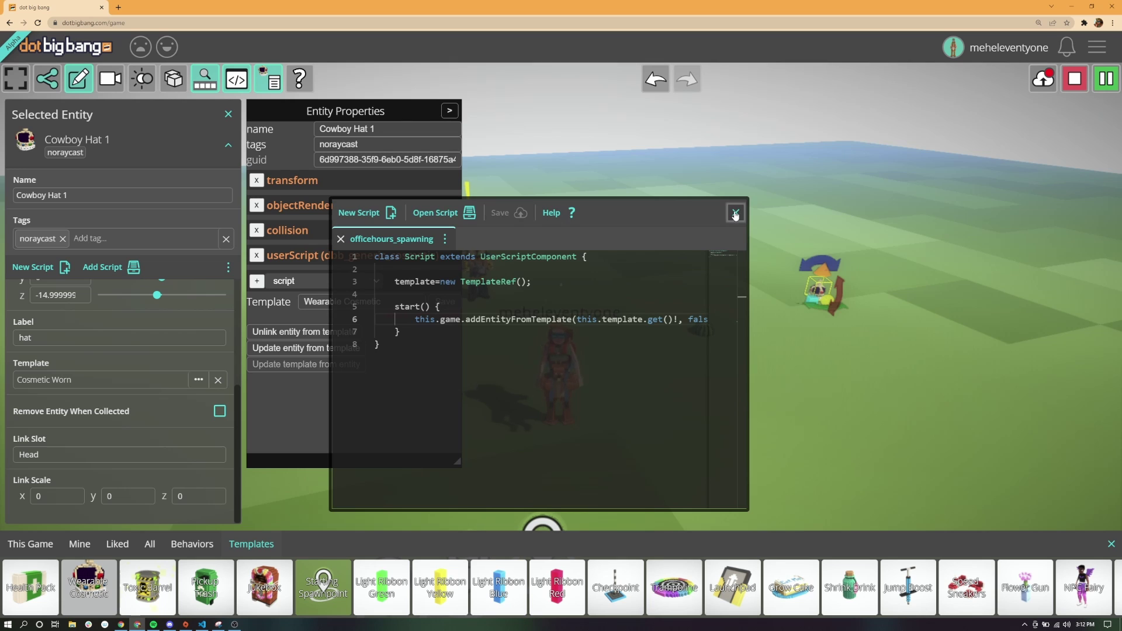
click(735, 214)
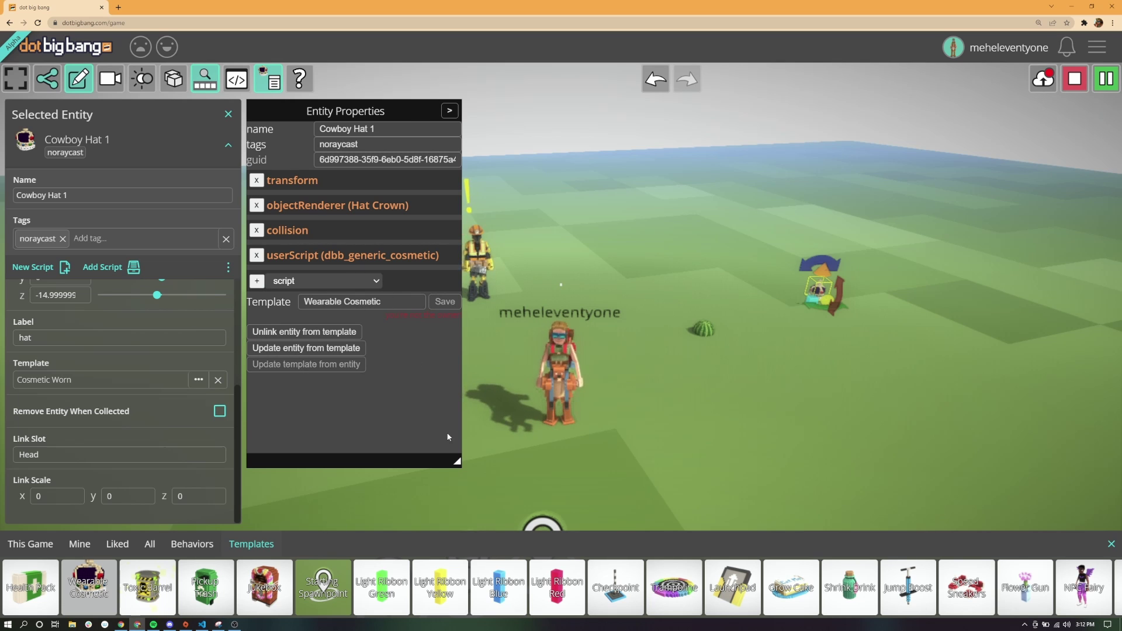
drag(457, 462, 589, 503)
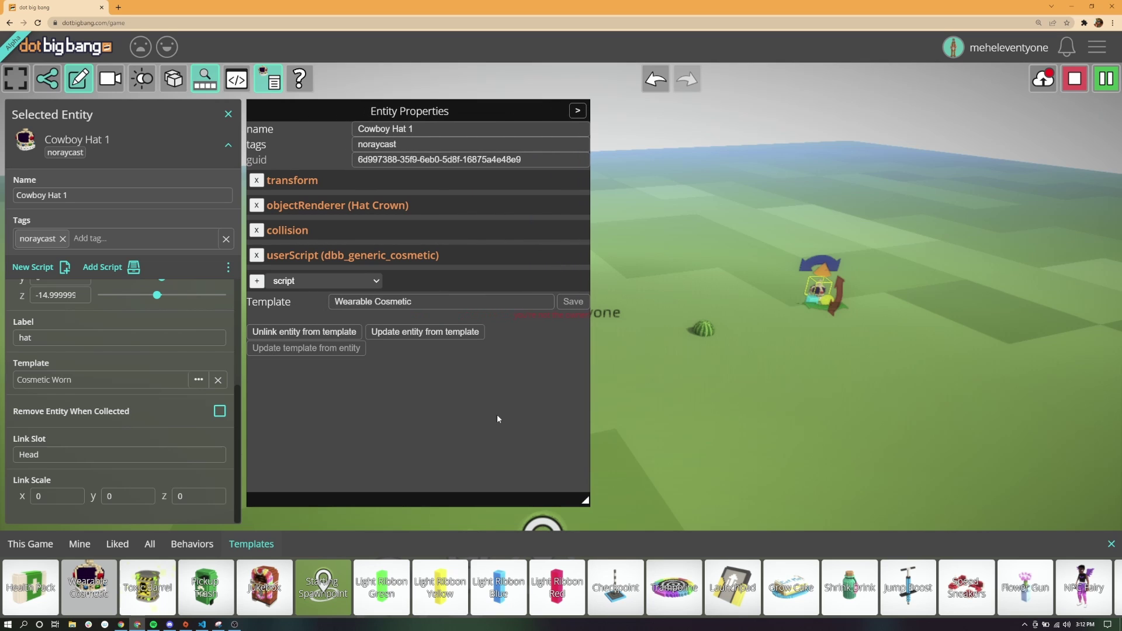
- Unlink the placed hat from the Wearable Cosmetic template and create a new template from it named Wearable Thingy
click(327, 337)
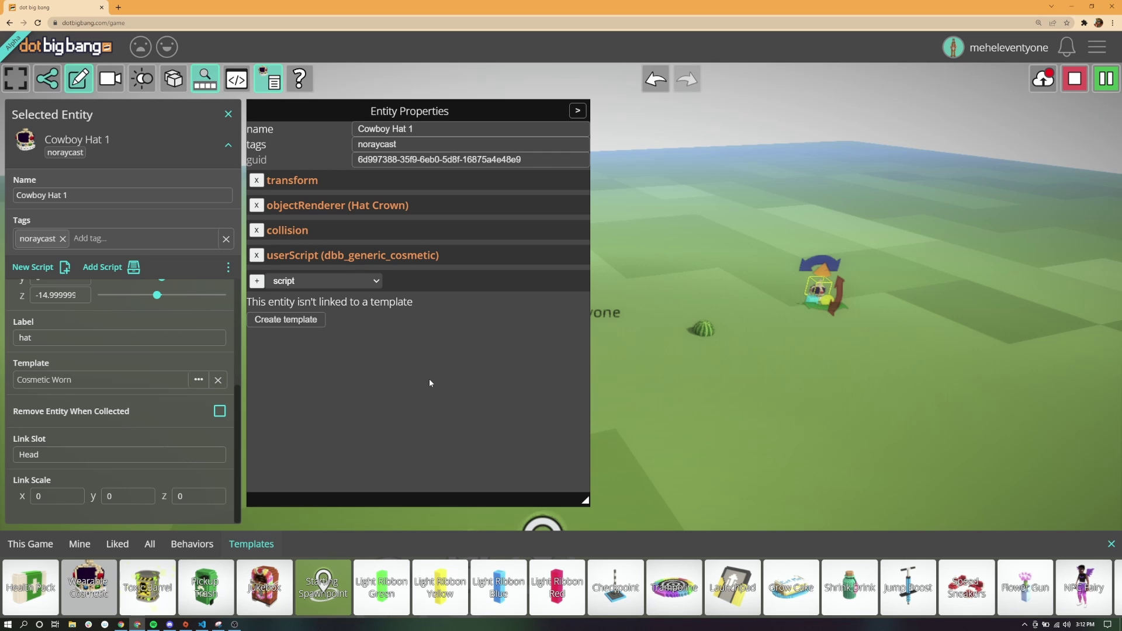
click(290, 322)
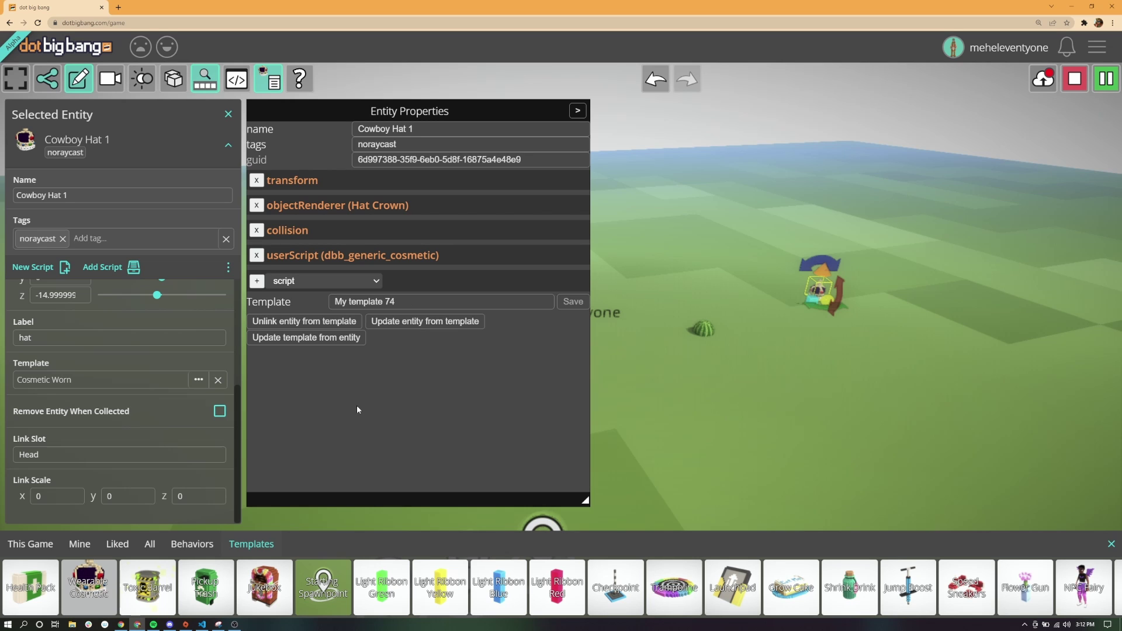
click(407, 301)
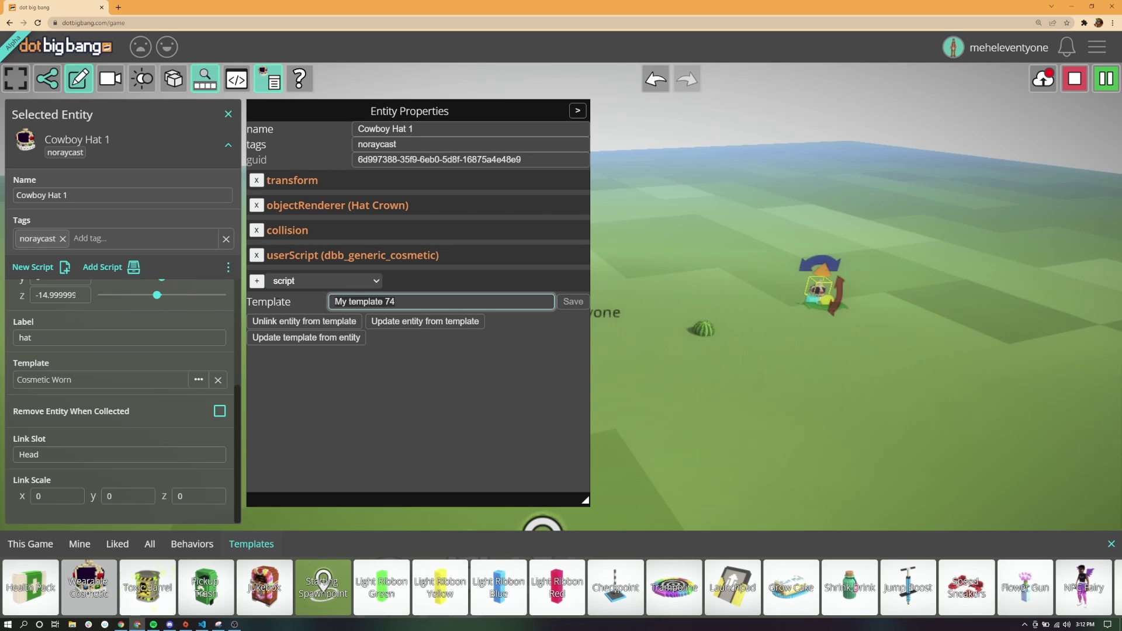
key(ctrl+a)
text(W)
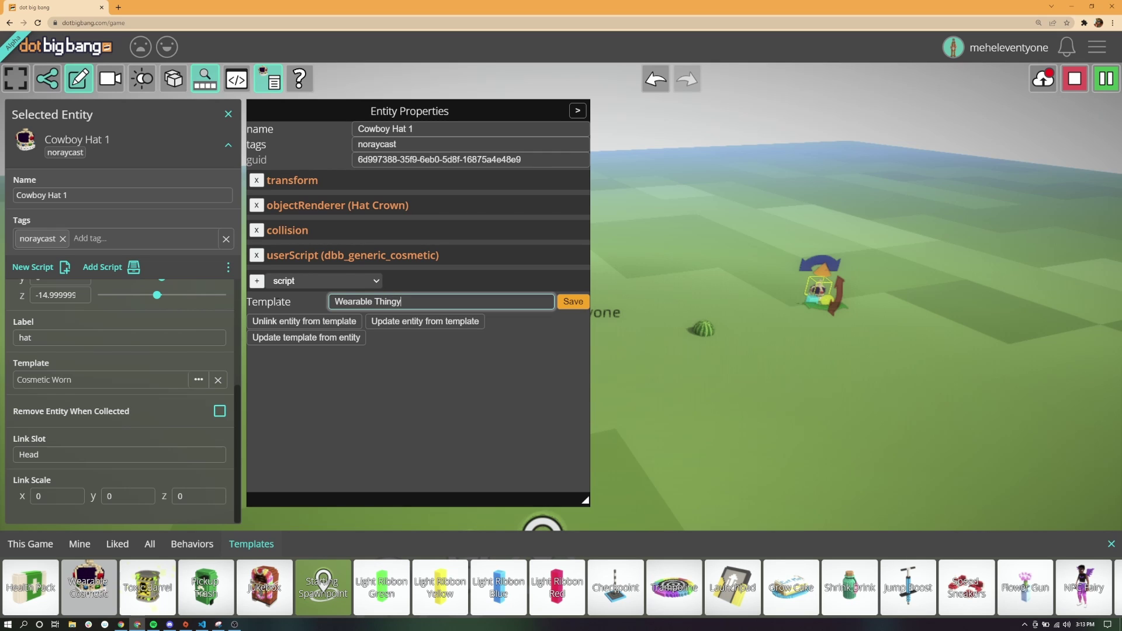
key(Return)
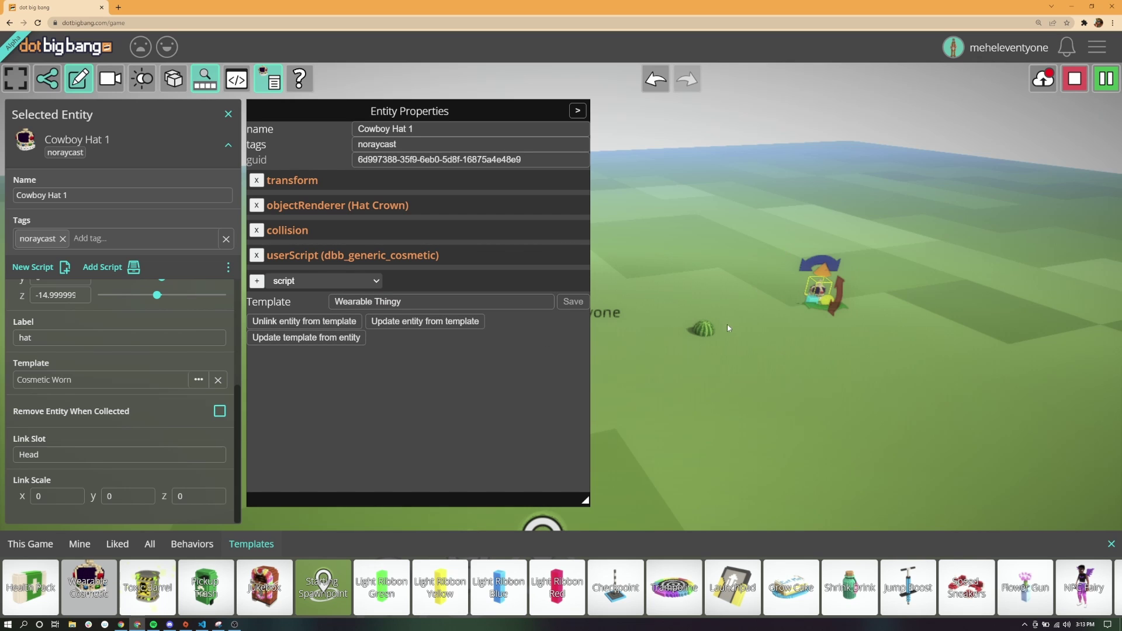
- Delete the placed hat and set the Template property of RedCube's officehours_spawning script to Wearable Thingy
key(Delete)
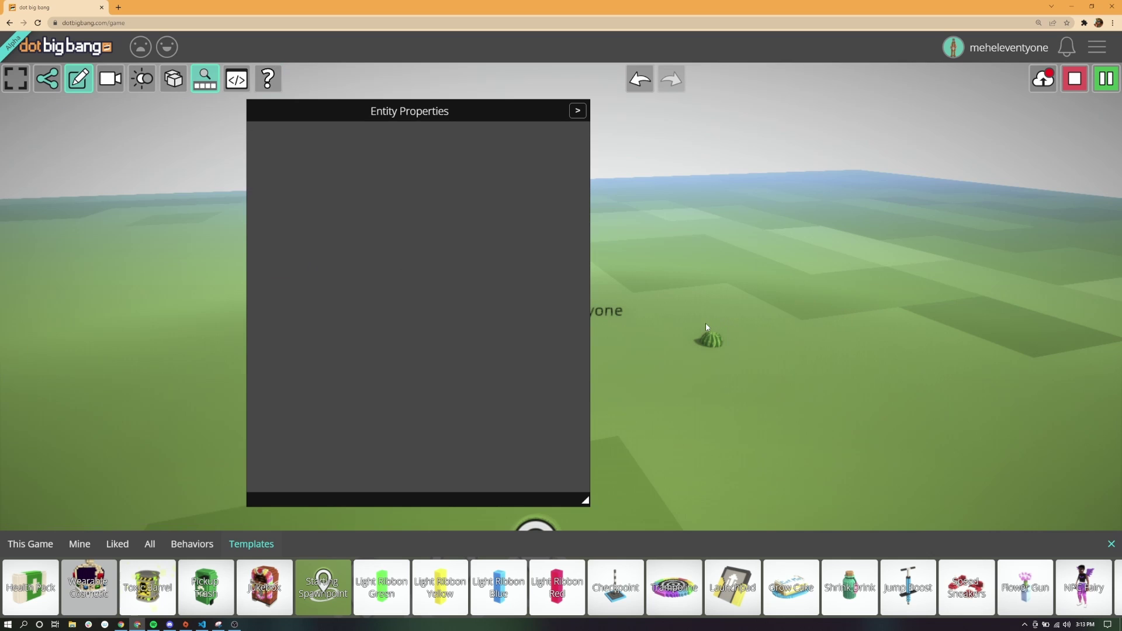
click(712, 339)
click(716, 339)
click(717, 340)
click(70, 295)
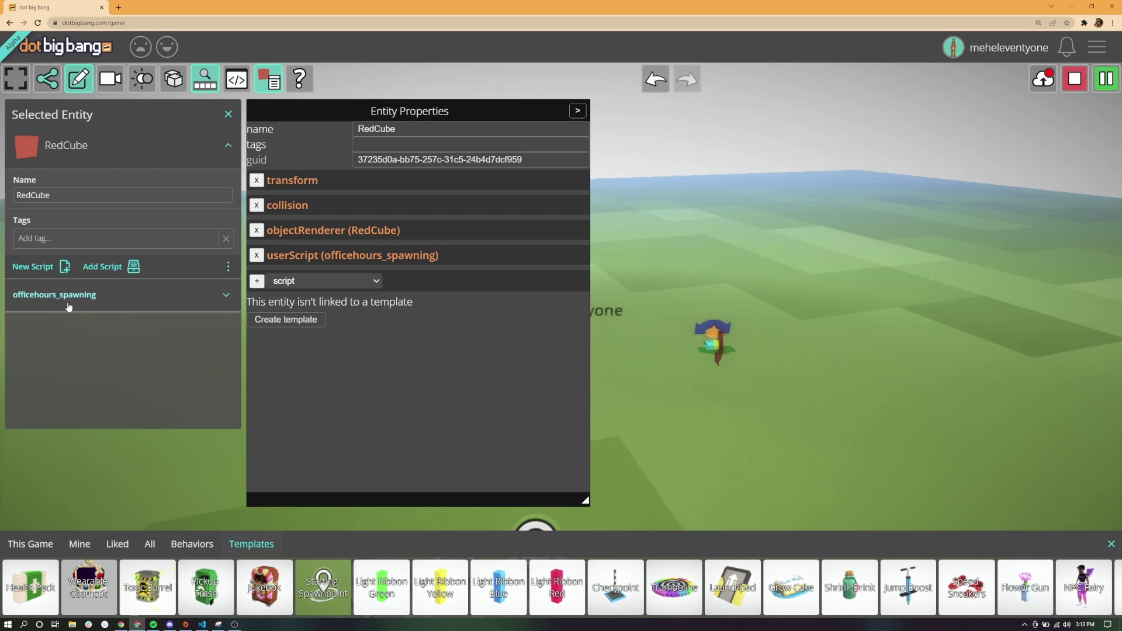
click(69, 305)
click(205, 361)
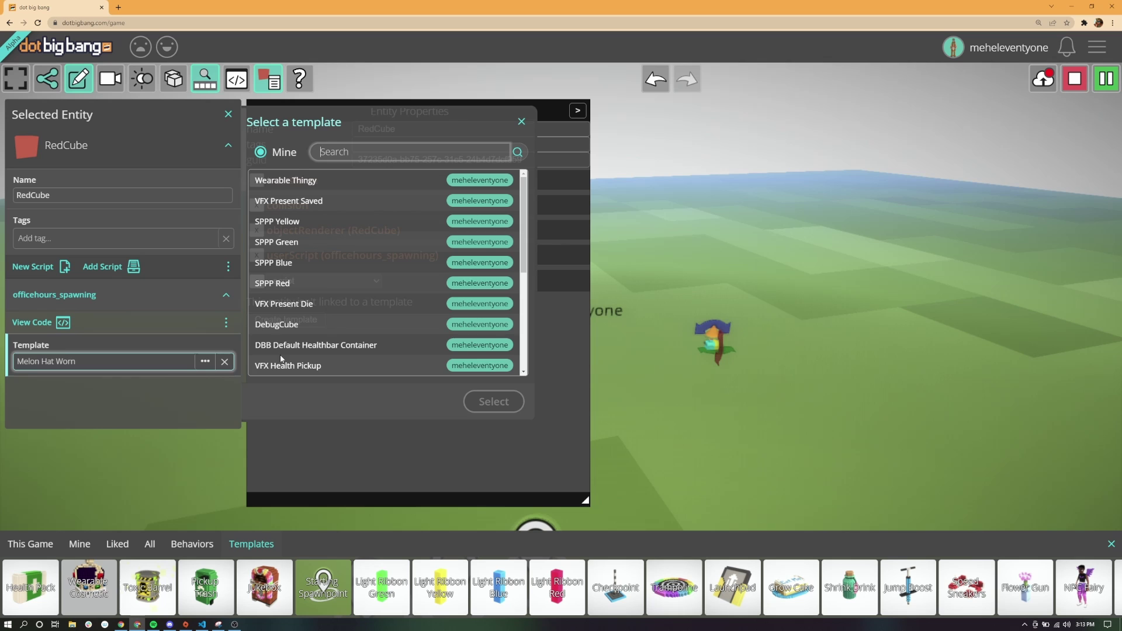
click(282, 177)
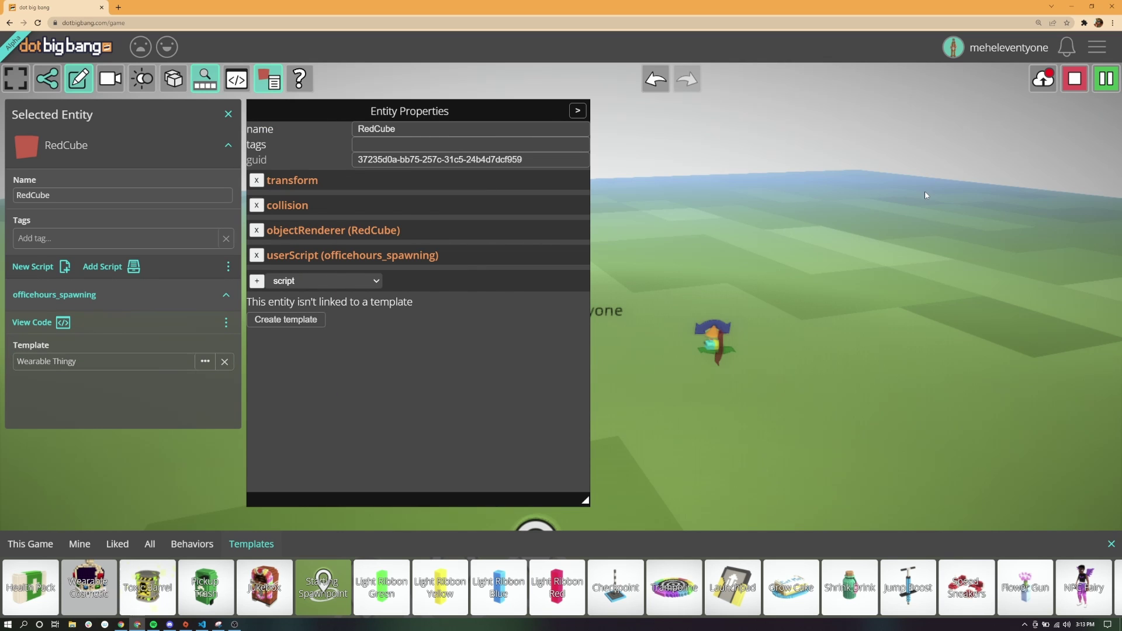
- Reset the game and select the Cowboy Hat entity spawned at RedCube's position
click(1075, 78)
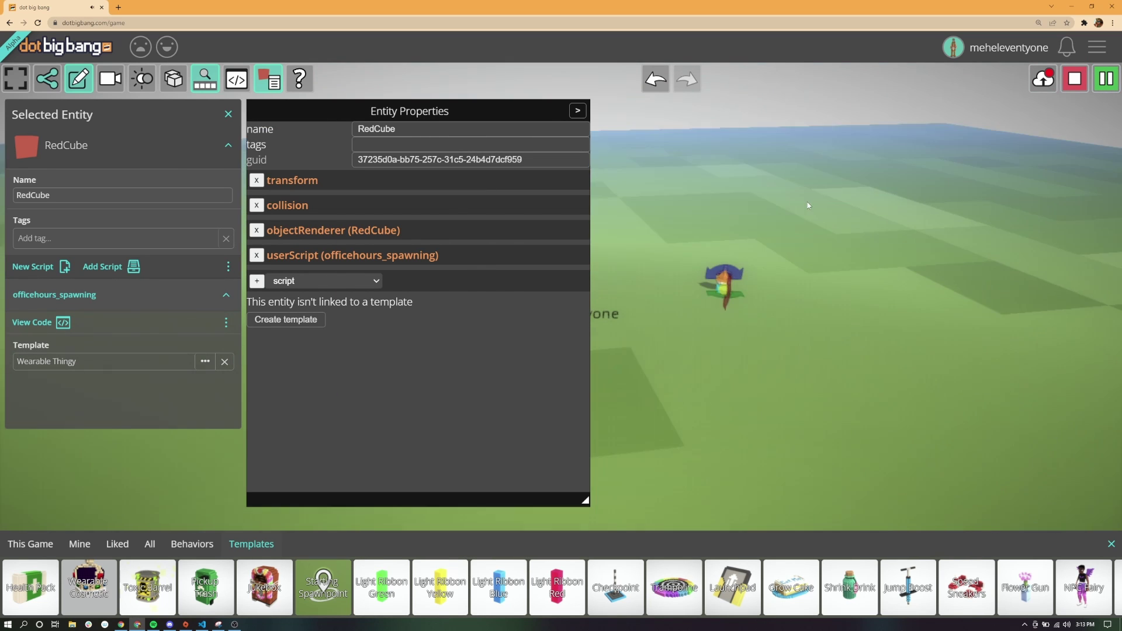
key(s)
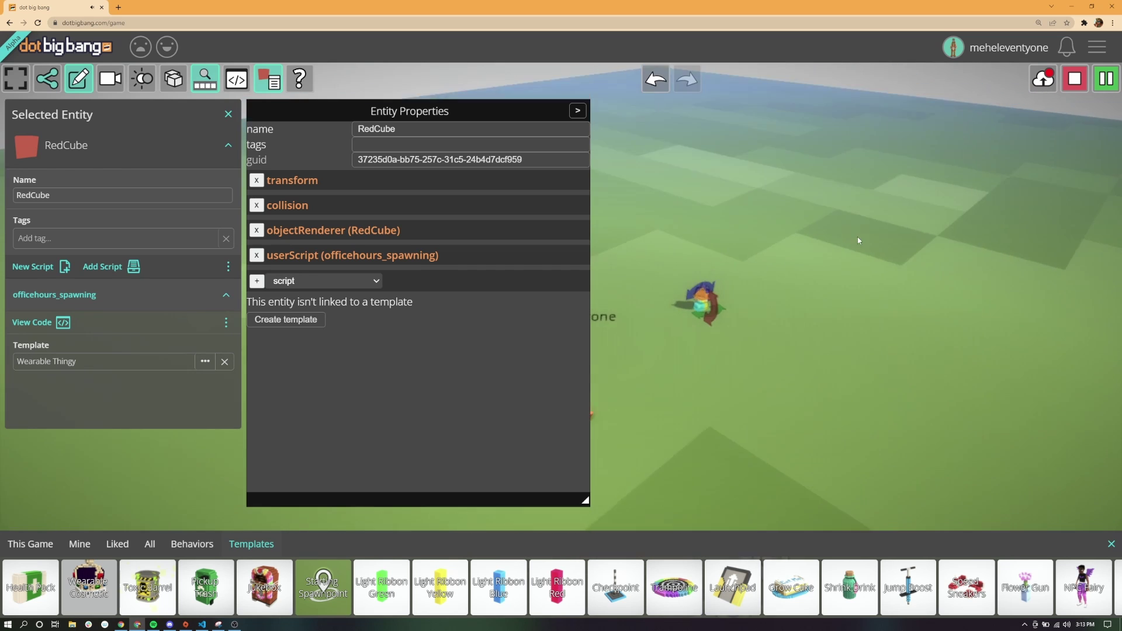
right_drag(946, 238, 717, 284)
click(698, 348)
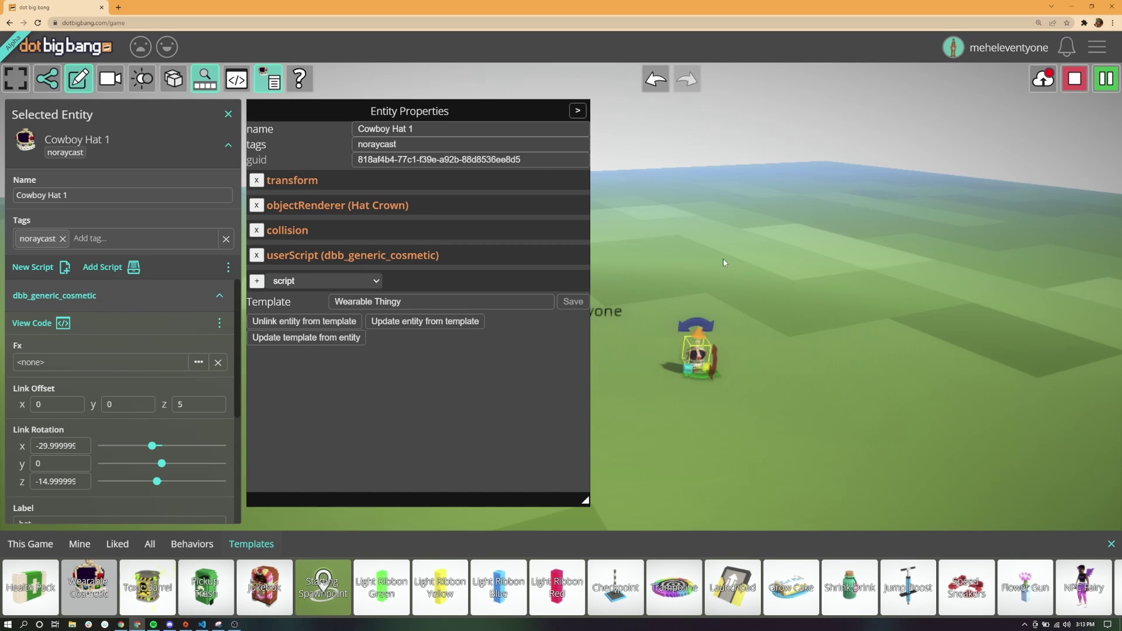
- Search the voxel objects for "hat" and set the spawned hat's objectRenderer voxelObject to Top Hat (tugs)
click(342, 209)
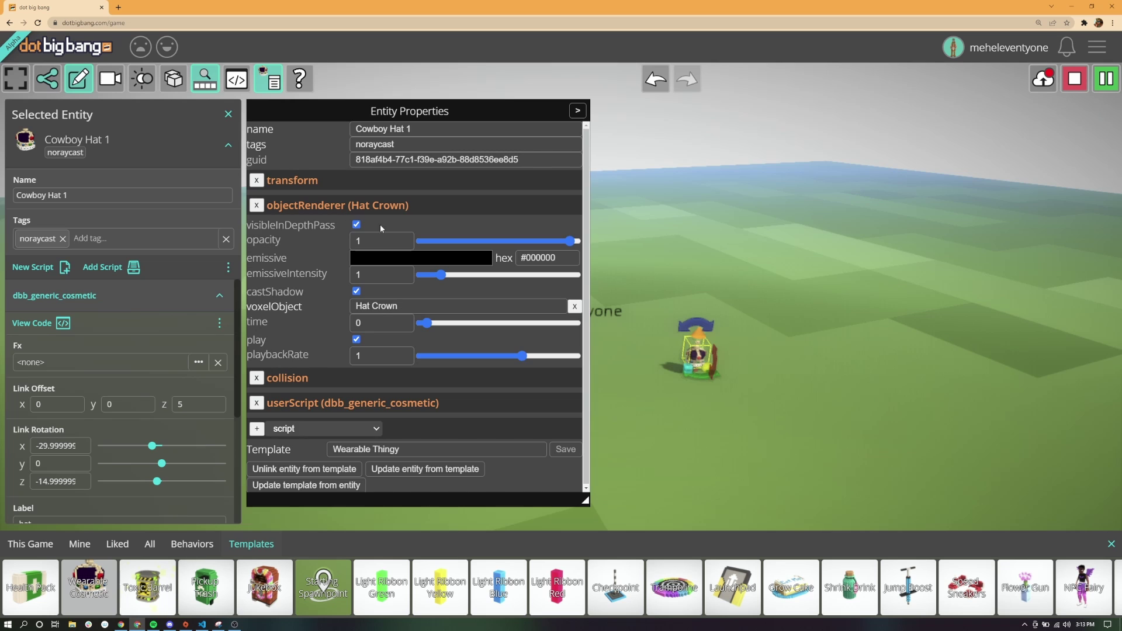
click(383, 307)
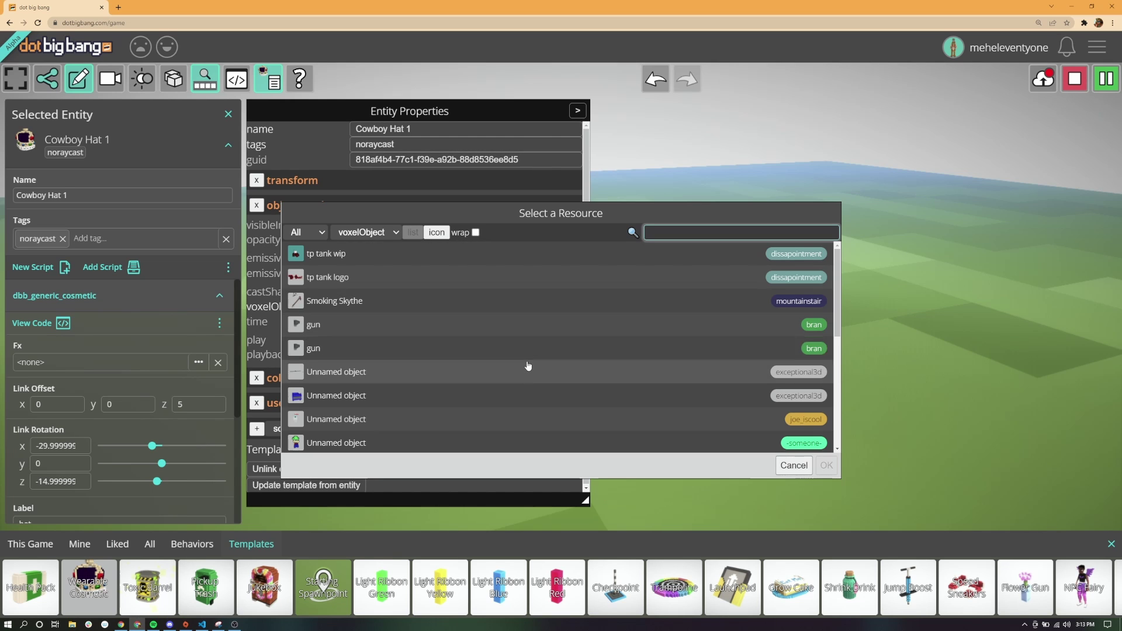
text(hat)
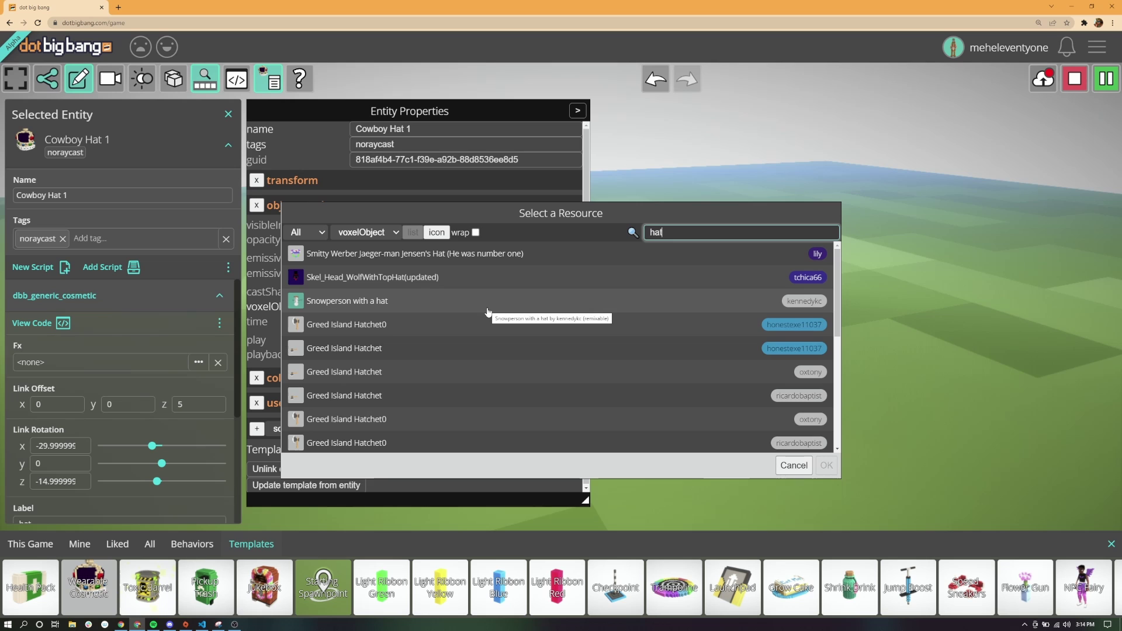
scroll(521, 325, down, 2)
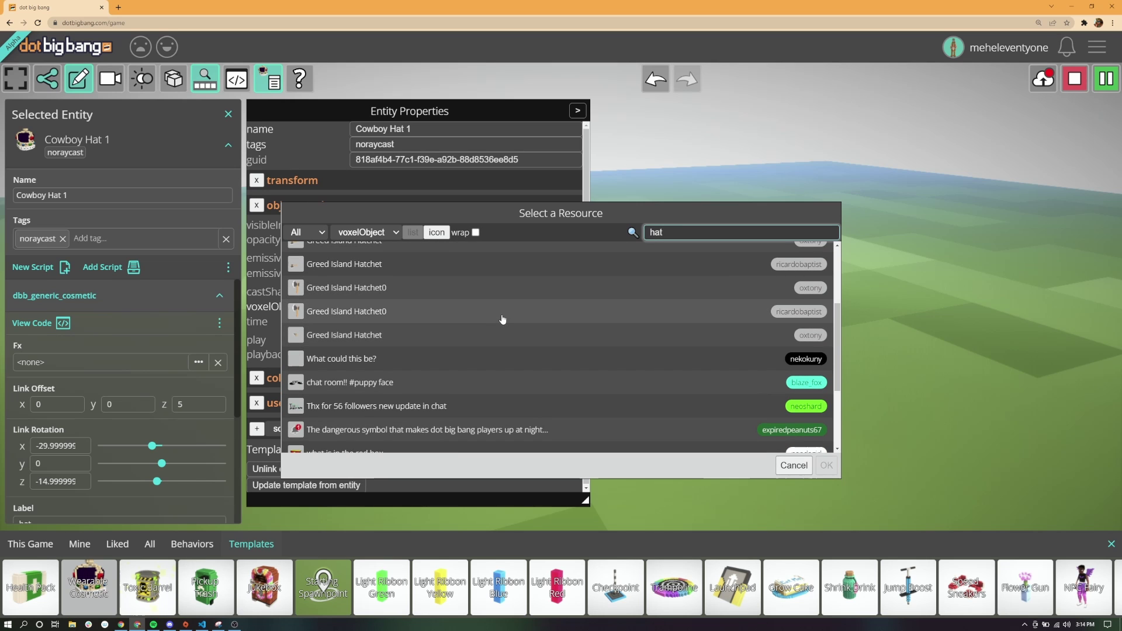
scroll(503, 320, down, 3)
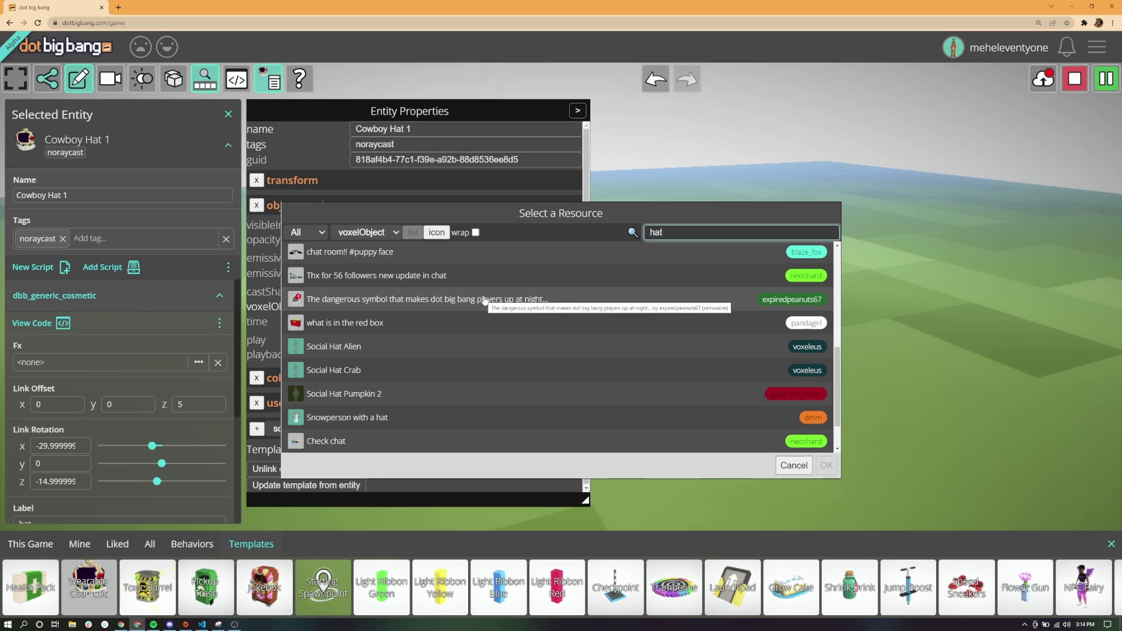
click(485, 300)
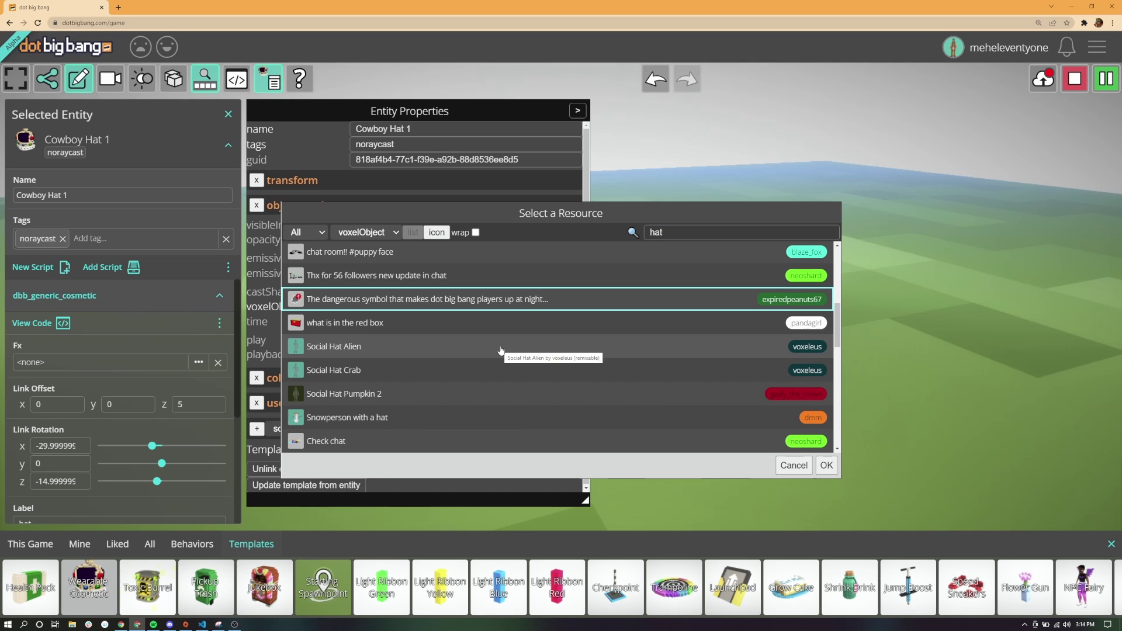
scroll(553, 306, down, 1)
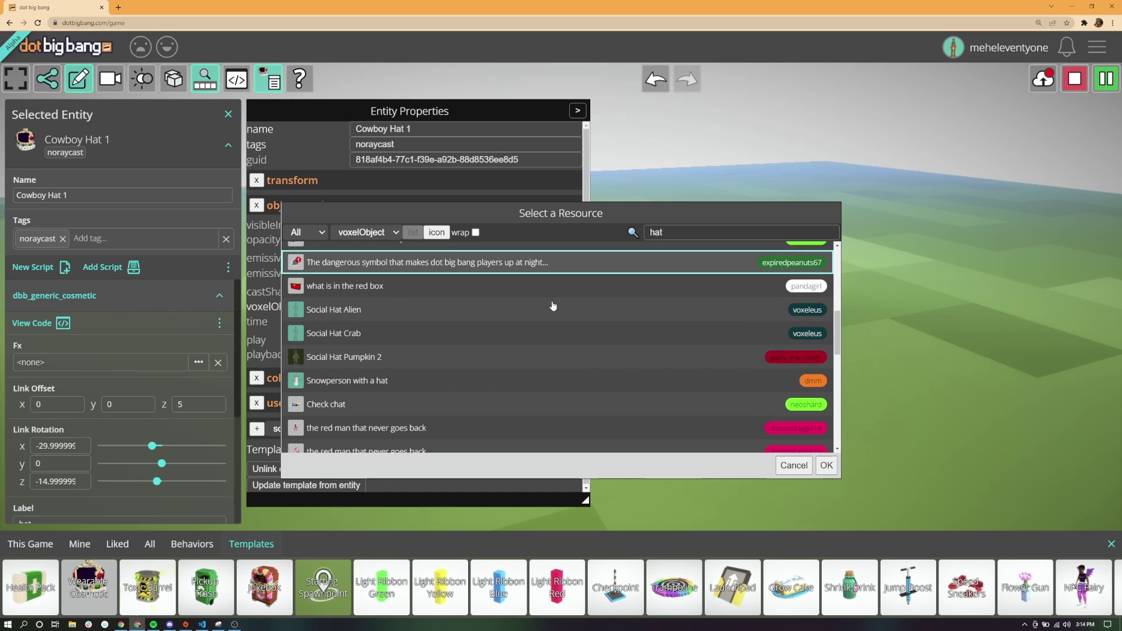
scroll(554, 305, down, 3)
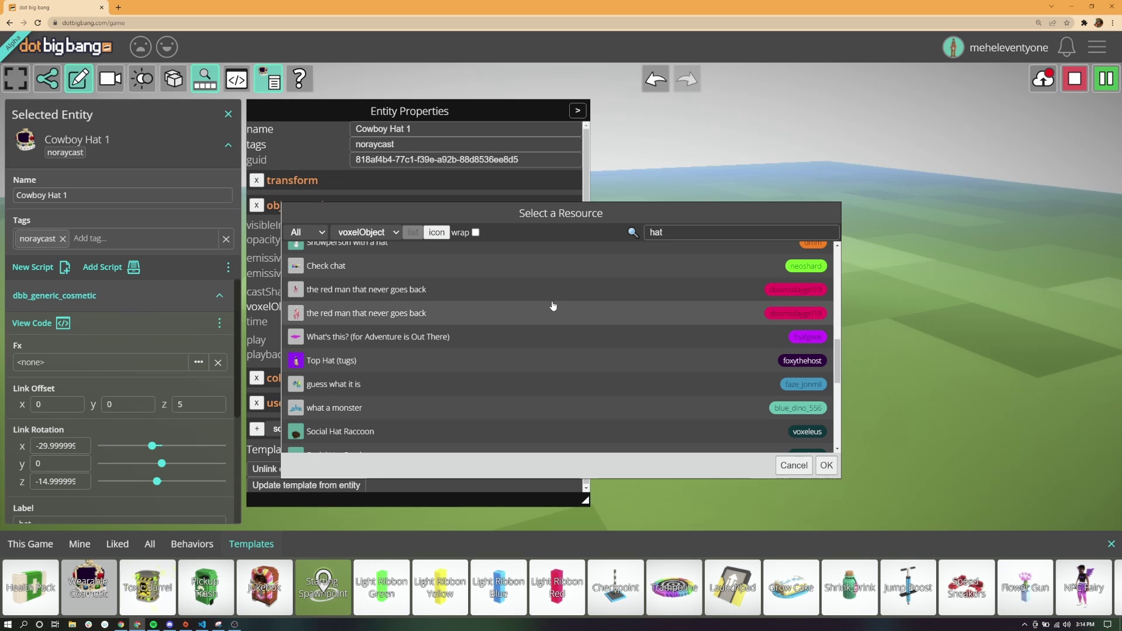
click(415, 358)
scroll(553, 302, down, 2)
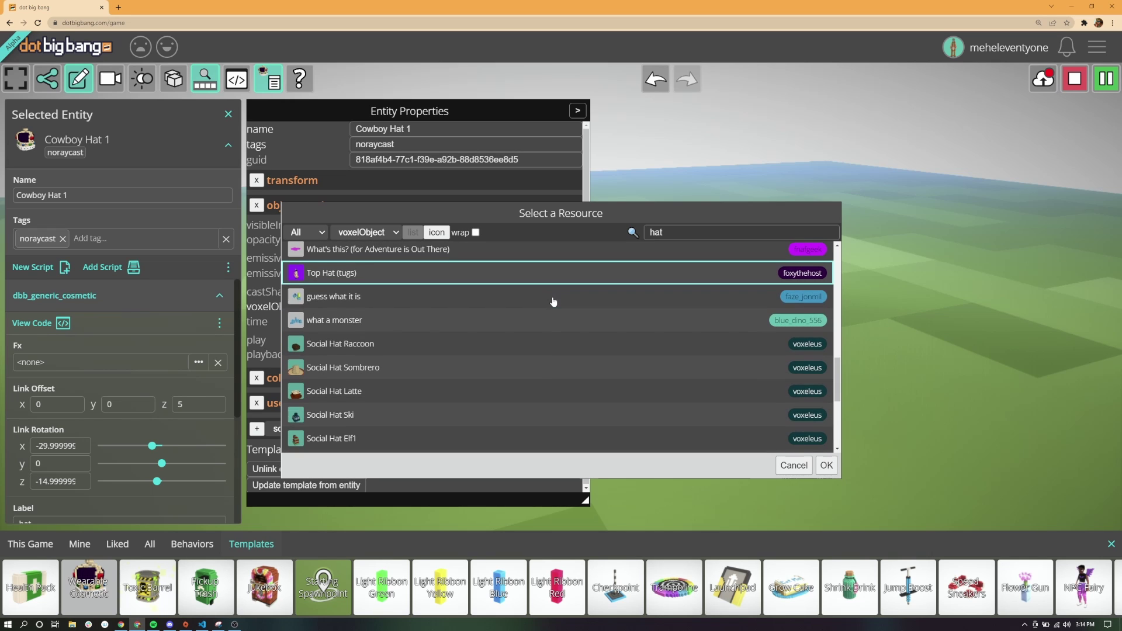
click(827, 465)
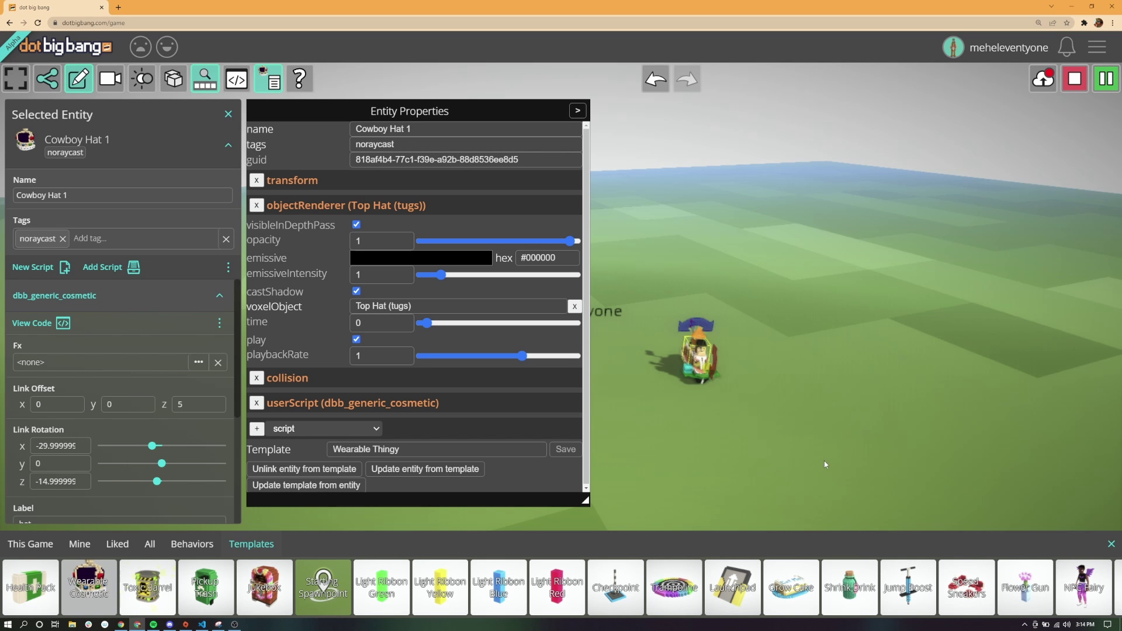
- Rename the hat entity to Foxies Awesome Hat and update its template from the entity
right_drag(715, 433, 666, 405)
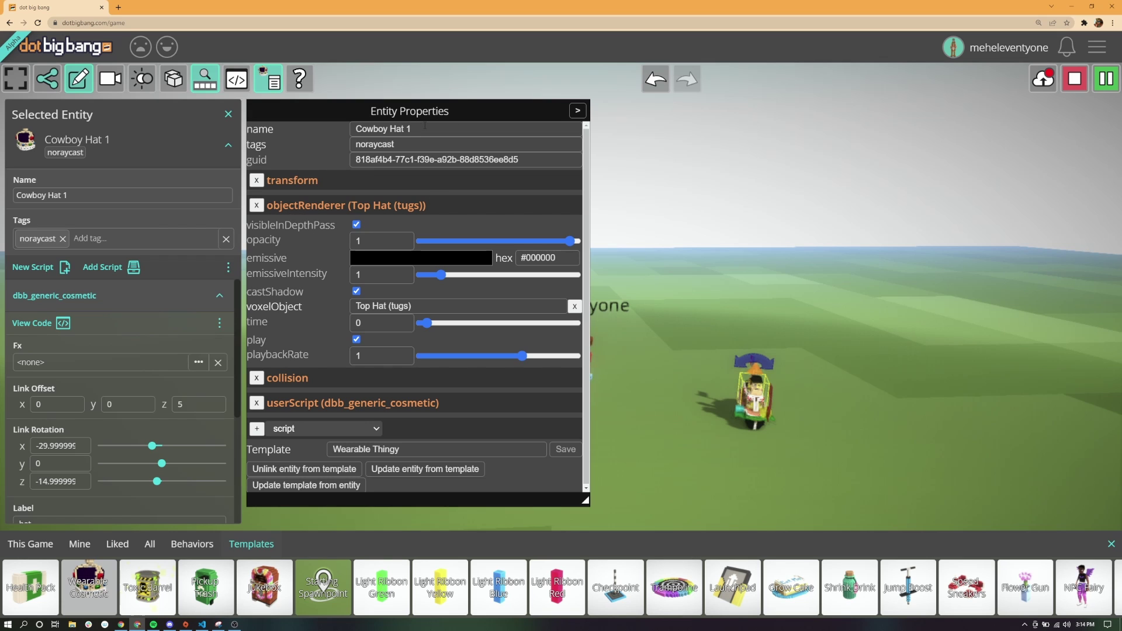
key(ctrl+a)
text(Fo)
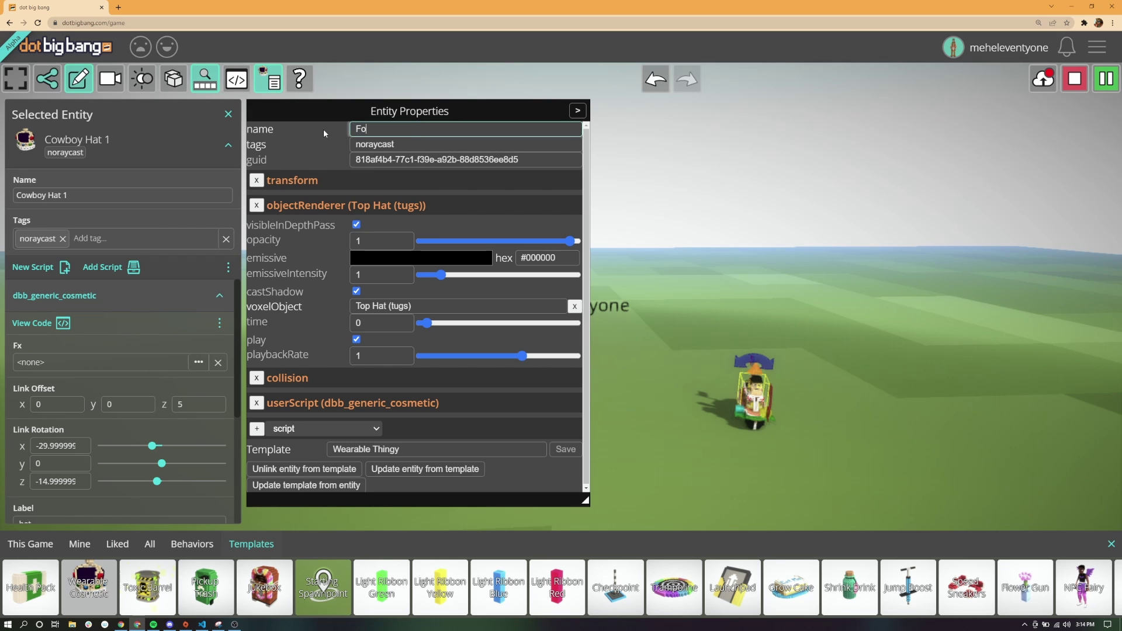
text(xies Awesome Hat)
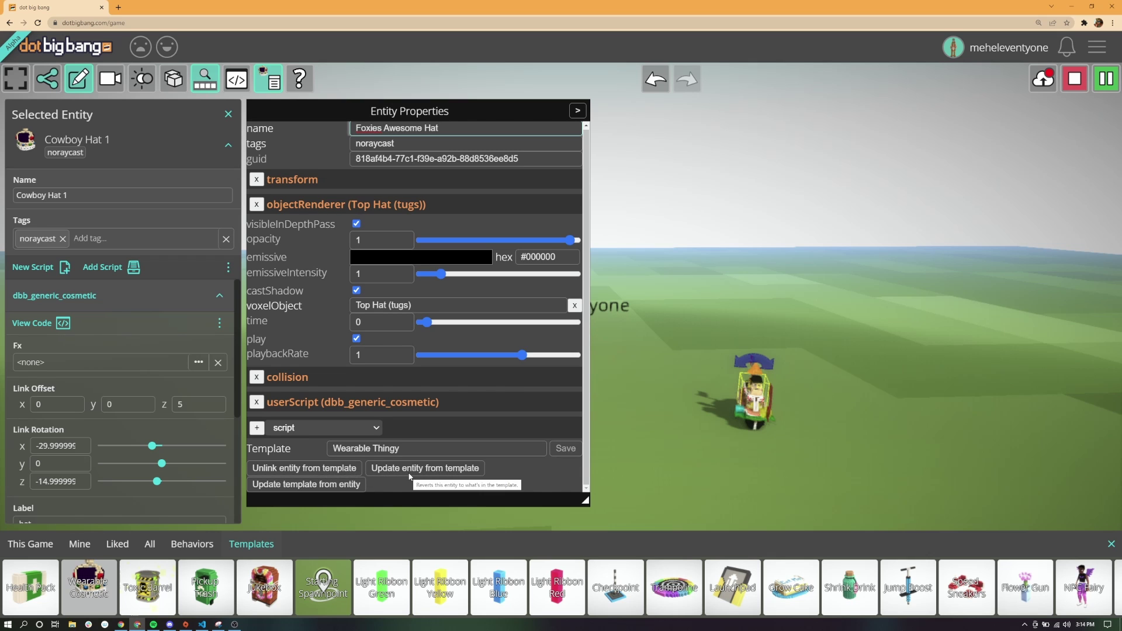
click(315, 489)
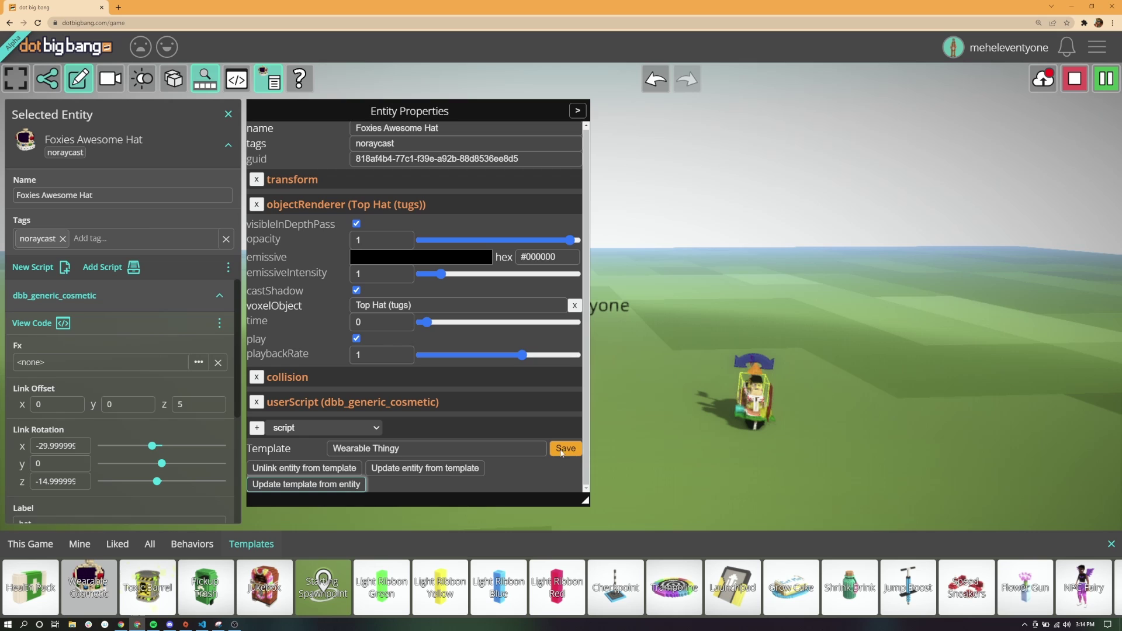
- Rename the hat's Wearable Thingy template to Foxies Awesome Hat and save it
click(409, 446)
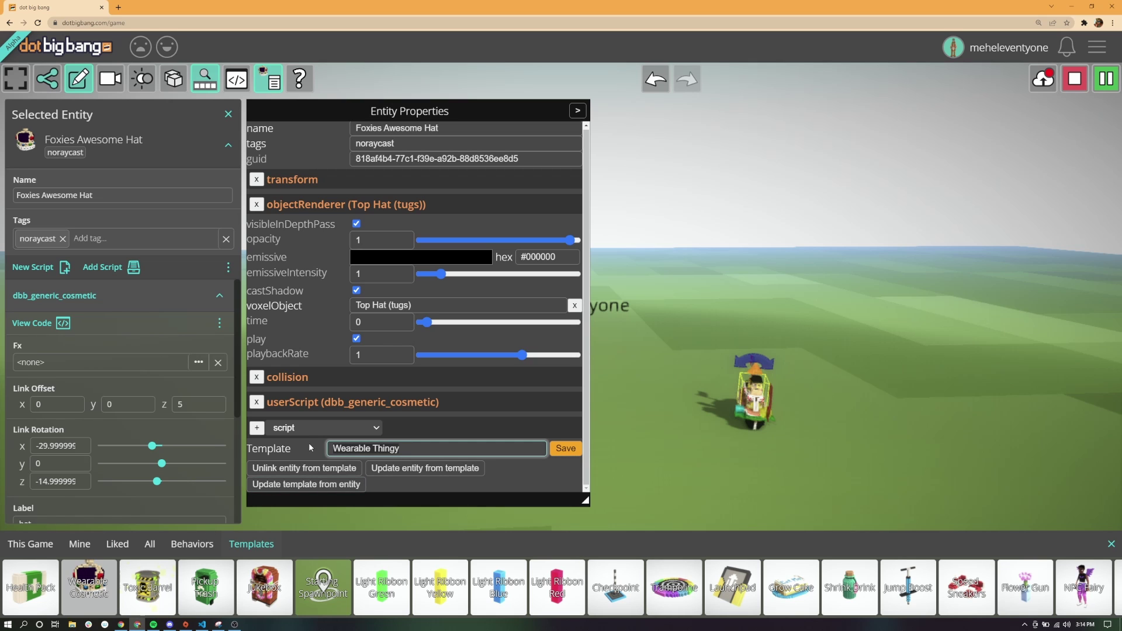
key(ctrl+a)
text(Fix)
key(BackSpace)
key(BackSpace)
text(oxies Awesome Hat)
click(569, 449)
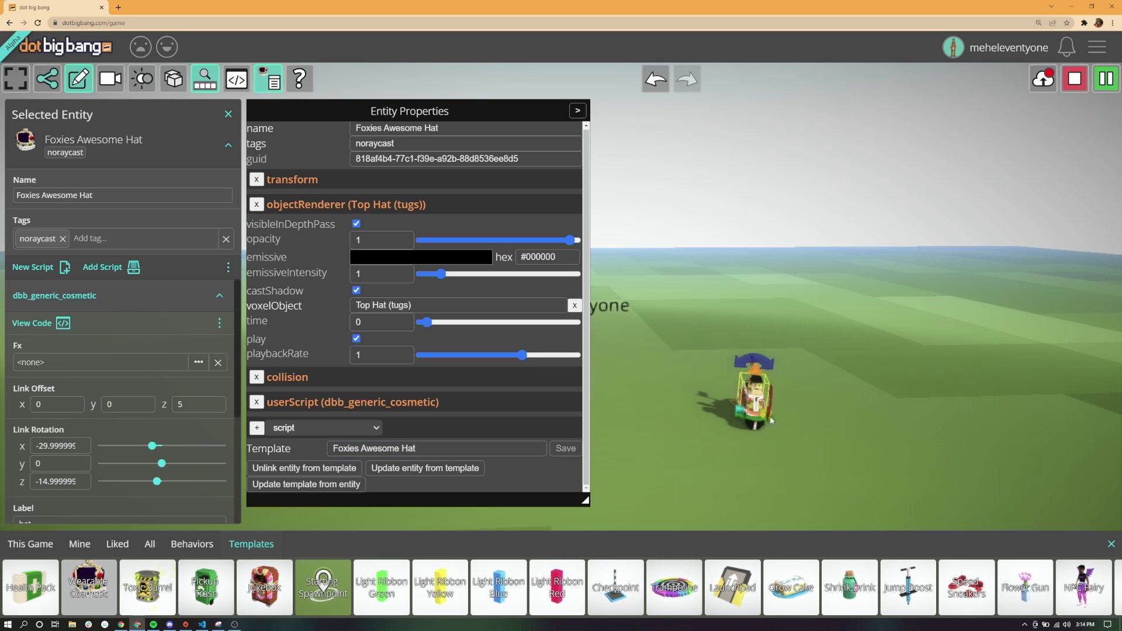
- Delete the spawned top hat, select RedCube underneath it and reset the game to respawn its template
click(755, 407)
click(756, 412)
click(781, 435)
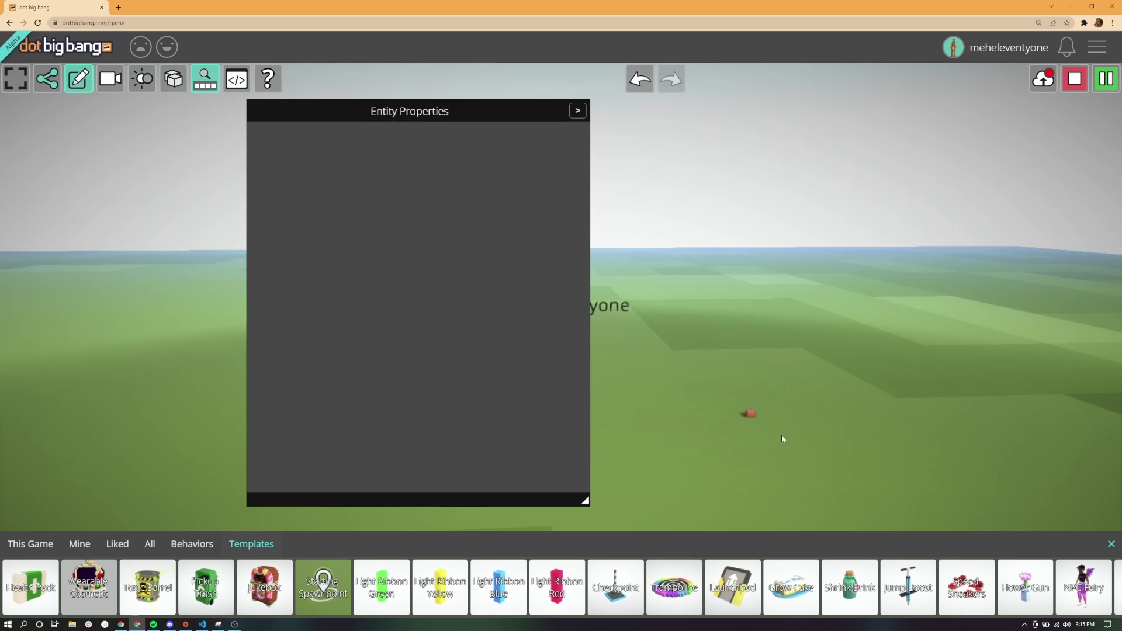
click(751, 414)
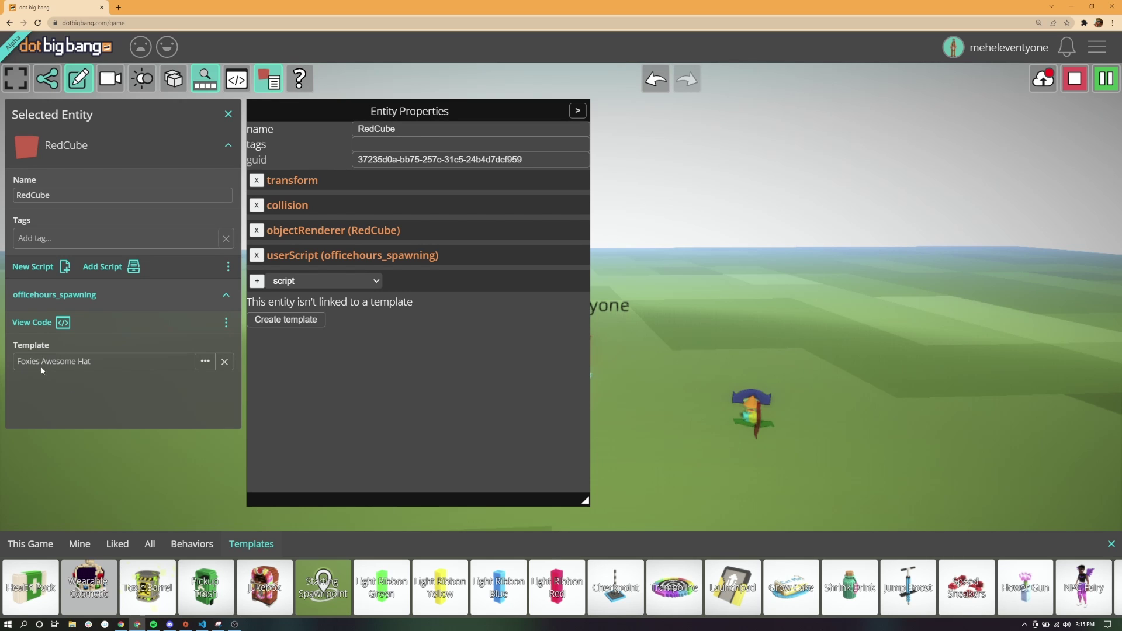
click(1075, 80)
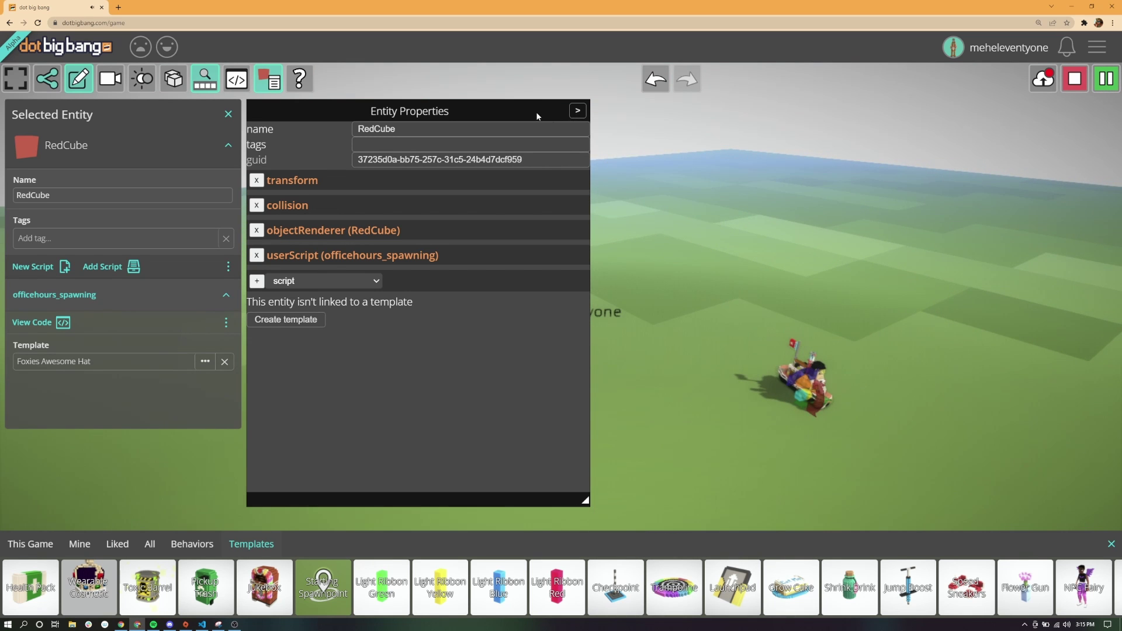
- Move the Entity Properties window aside, place a Health Pack template in the scene and examine its dbb_health_pack script properties
drag(537, 115, 309, 424)
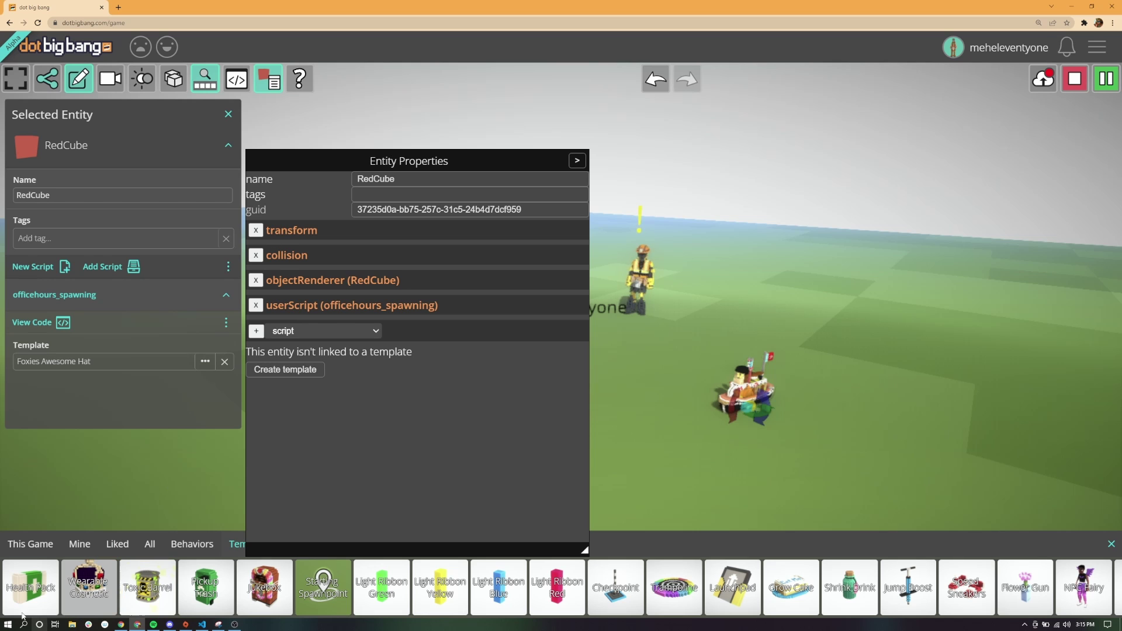
mouse_move(462, 155)
mouse_down()
mouse_move(436, 160)
mouse_move(209, 115)
mouse_up()
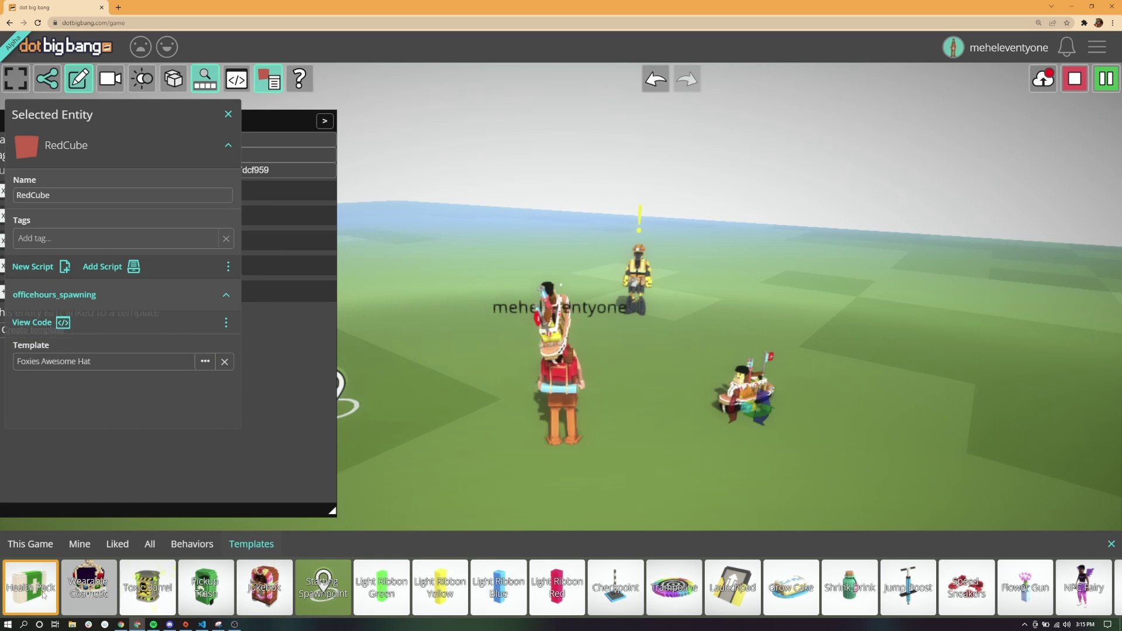
mouse_move(58, 516)
mouse_down()
mouse_move(294, 394)
mouse_move(447, 342)
mouse_up()
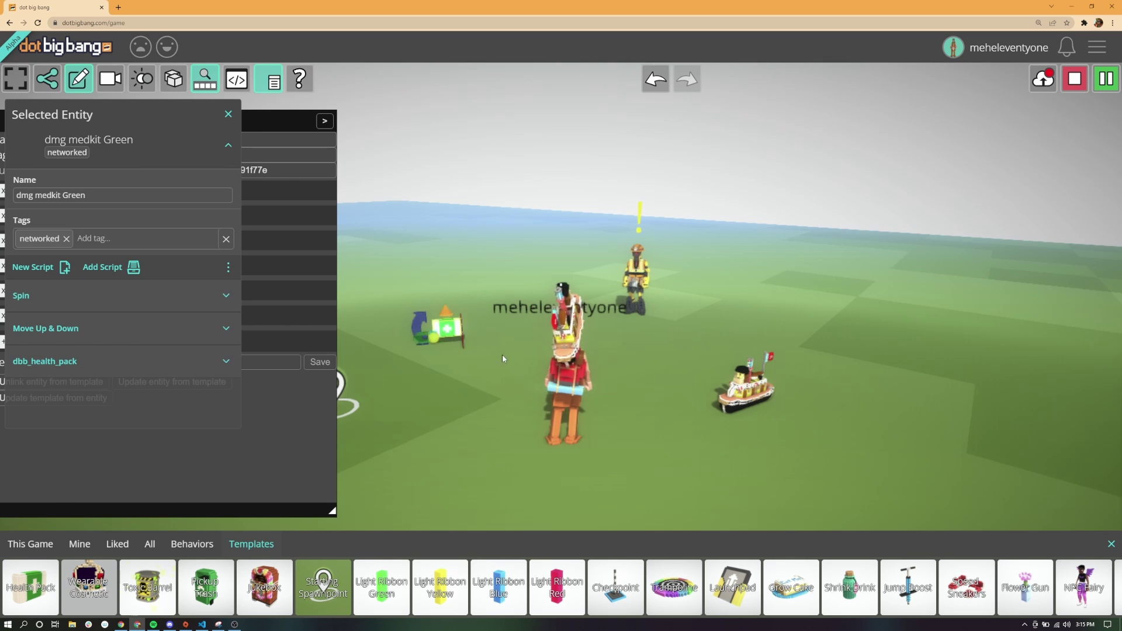
click(76, 362)
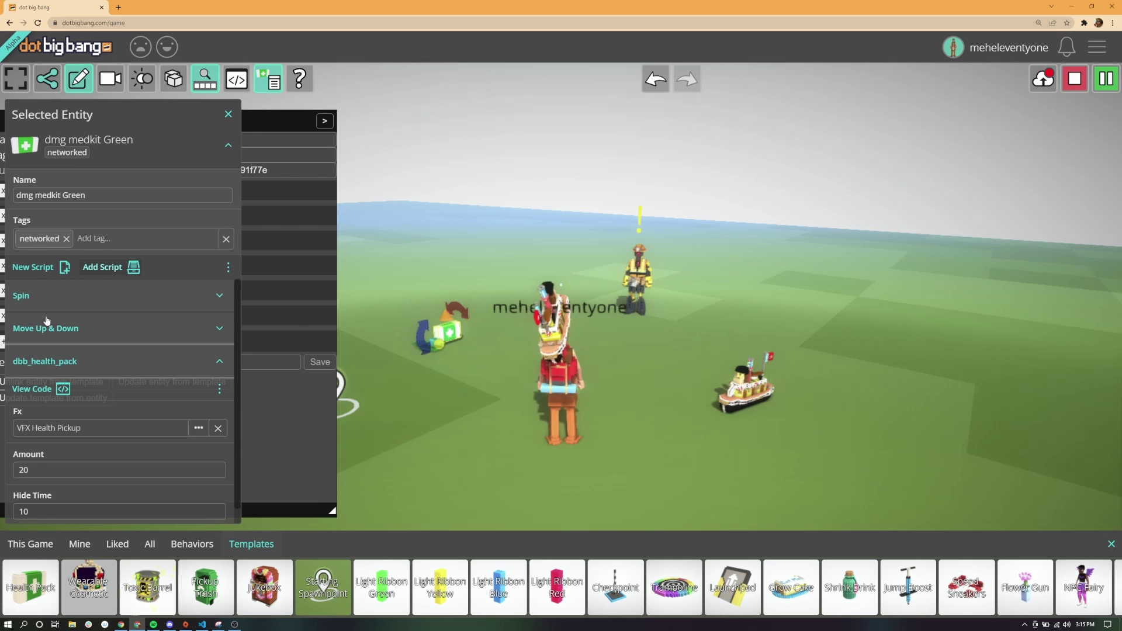
scroll(111, 324, down, 1)
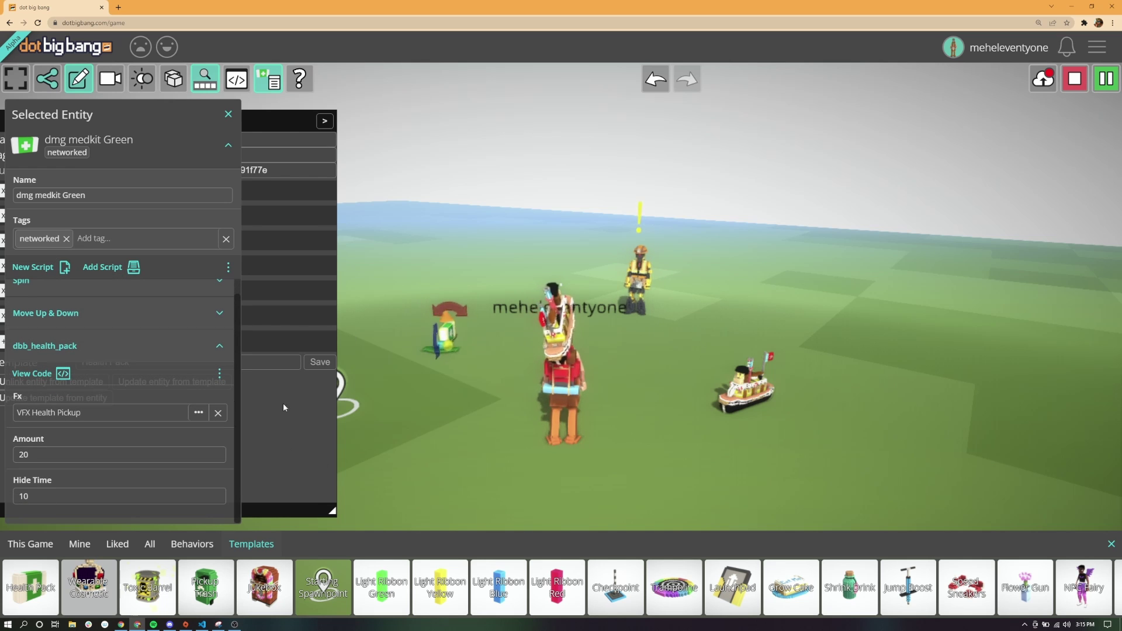
- Move the Entity Properties window out of the way and delete the placed medkit and the spawned hat
drag(279, 124, 363, 129)
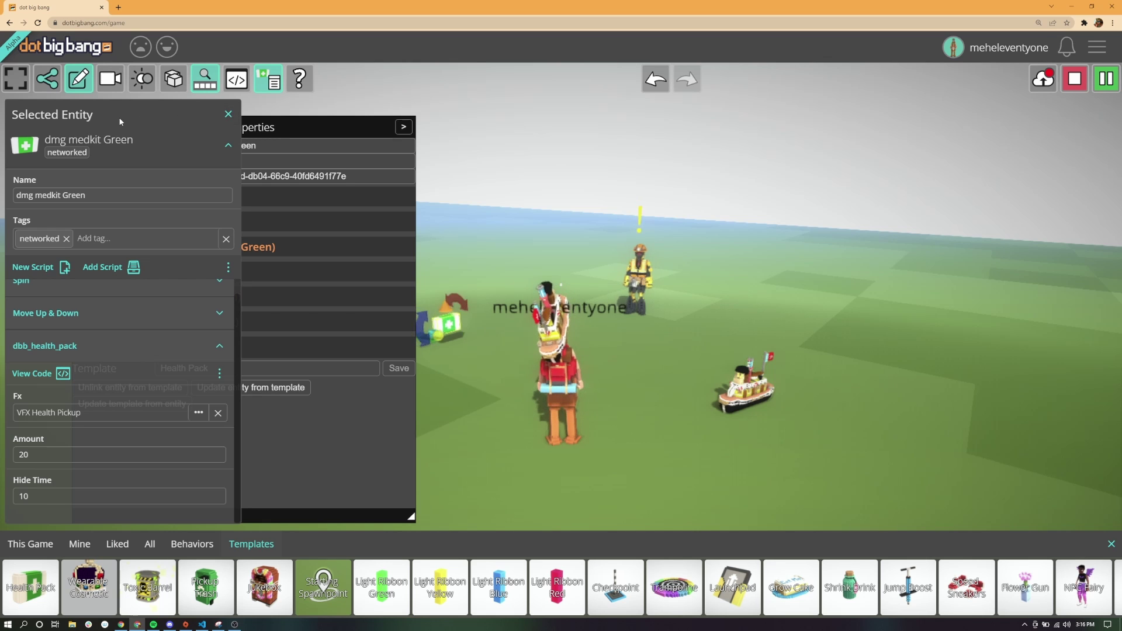
drag(310, 128, 416, 128)
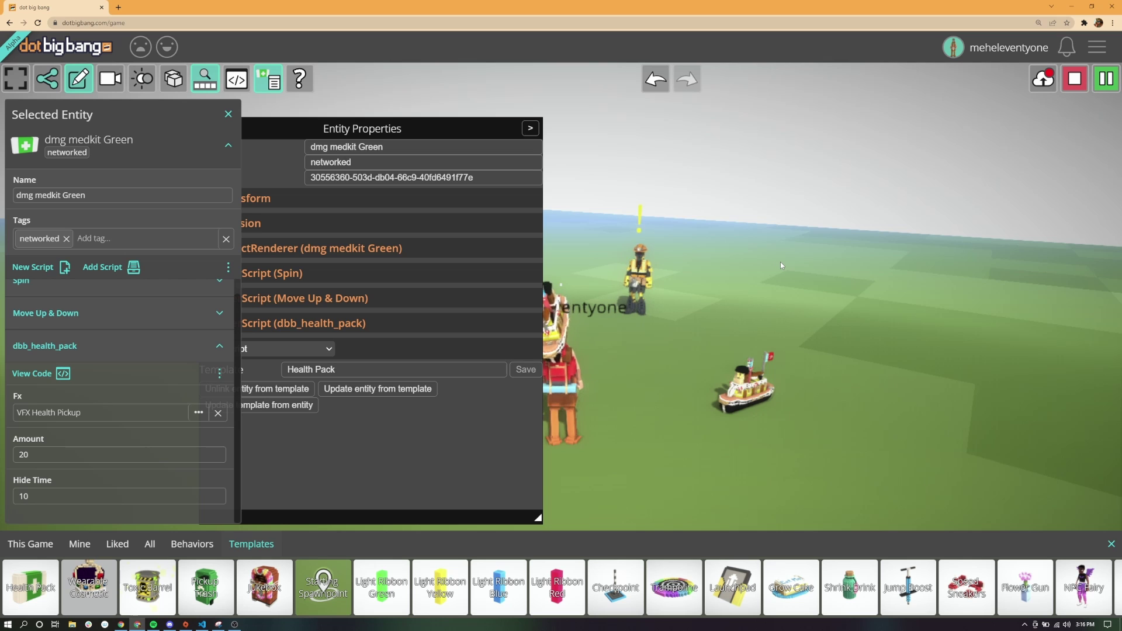
drag(430, 126, 475, 398)
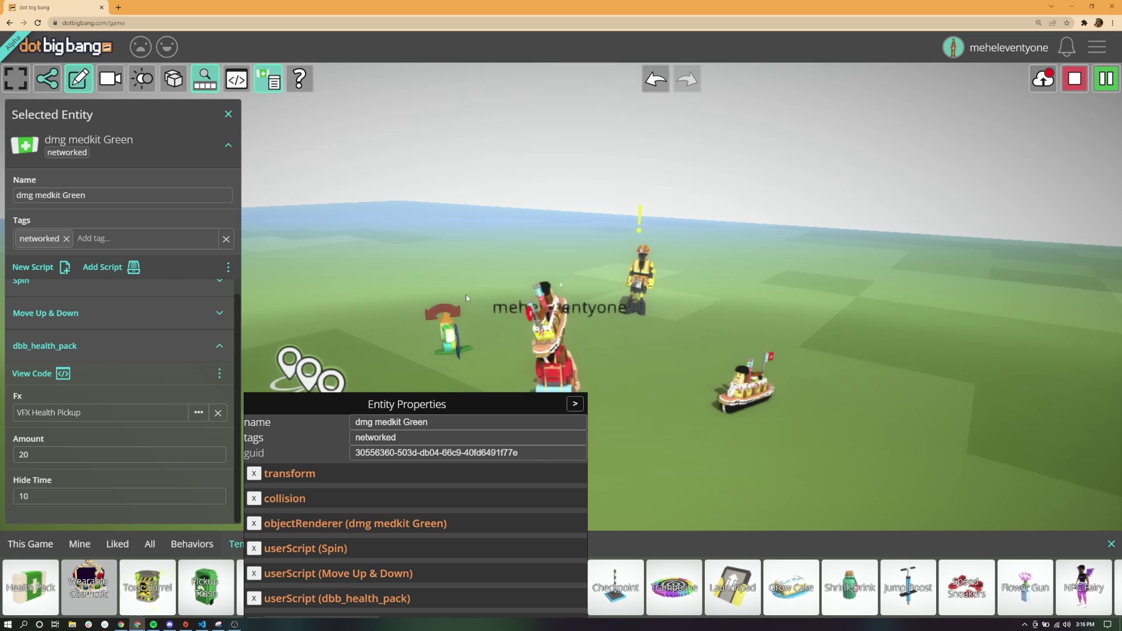
key(Delete)
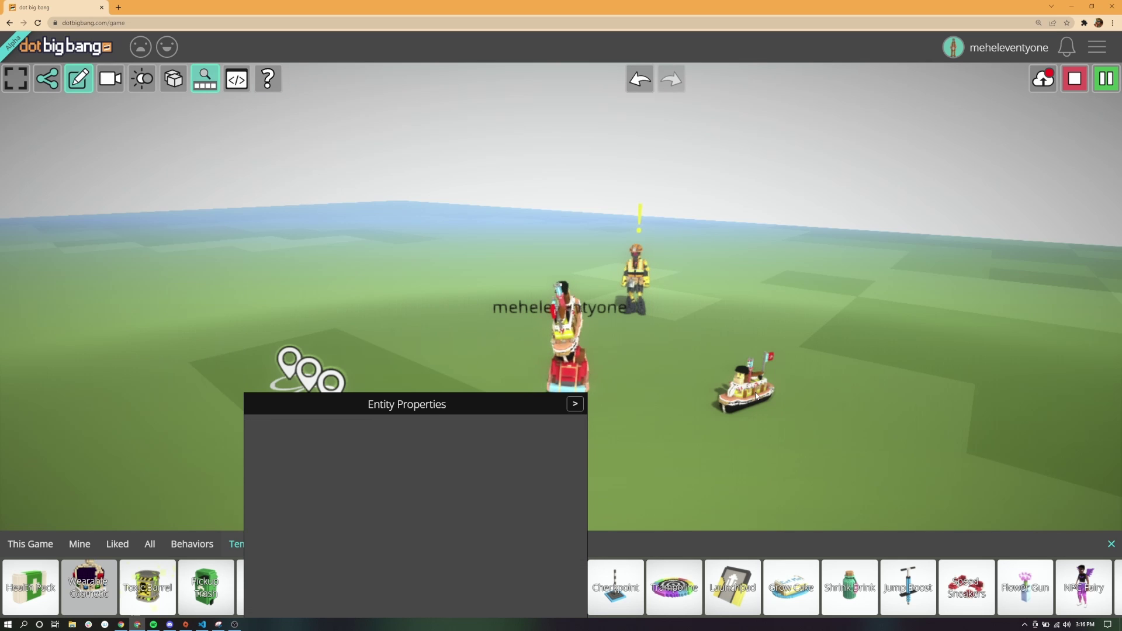
click(751, 402)
key(Delete)
- Set the Template property of RedCube's officehours_spawning script to Firework White and reset the game to spawn it
drag(535, 404, 397, 116)
click(745, 400)
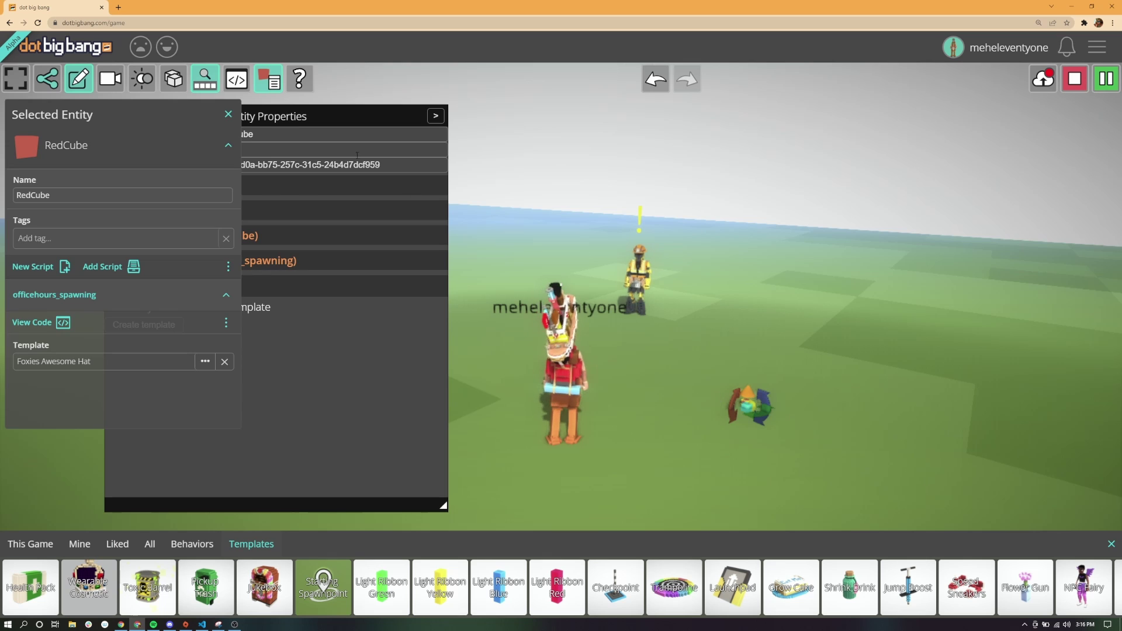
click(68, 363)
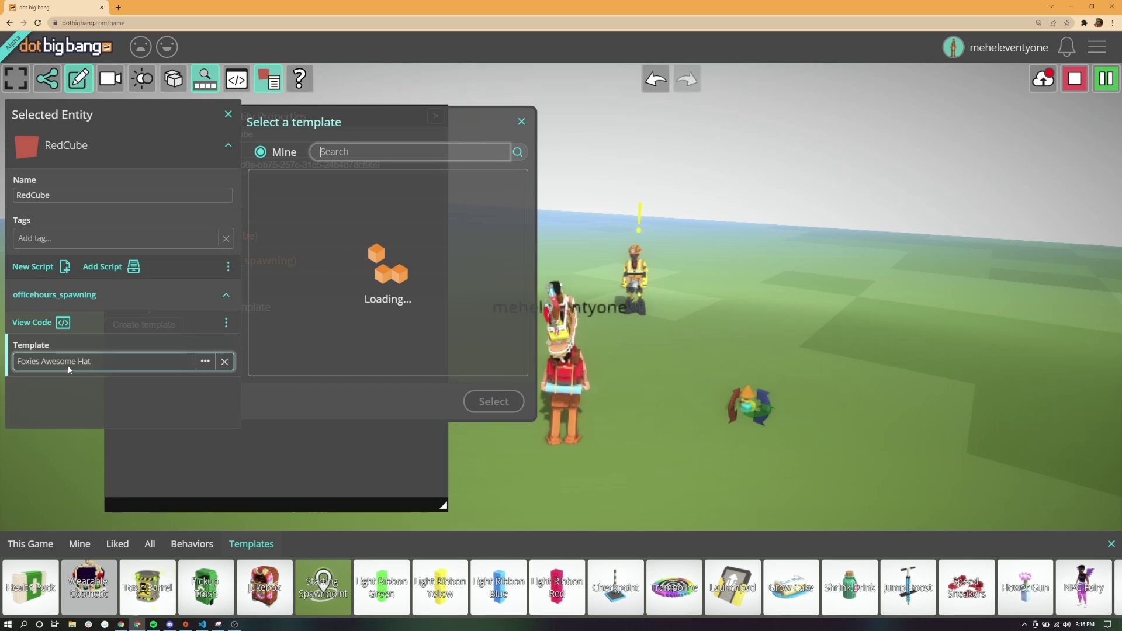
text(firew)
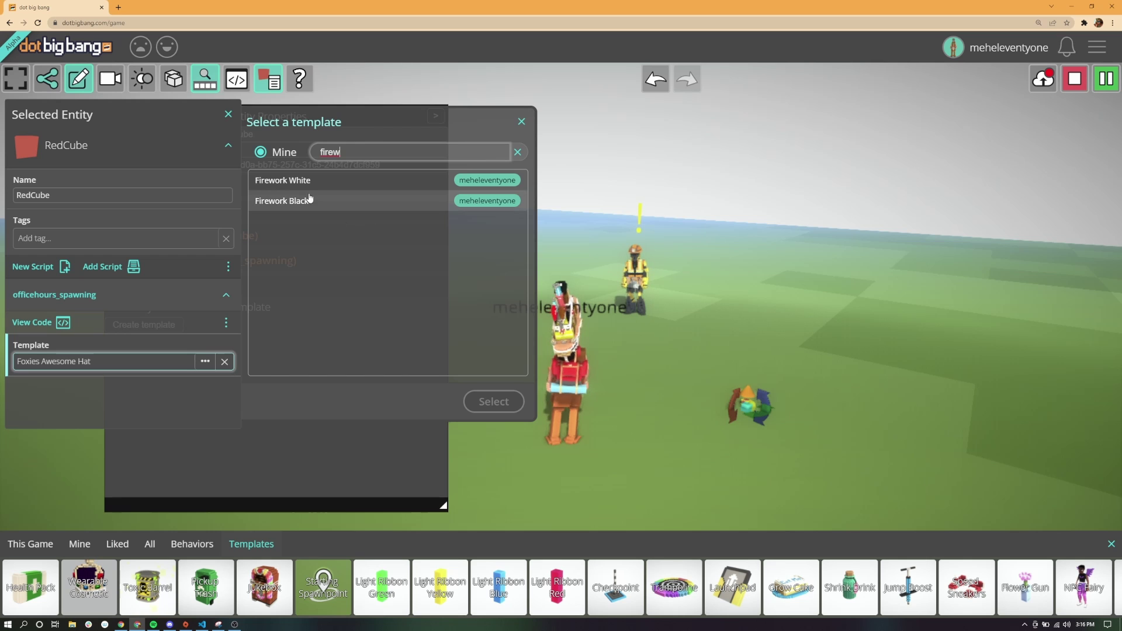
click(316, 183)
click(507, 402)
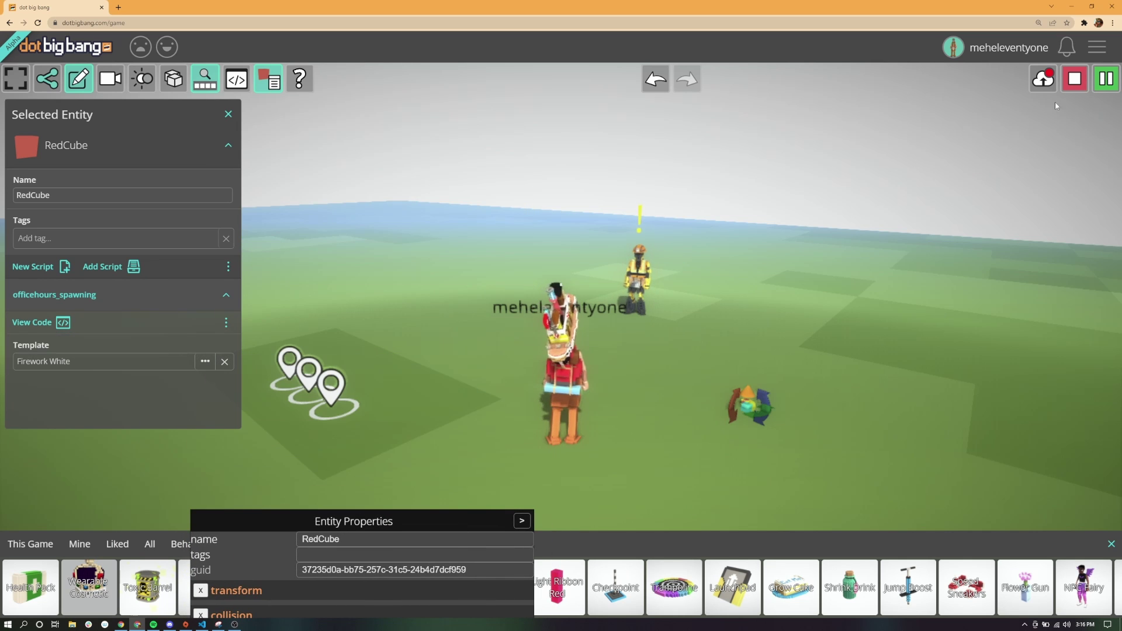
click(1075, 79)
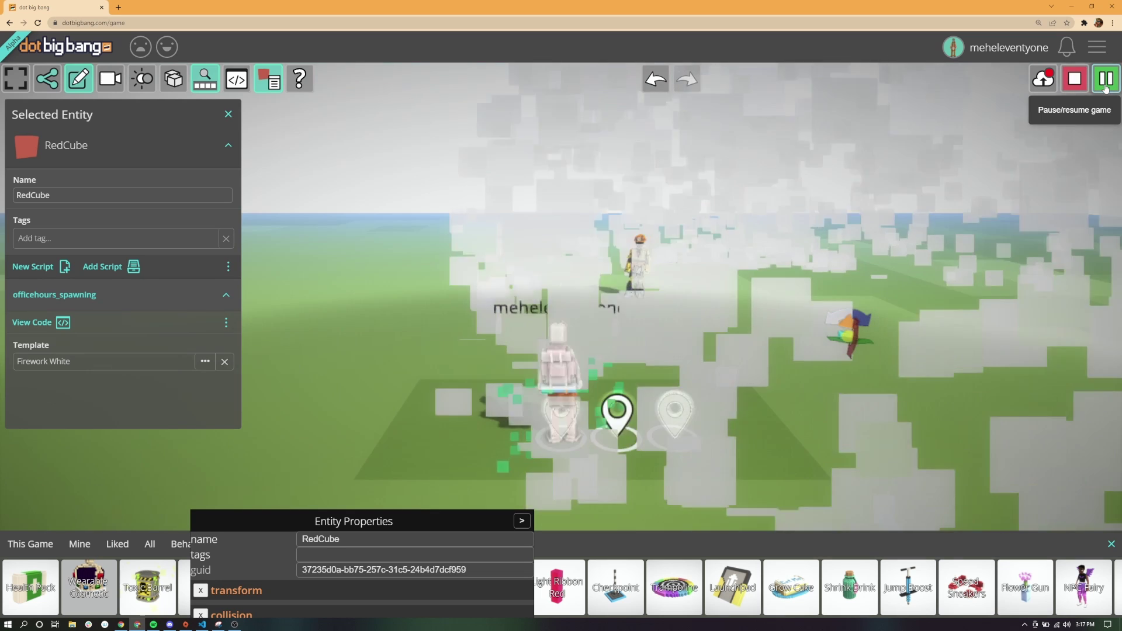
- Stop the game, raise RedCube high above the ground and deselect it
click(1076, 81)
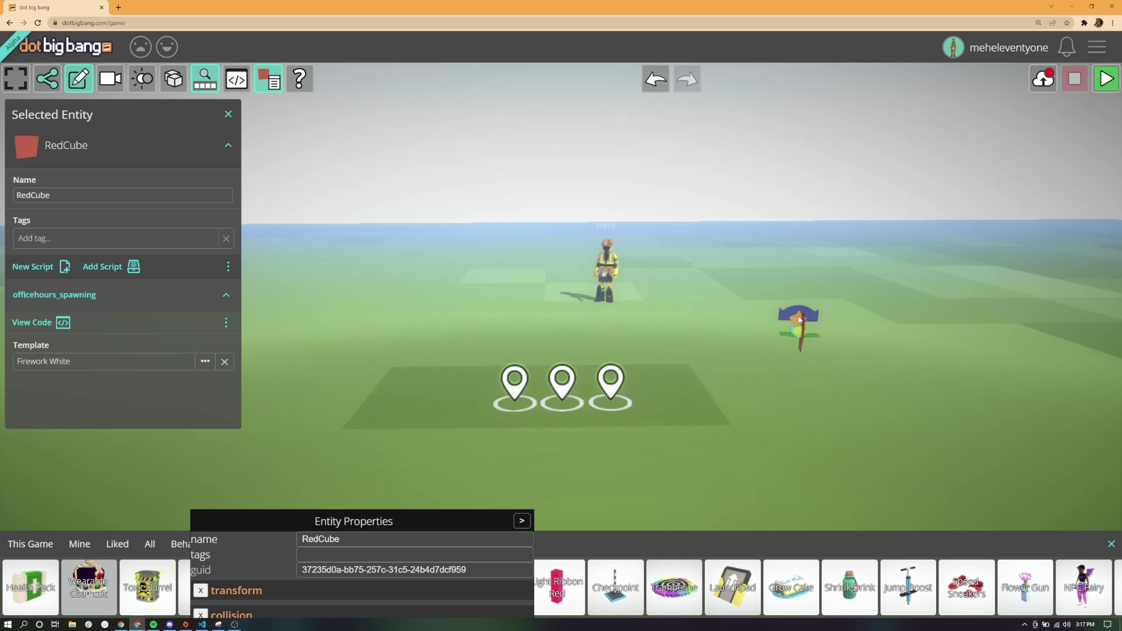
click(751, 176)
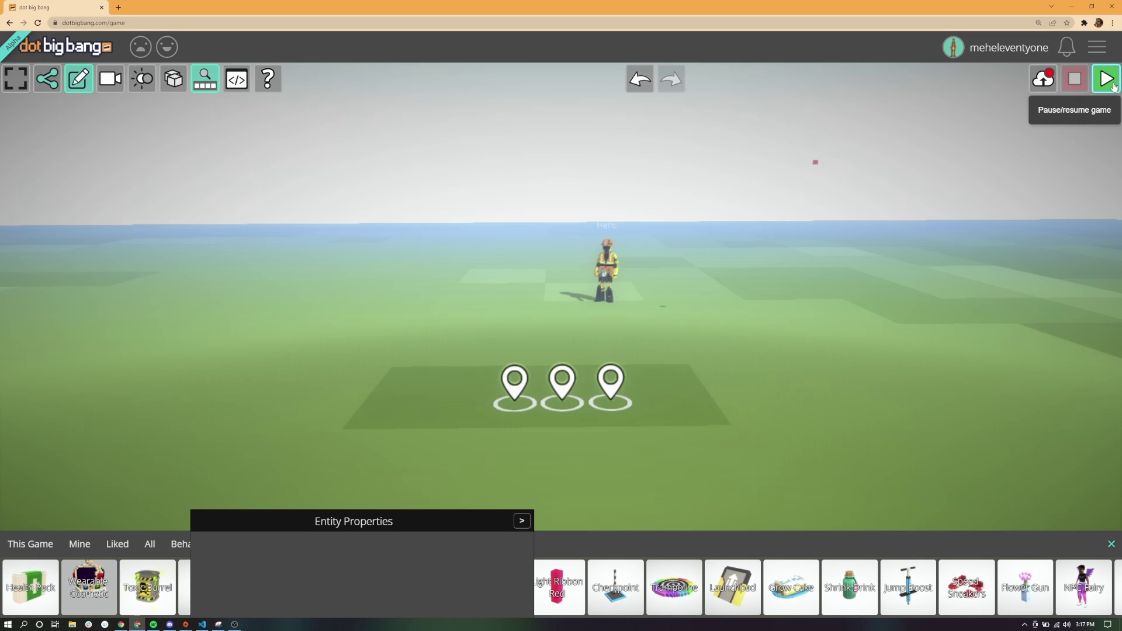
- Run the game briefly to watch the spawn from the raised cube, and stop it
click(1114, 86)
click(1076, 80)
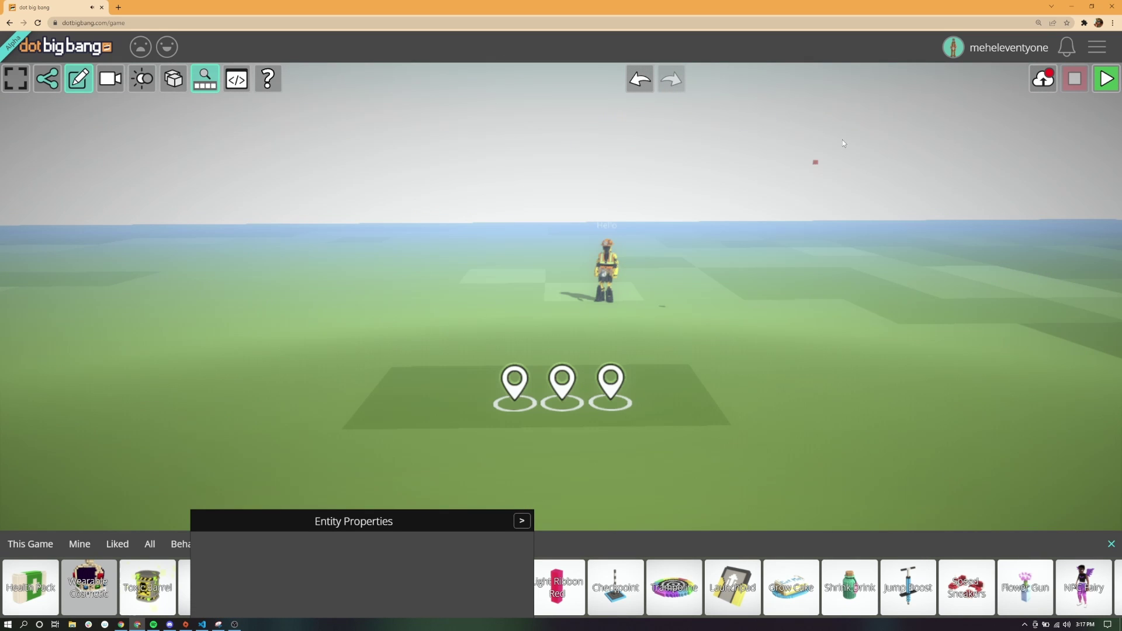
- Select RedCube, bring the Entity Properties window fully into view and expand its officehours_spawning script component
click(816, 164)
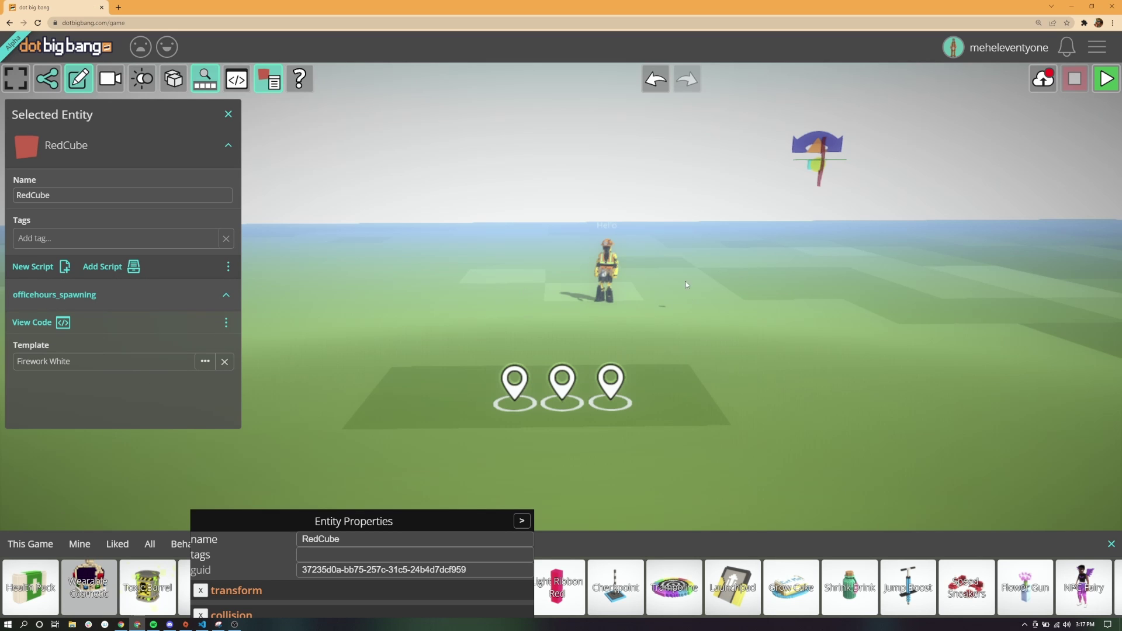
drag(548, 395, 493, 116)
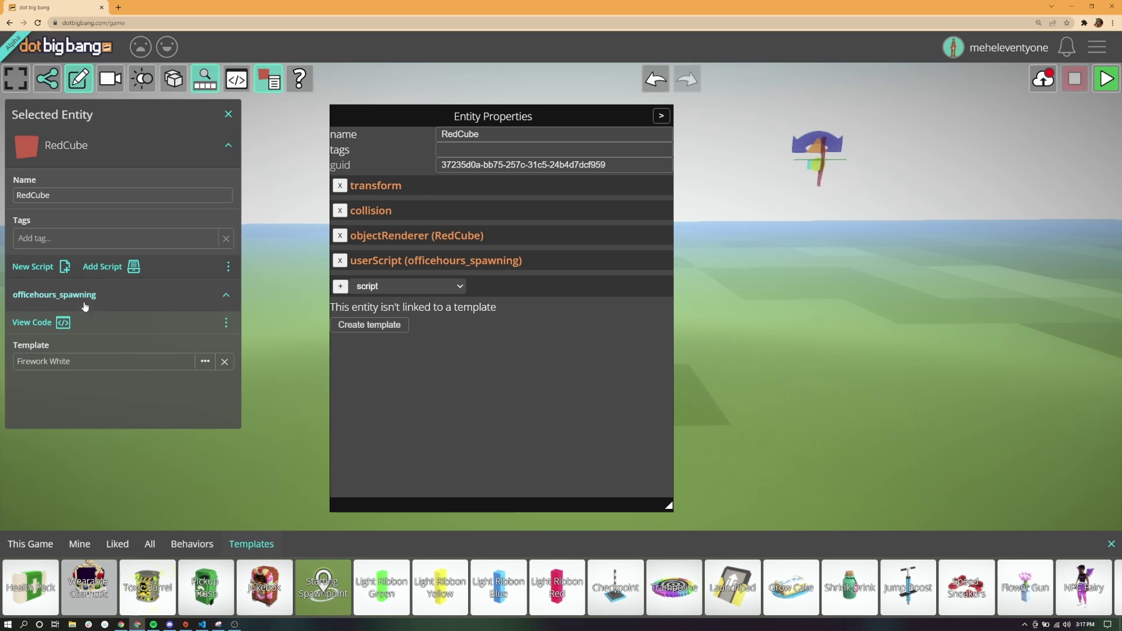
click(447, 264)
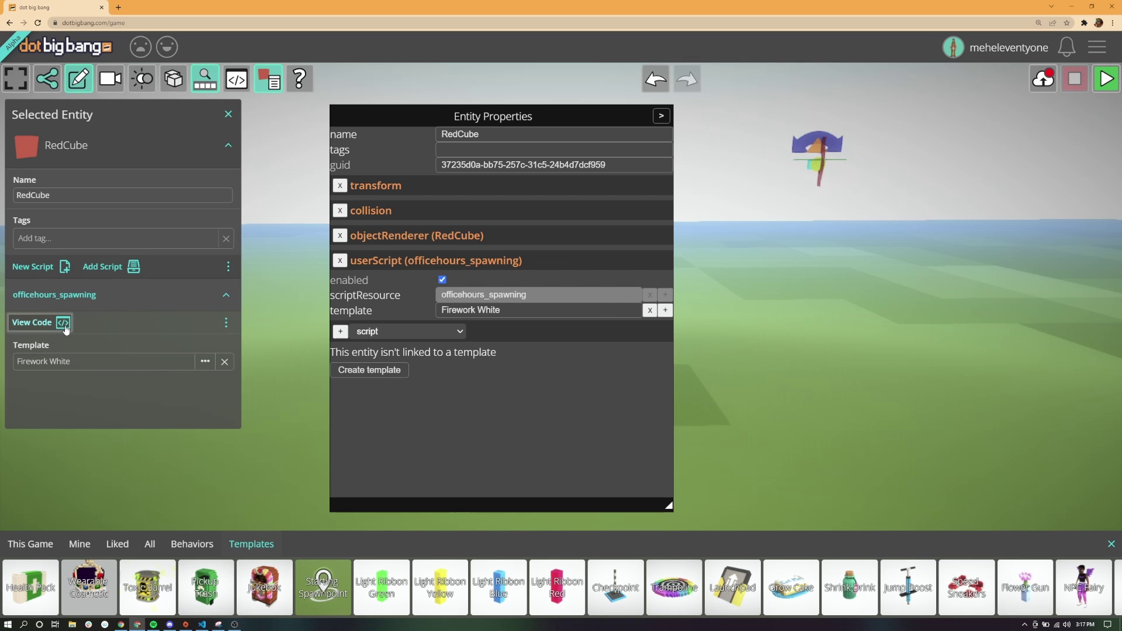
- Open the officehours_spawning code and add a delay property with value 3 below the template property
click(32, 323)
click(410, 332)
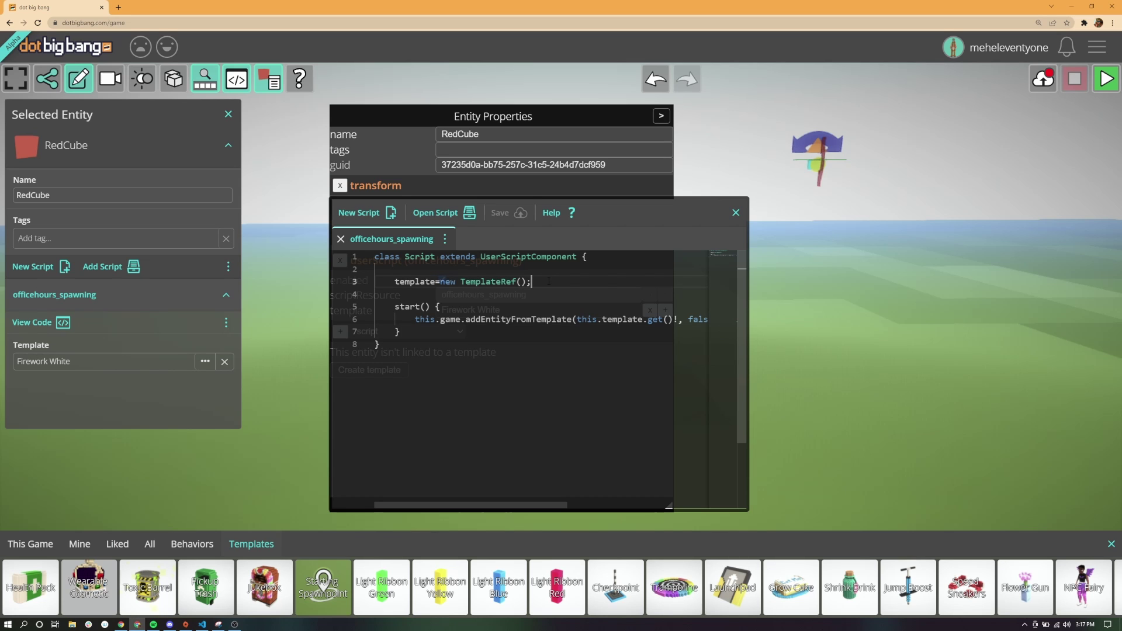
key(Return)
text(dl)
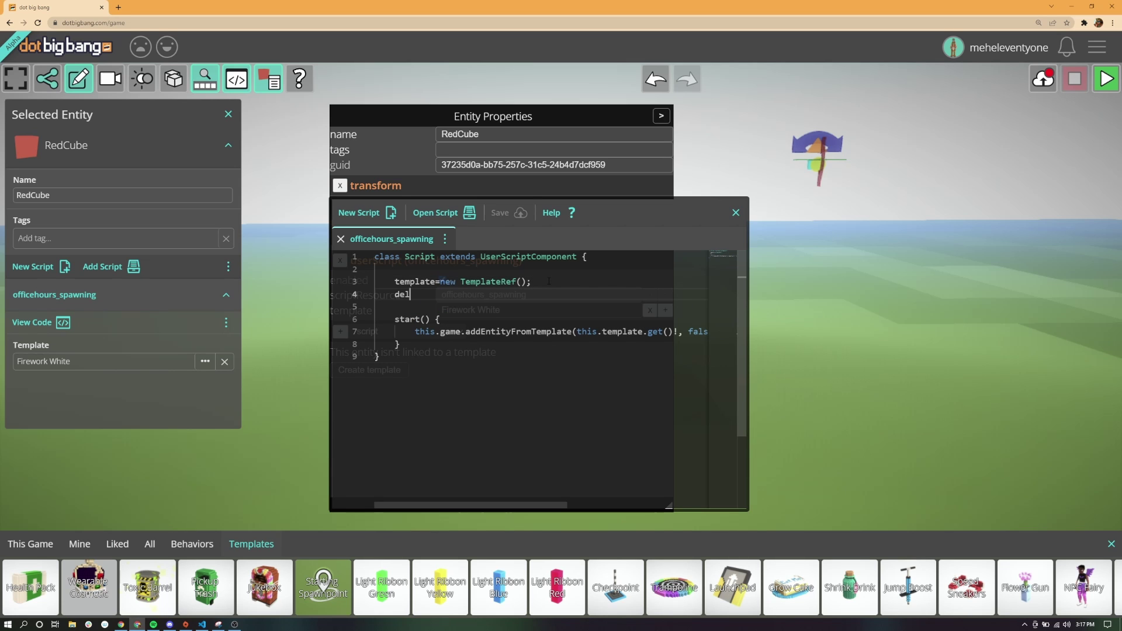
text(lay )
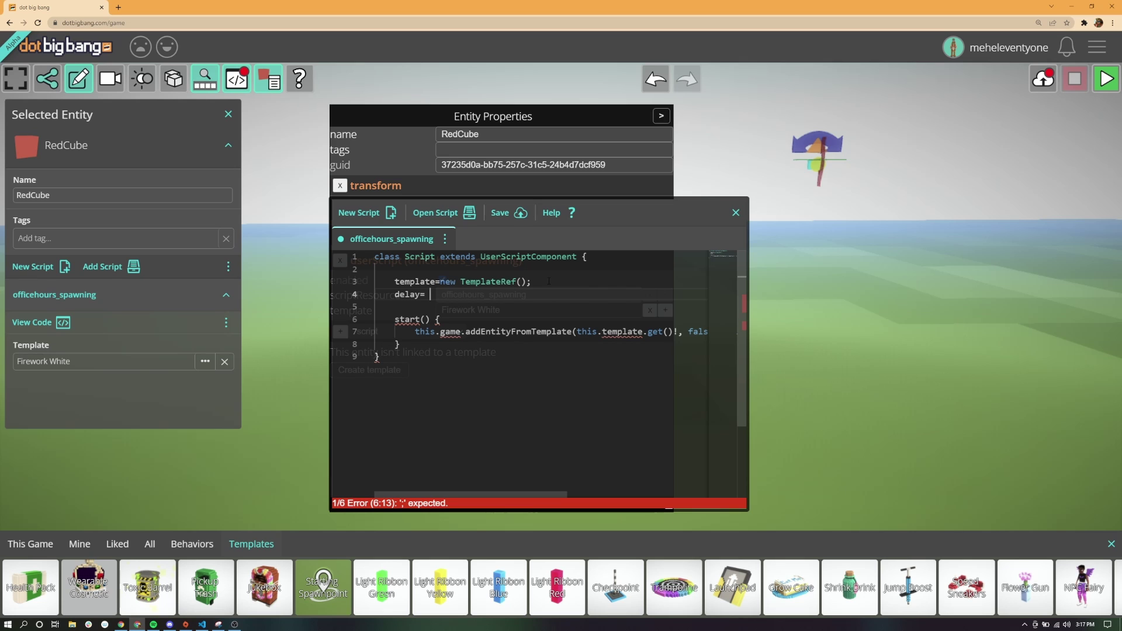
text(3;)
key(Return)
key(Return)
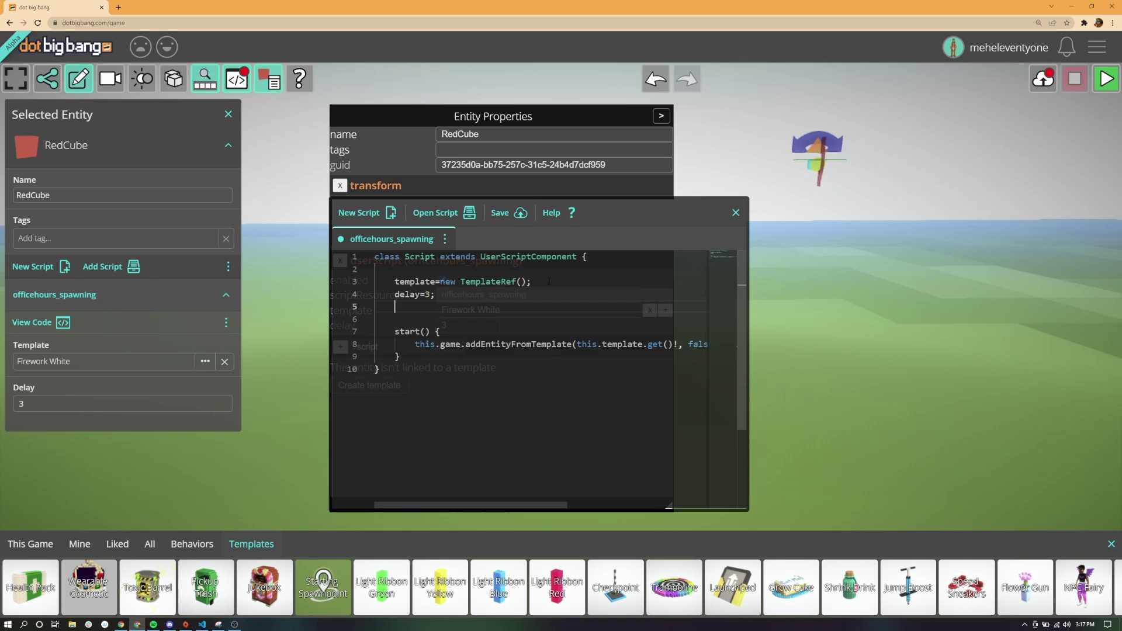
- Declare a private _nextSpawnTime property set to 0 above start() and widen the script editor to show full code lines
text(th)
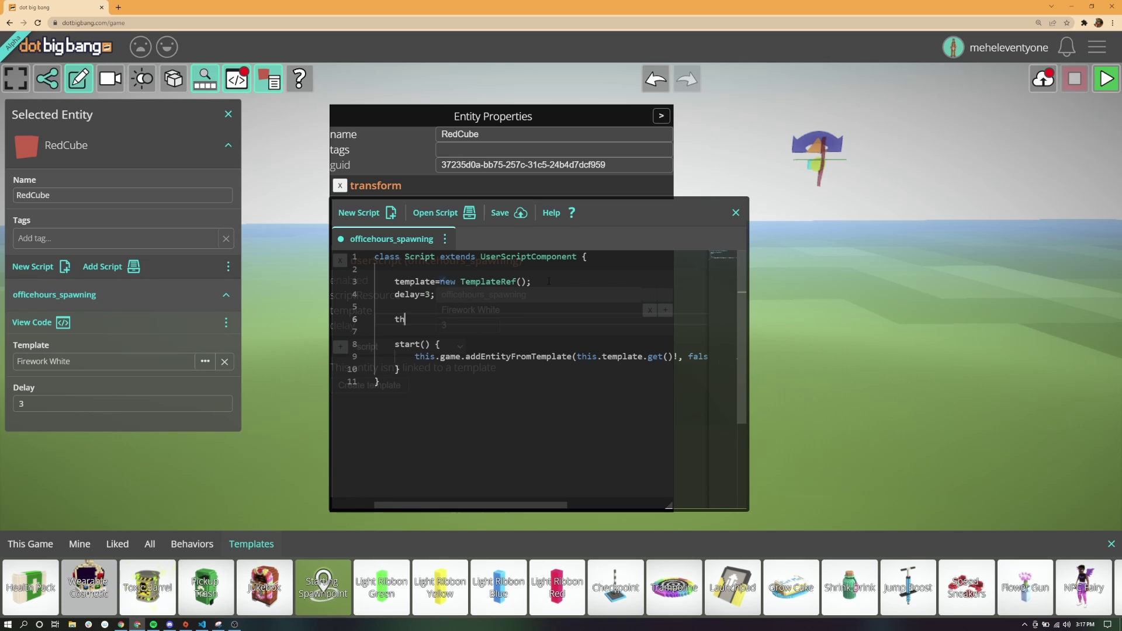
text(uiprivate _nextSpawnTime =)
drag(748, 511, 1046, 531)
- Add an empty tick() method below start() in the script
key(Return)
key(Return)
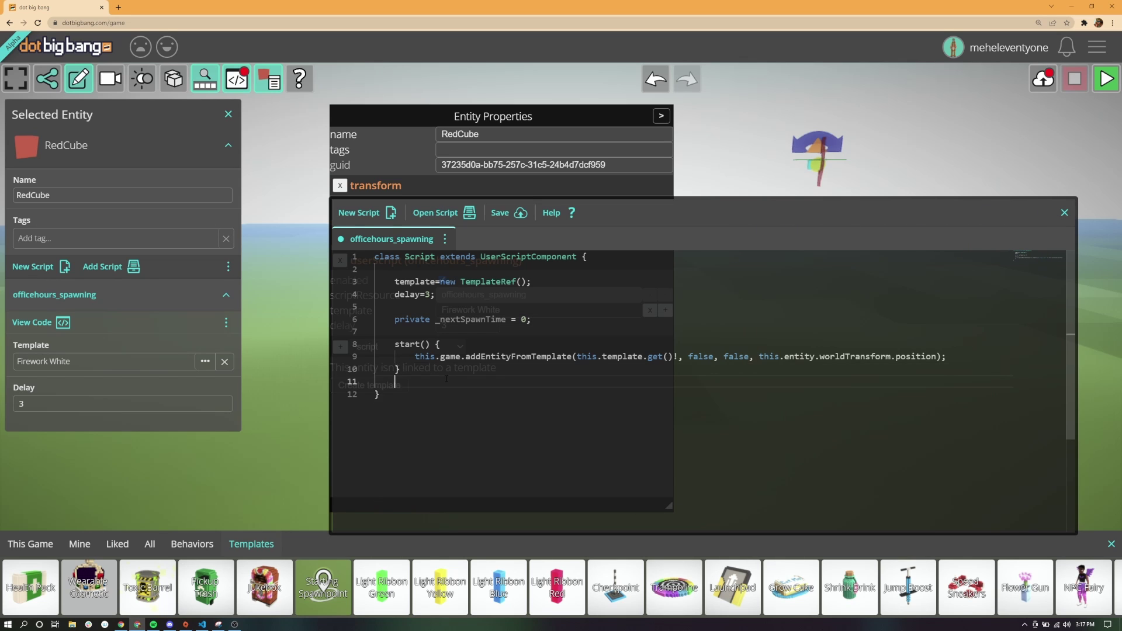
text(tick() {)
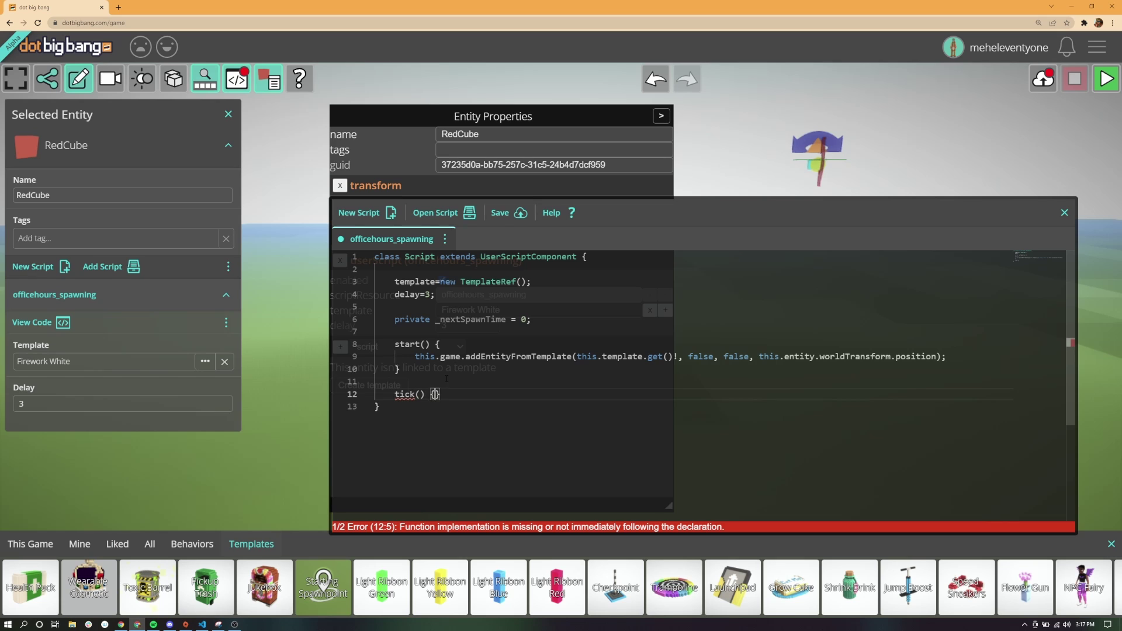
key(Return)
- Add a spawnTheThing() method below tick() and move the addEntityFromTemplate call from start() into it
click(423, 421)
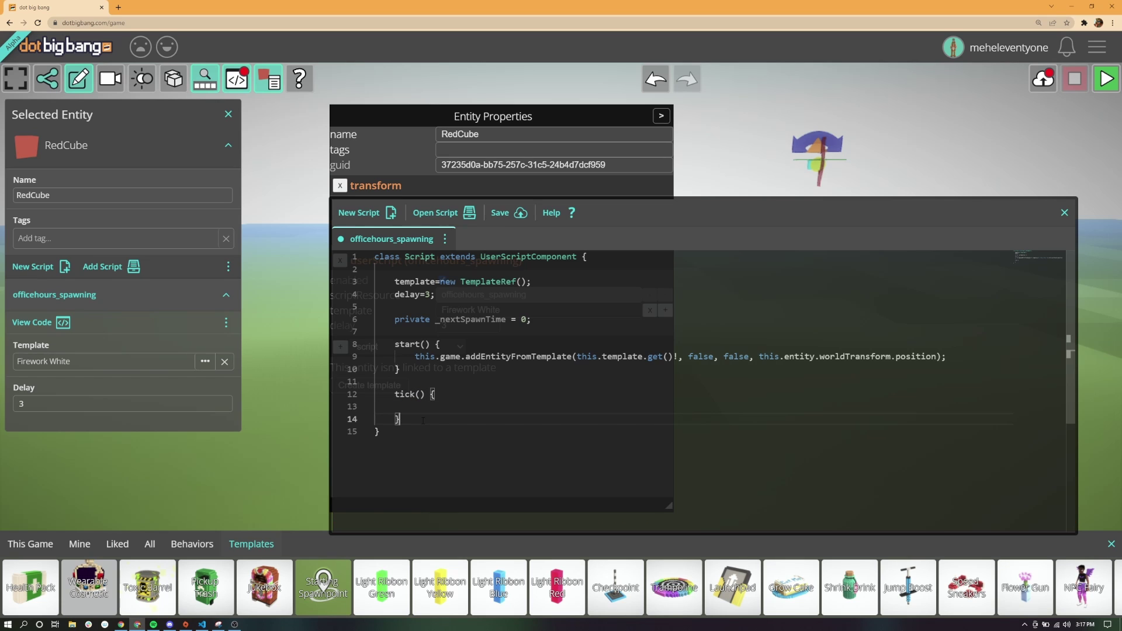
key(Return)
key(Return)
text(spaw)
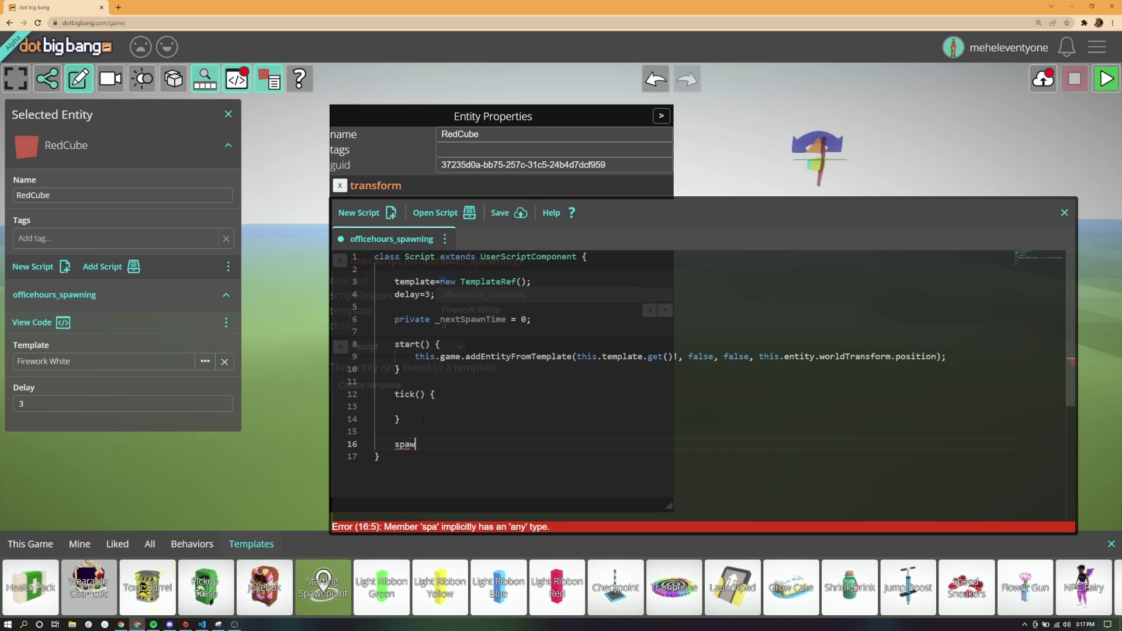
text(nTheThing() {)
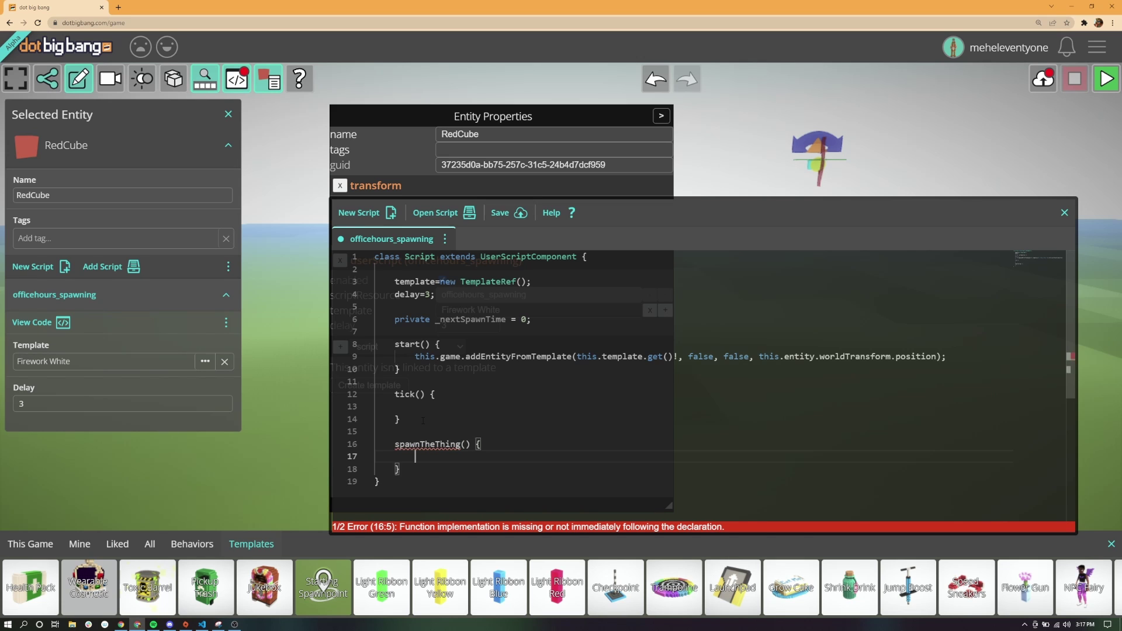
key(Return)
drag(947, 357, 415, 357)
key(ctrl+x)
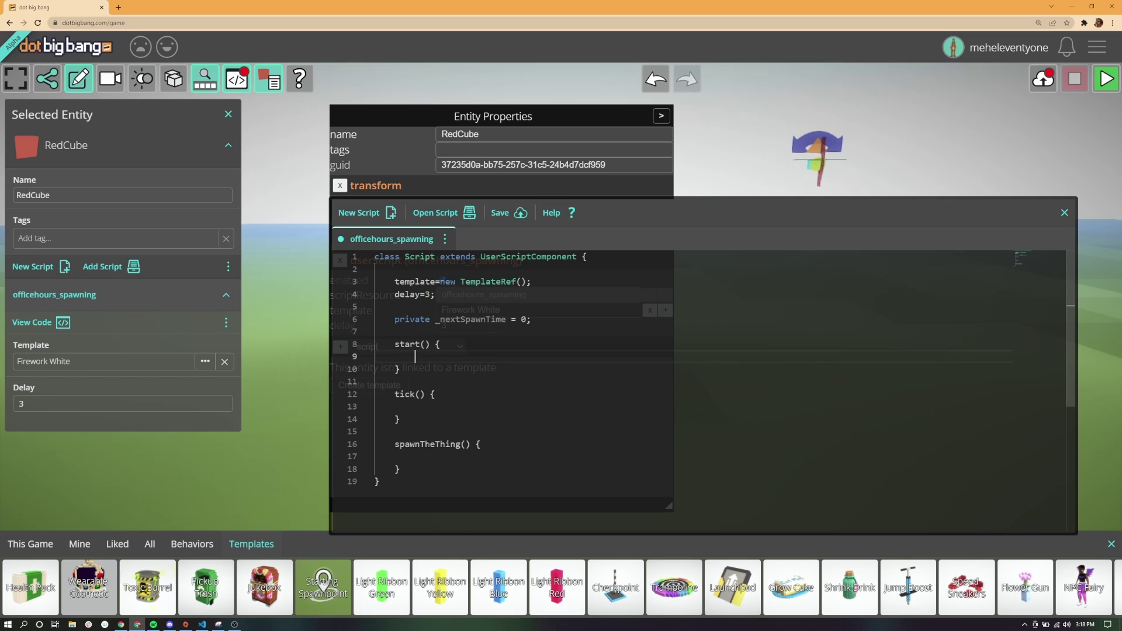
key(ctrl+v)
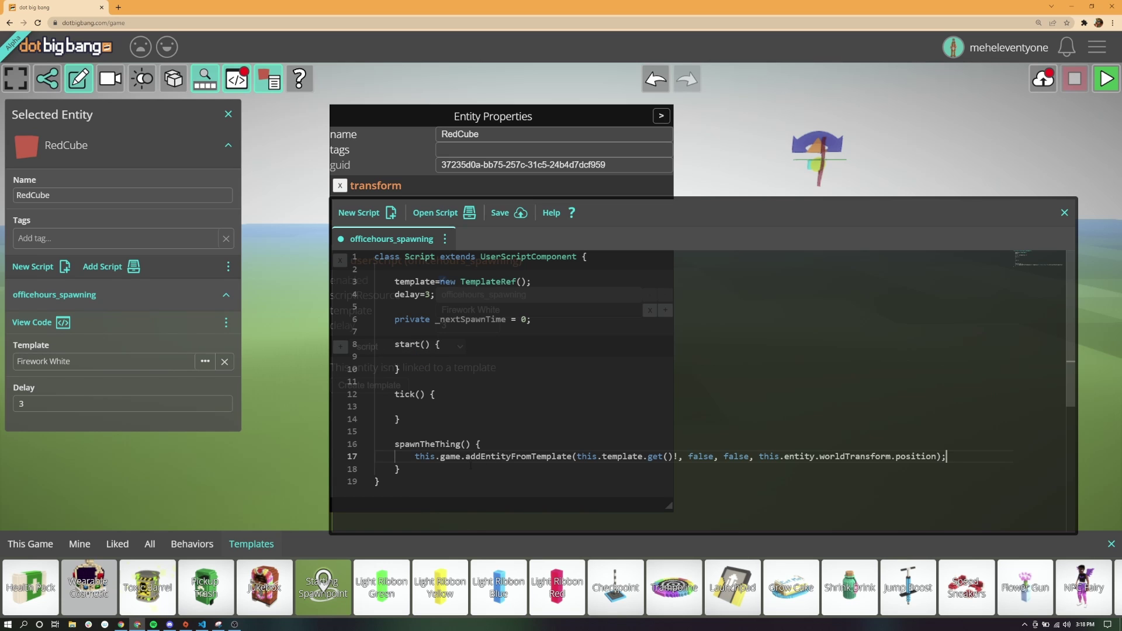
- In start(), set this._nextSpawnTime to this.game.frameTime + this.delay
click(463, 362)
text(this._)
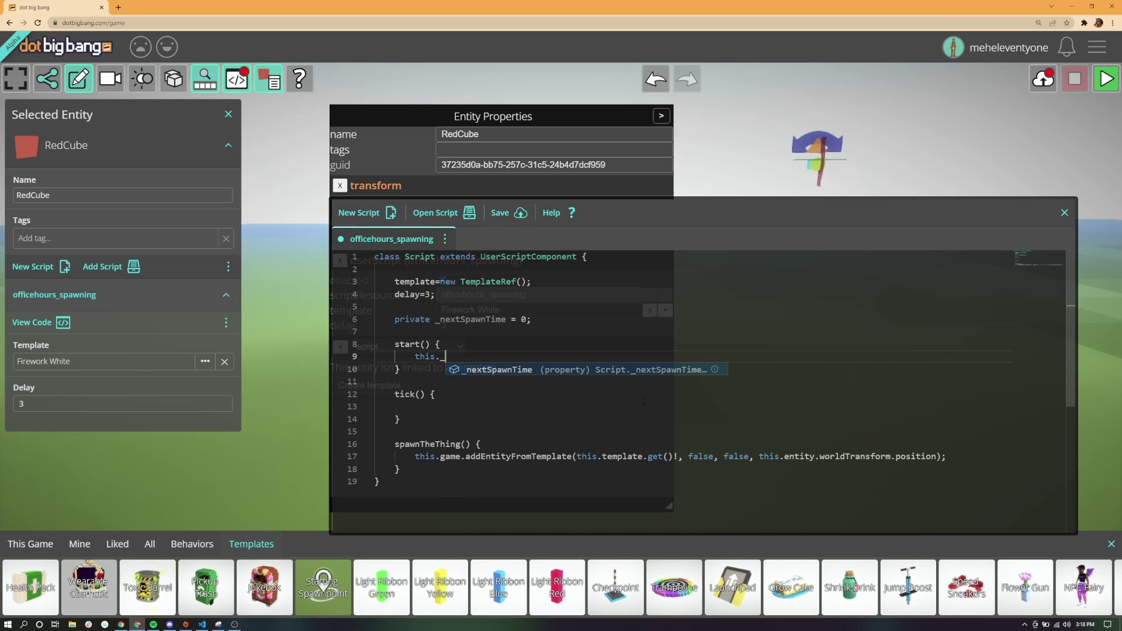
text(nextSpawnTime = thi)
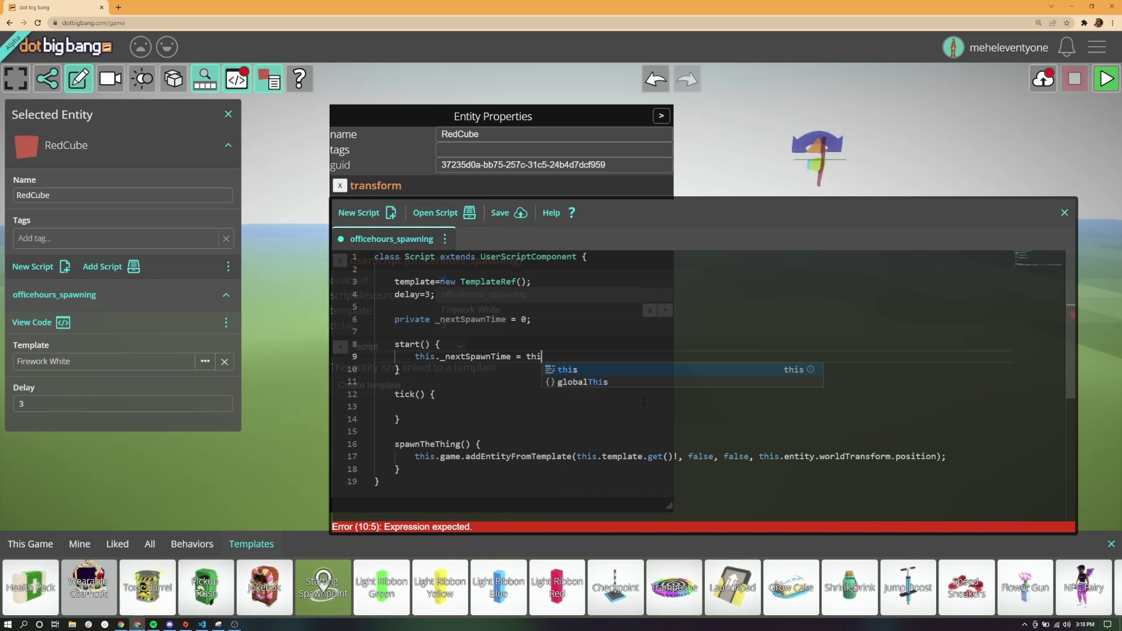
text(s.game.)
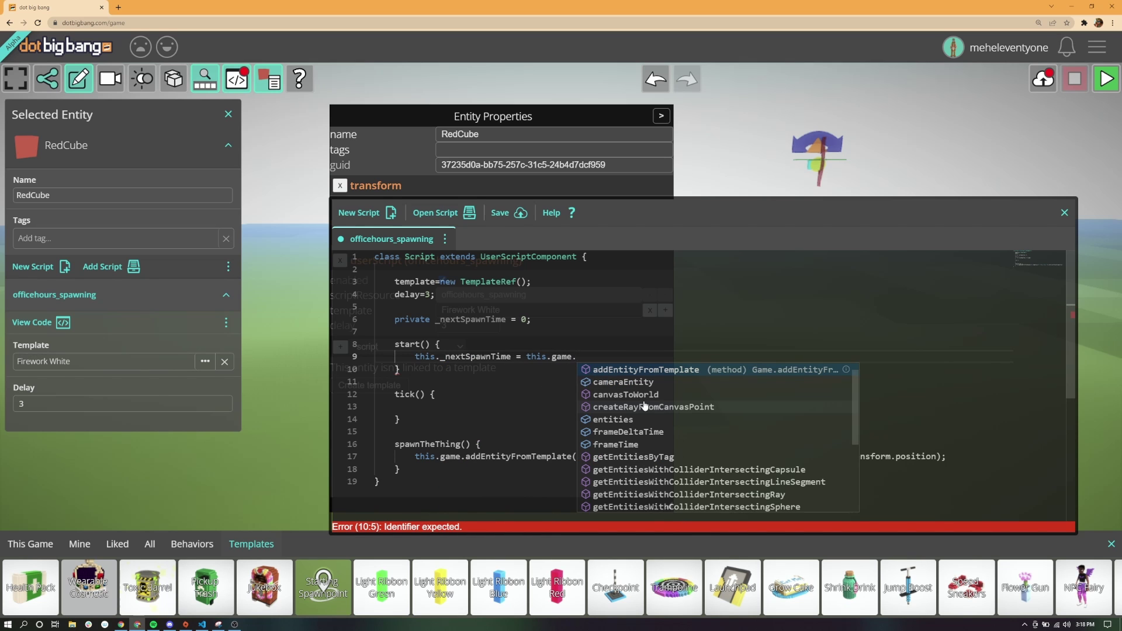
text(frameTime)
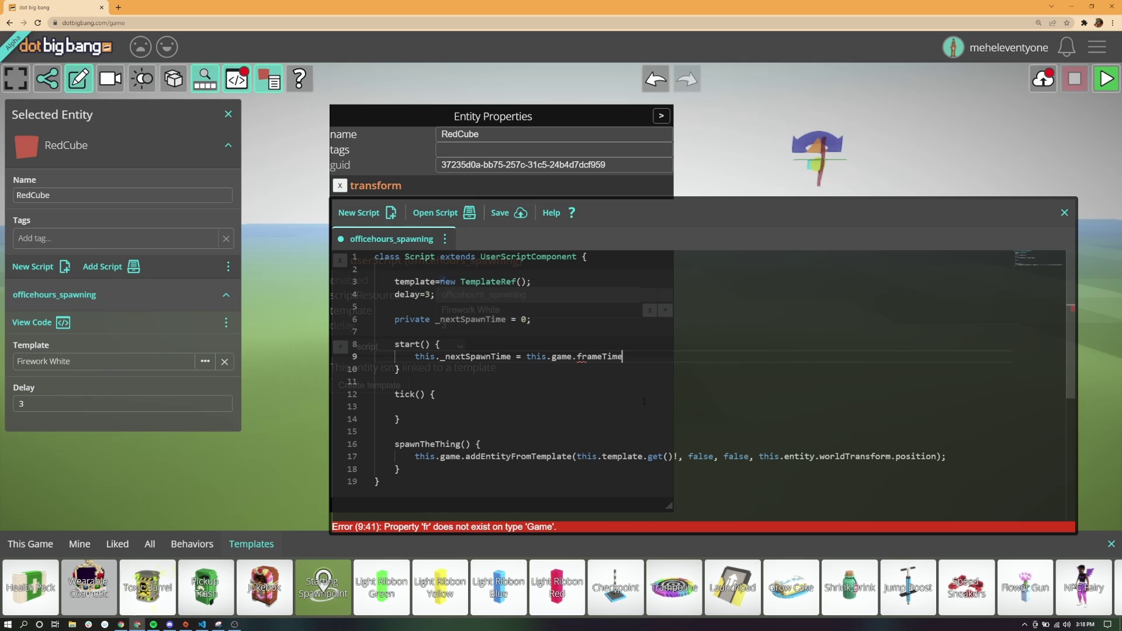
text( + this.)
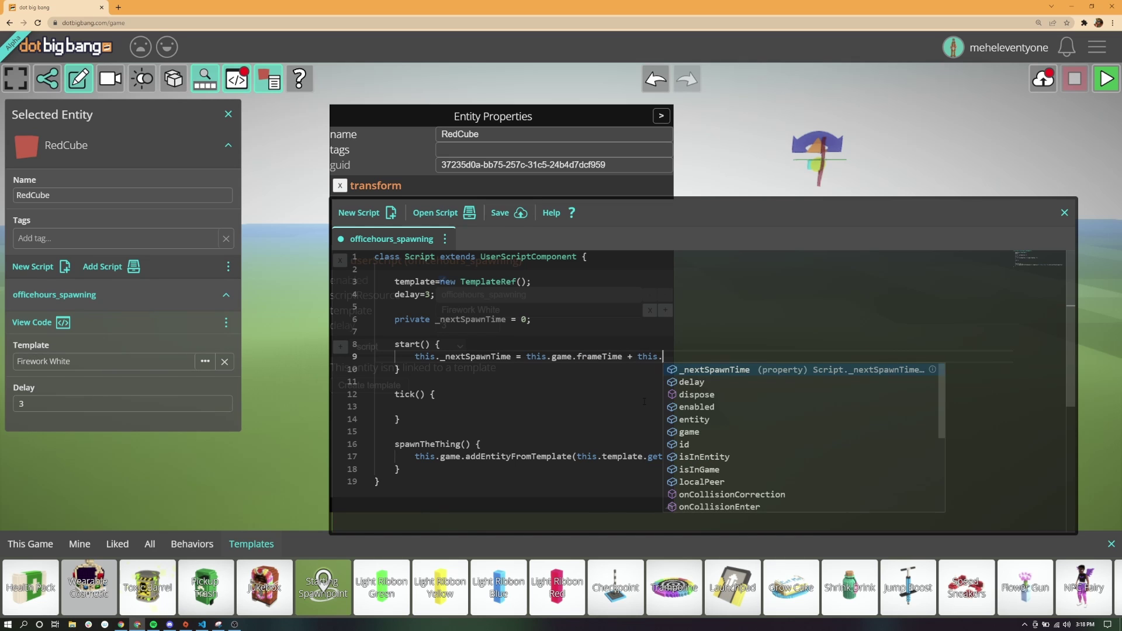
text(delay;)
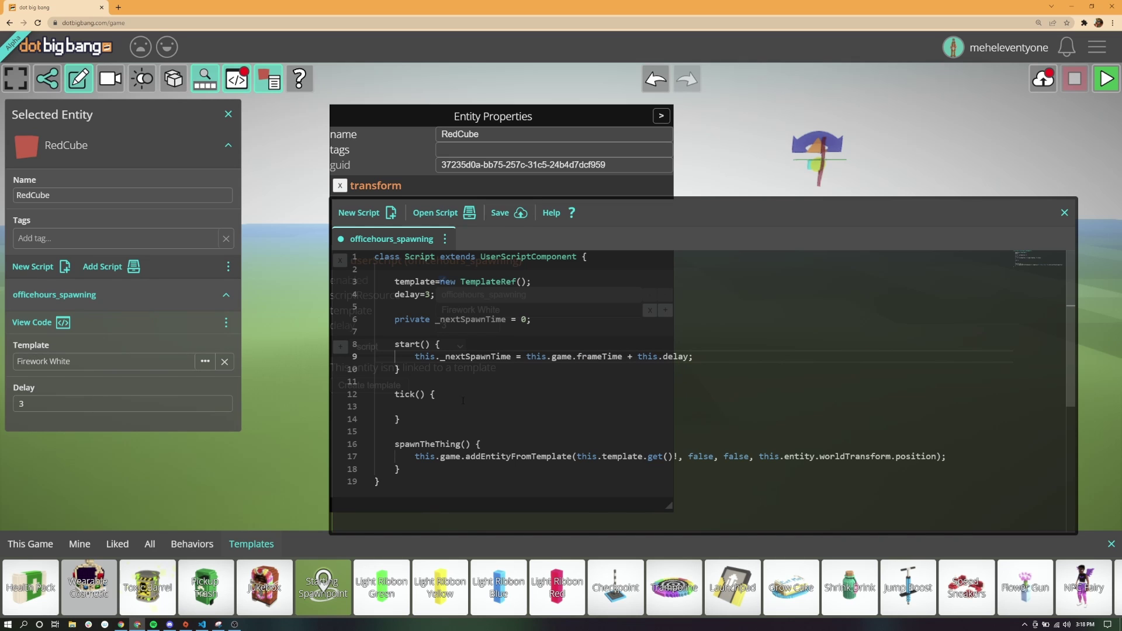
- In tick(), add an if block with the condition this._nextSpawnTime > 0 && this._nextSpawnTime < this.game.frameTime
click(463, 403)
text(if (this._)
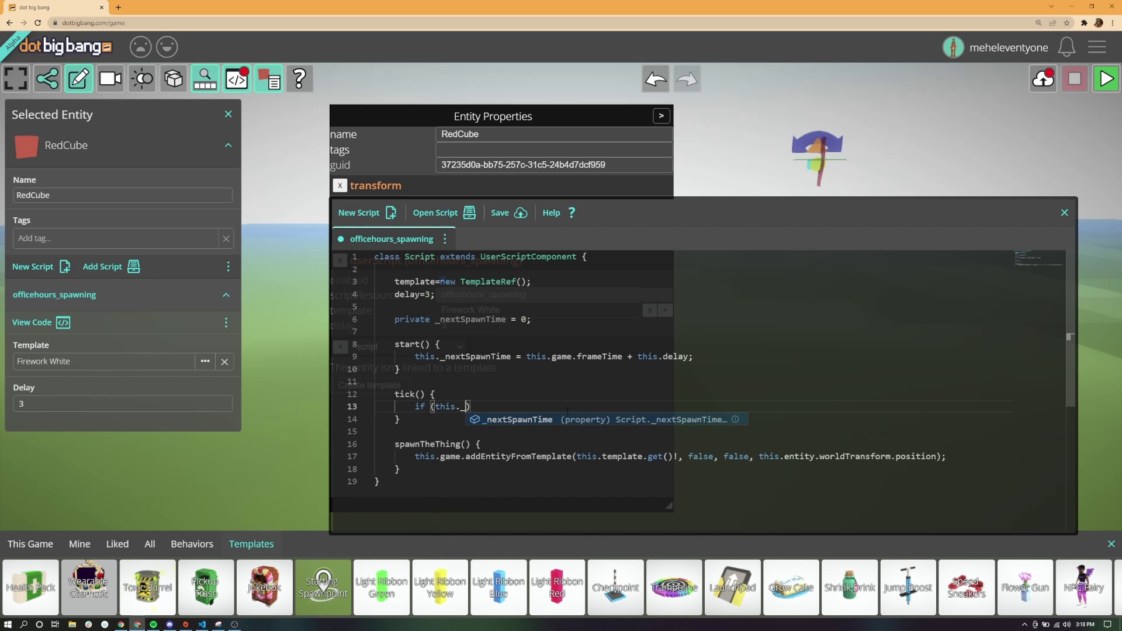
key(Tab)
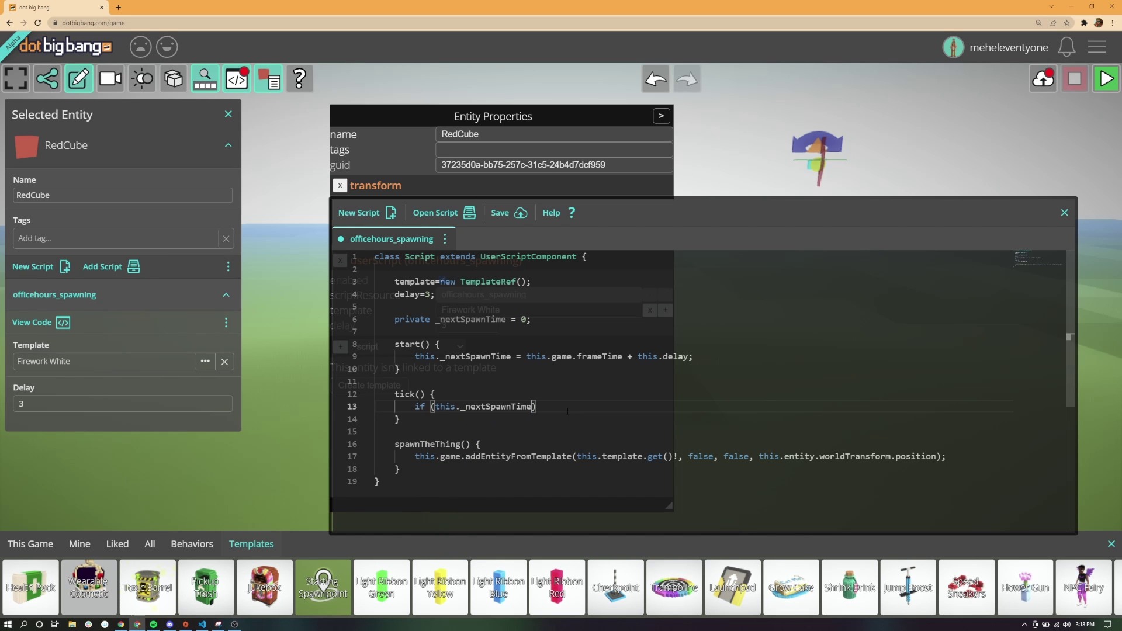
text(> 0 )
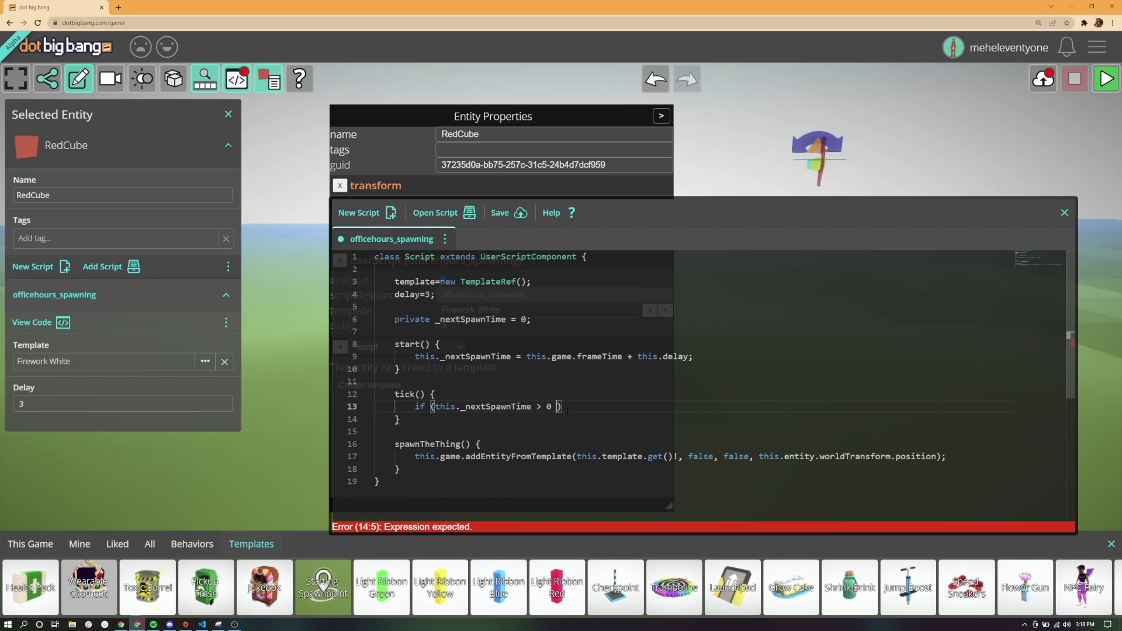
text(&& this._nextSpawnTime <)
text(this.game.f)
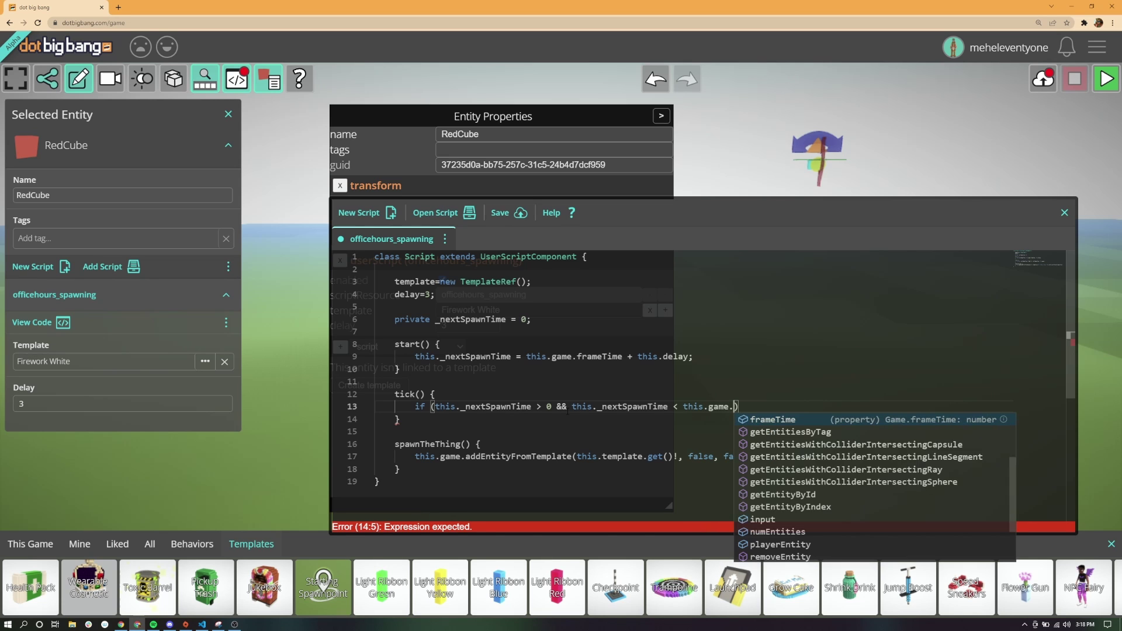
text(r)
key(Tab)
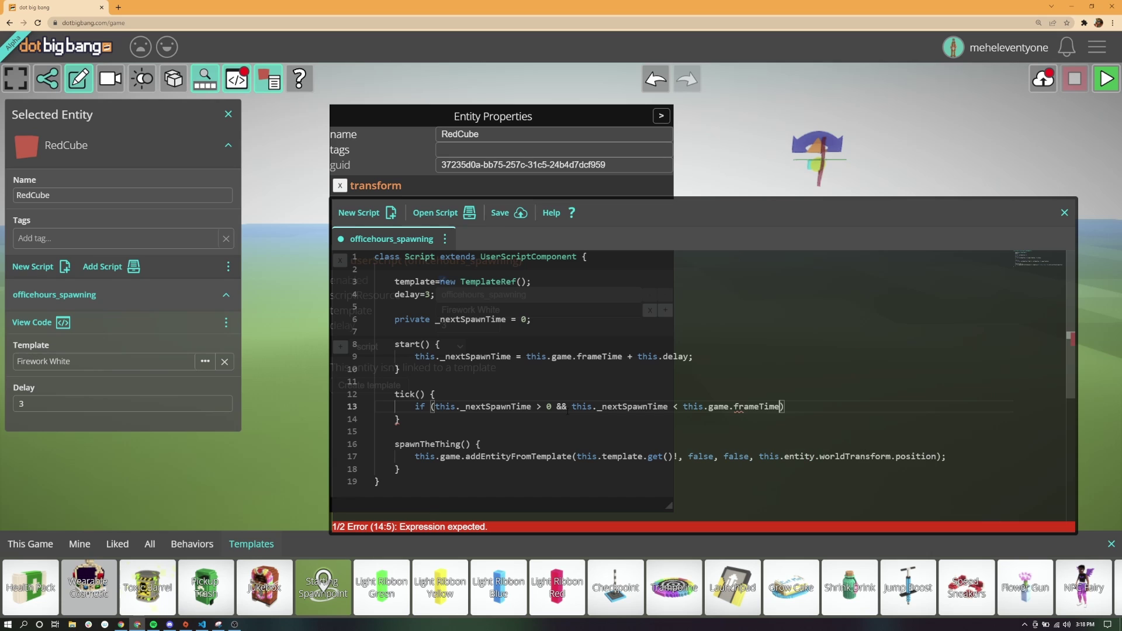
key(Right)
text({)
key(Return)
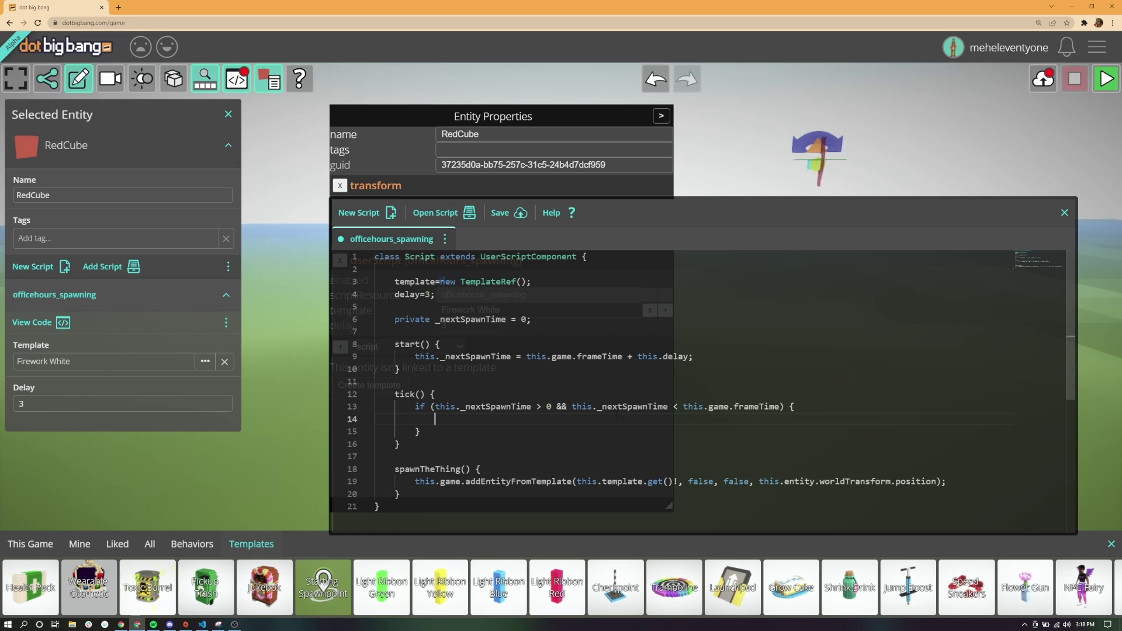
- Inside the if block, call this.spawnTheThing(), reset this._nextSpawnTime to this.game.frameTime + this.delay, and save the script
text(this.spawnTheThing();)
key(Return)
text(this._)
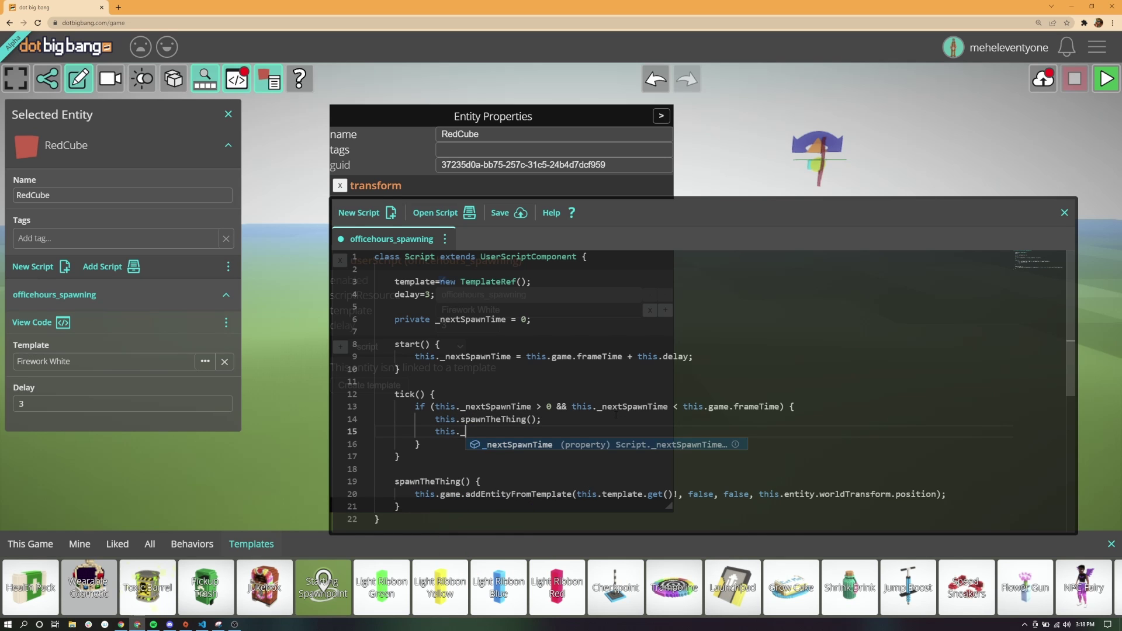
key(Tab)
text(= this.game)
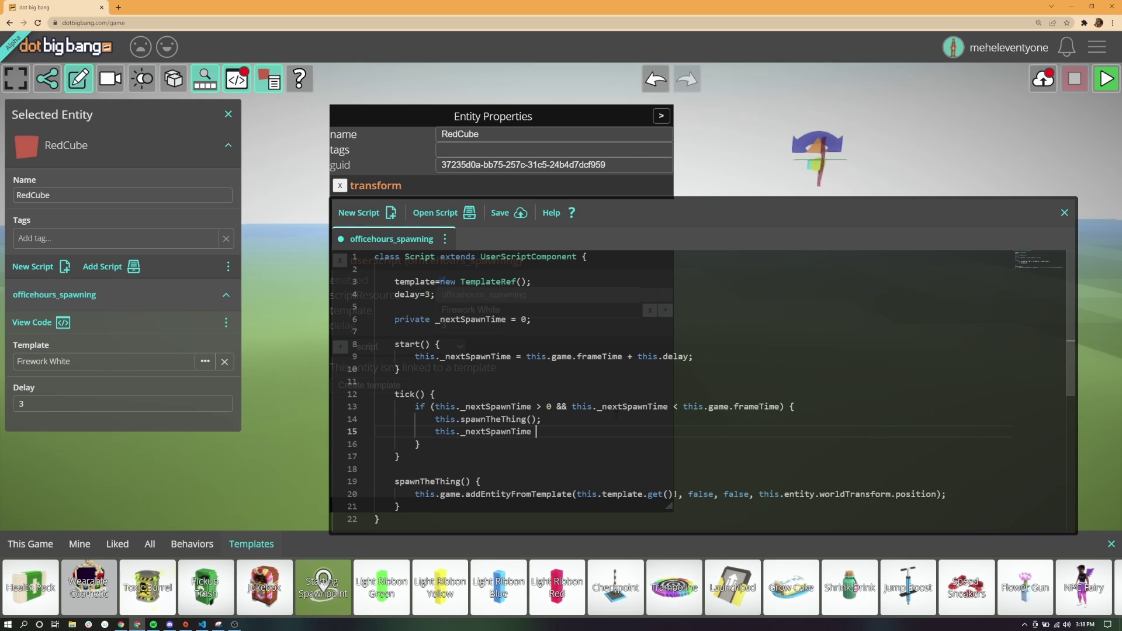
text(.fra)
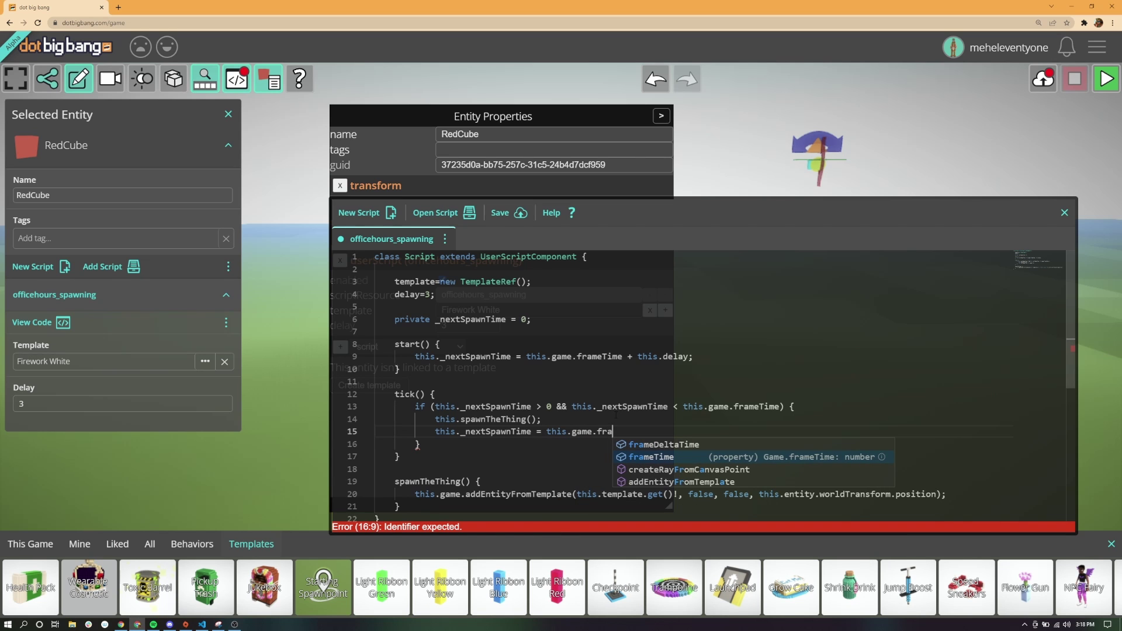
key(Tab)
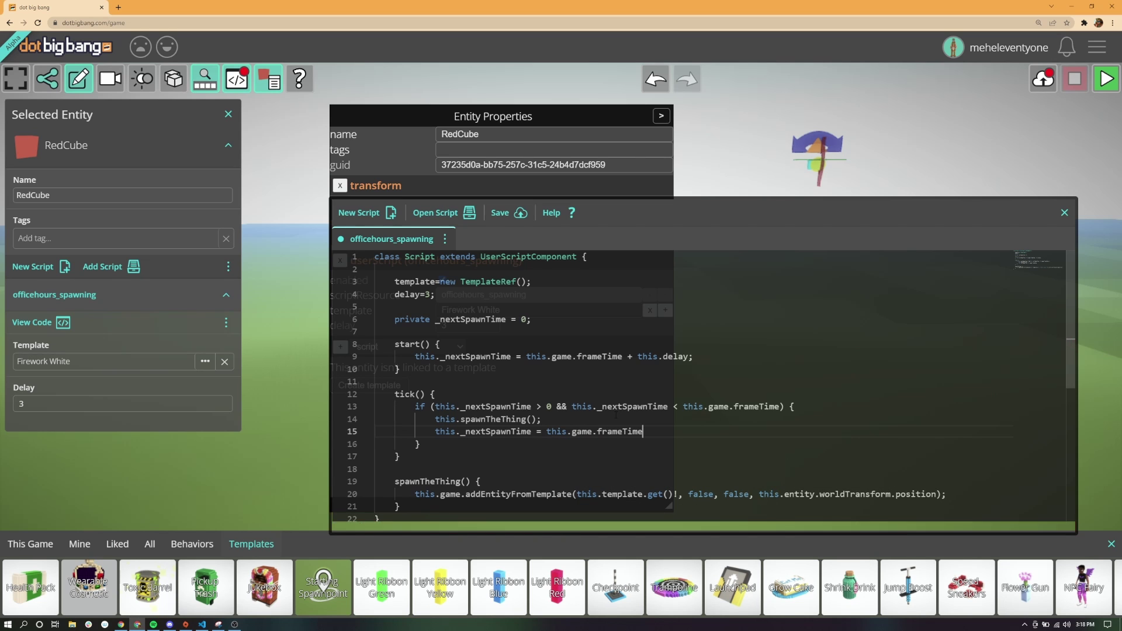
text(+ this.del)
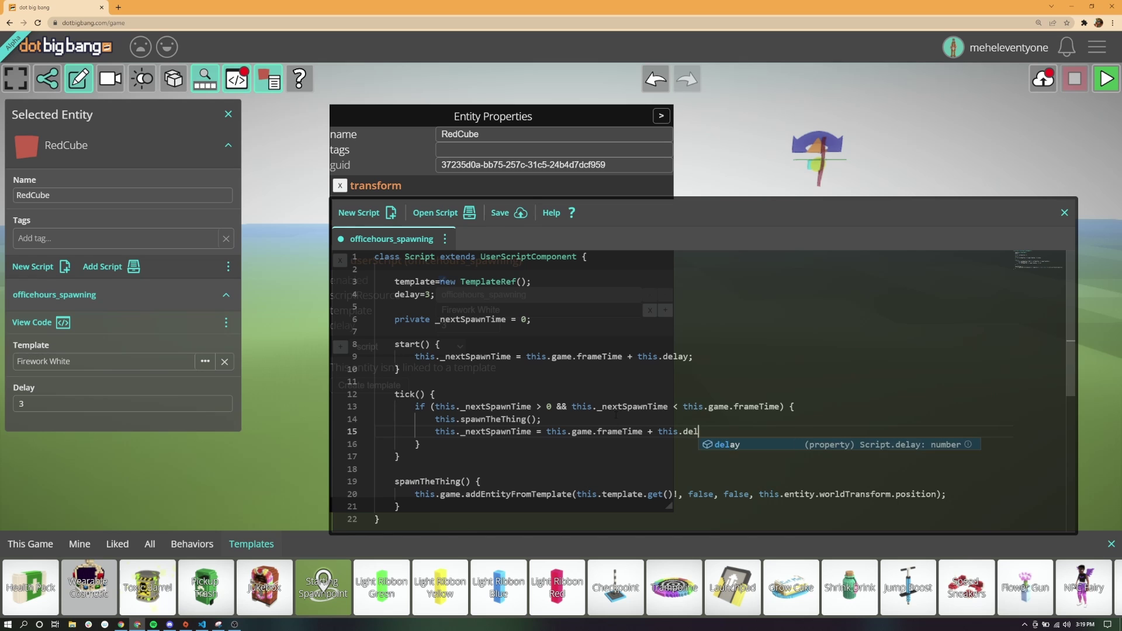
text(ay;)
click(590, 394)
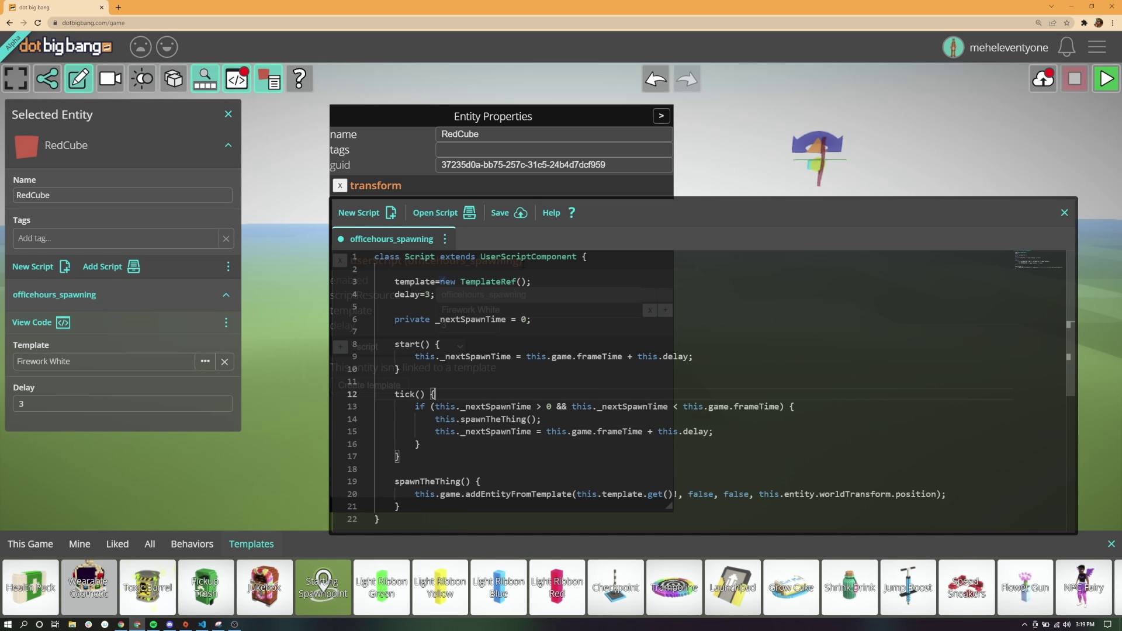
click(504, 213)
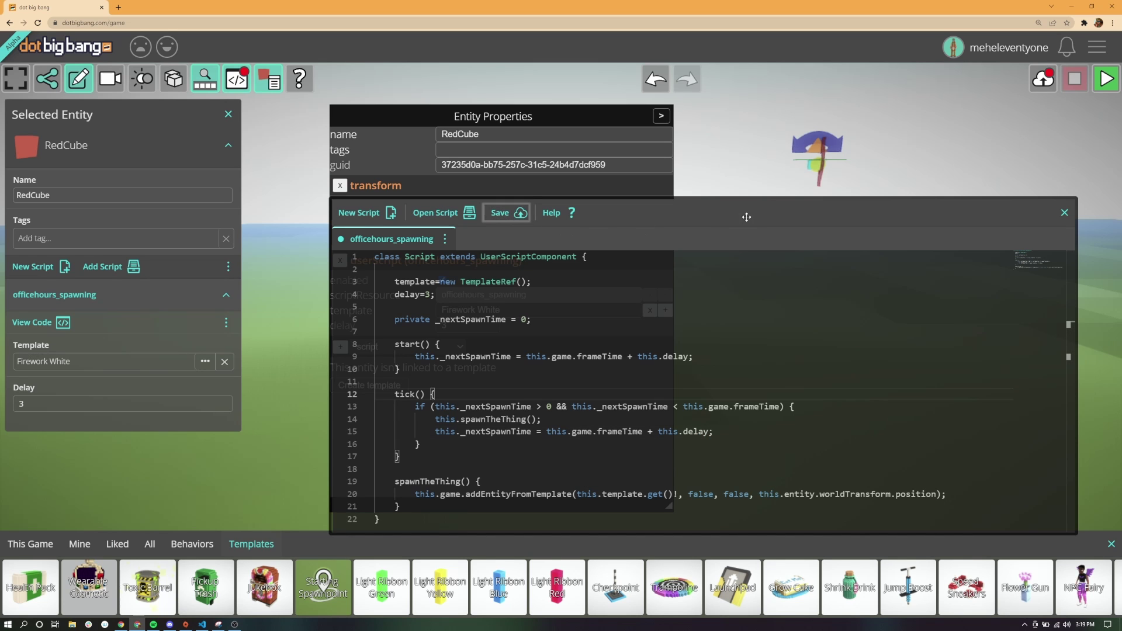
- Move the script editor and Entity Properties out of the way, and run the game outside edit mode
drag(687, 213, 517, 525)
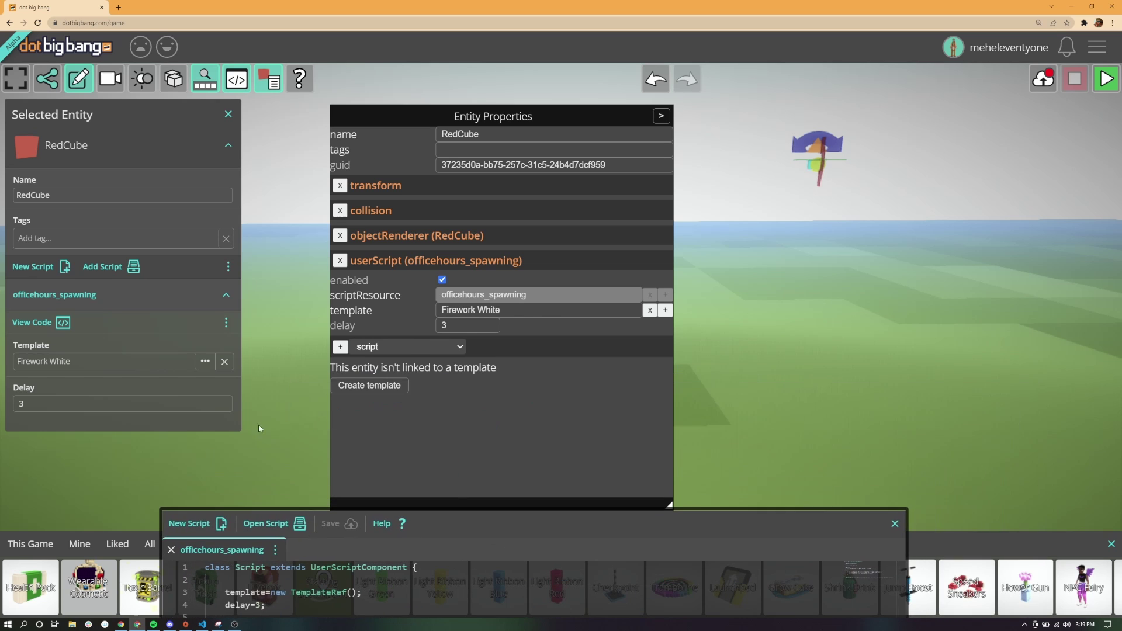
drag(549, 117, 396, 120)
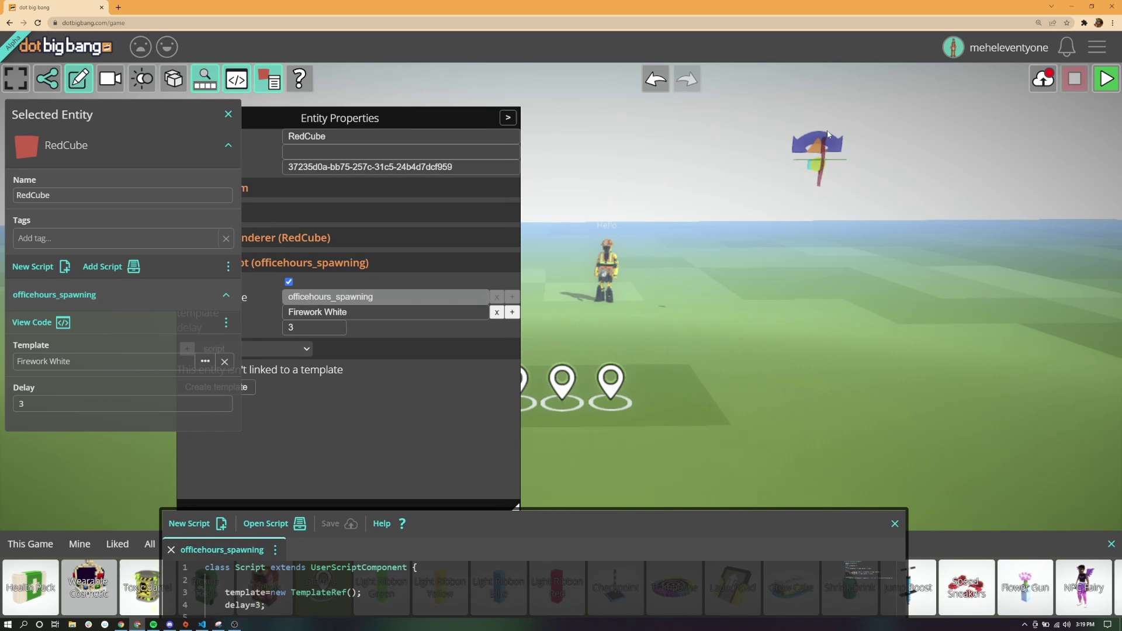
click(1113, 77)
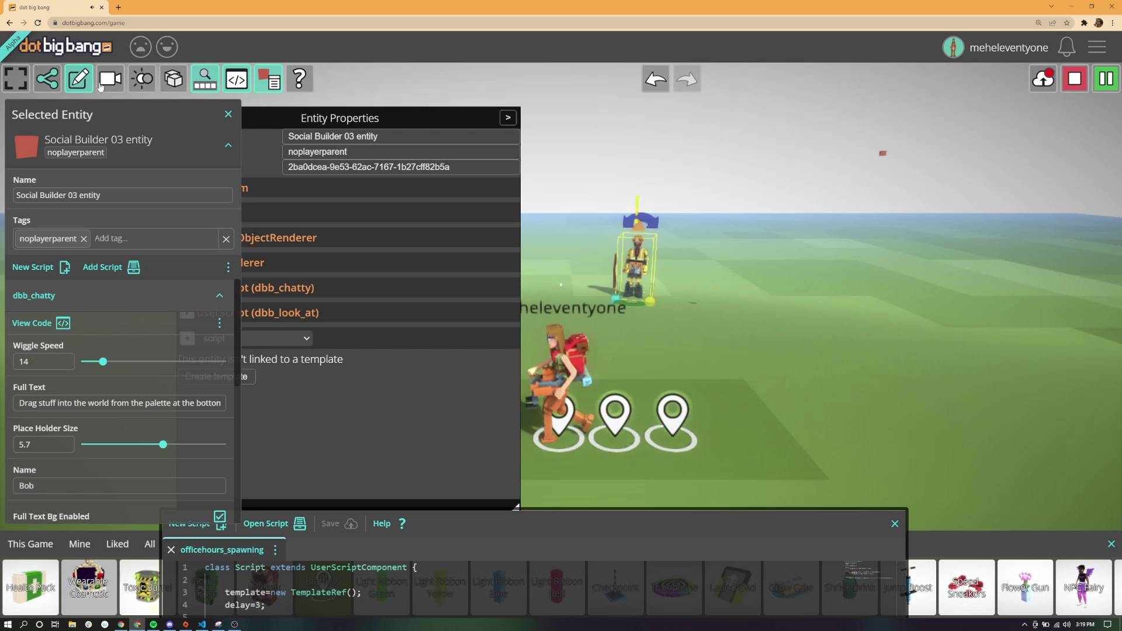
click(78, 79)
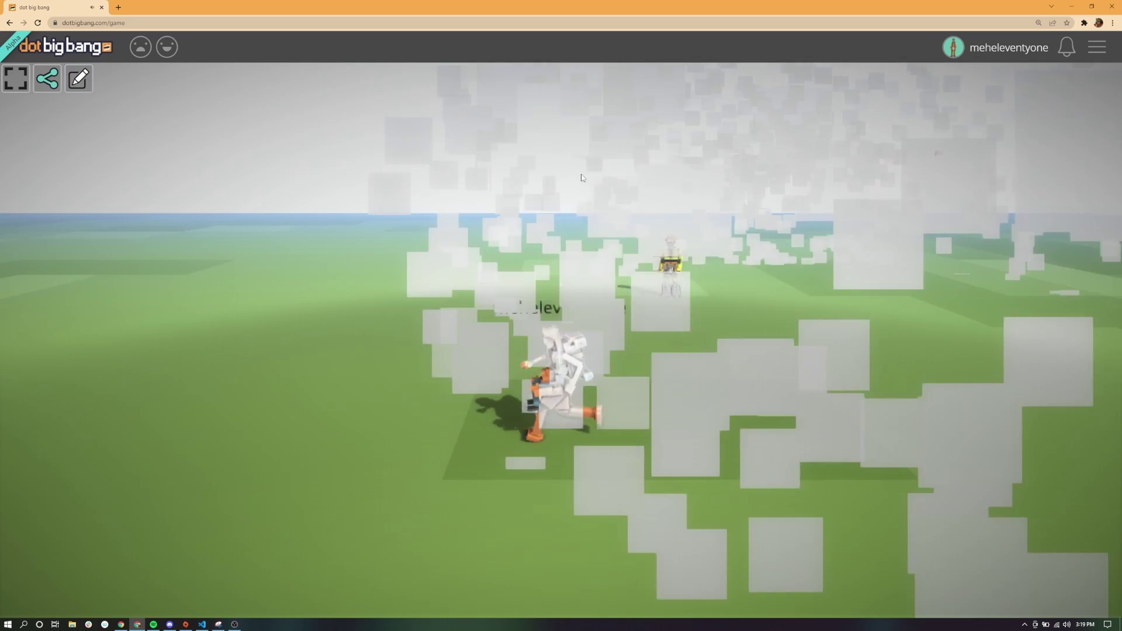
- Run the player around the world near the RedCube to watch whether the fireworks spawn repeatedly
click(729, 182)
key(w)
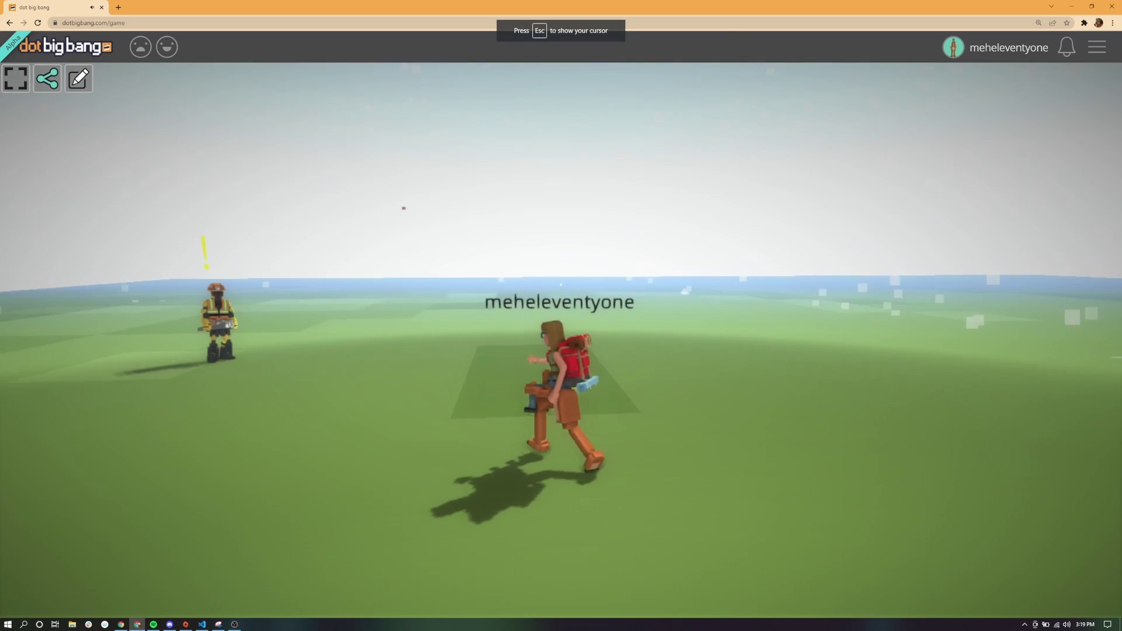
key(w)
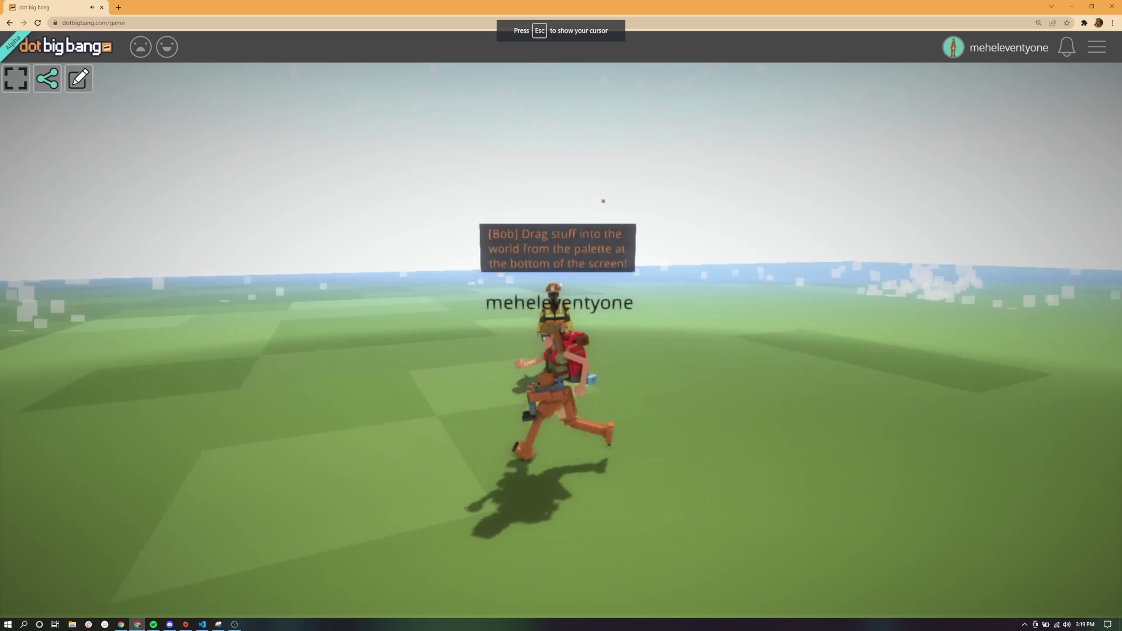
key(w)
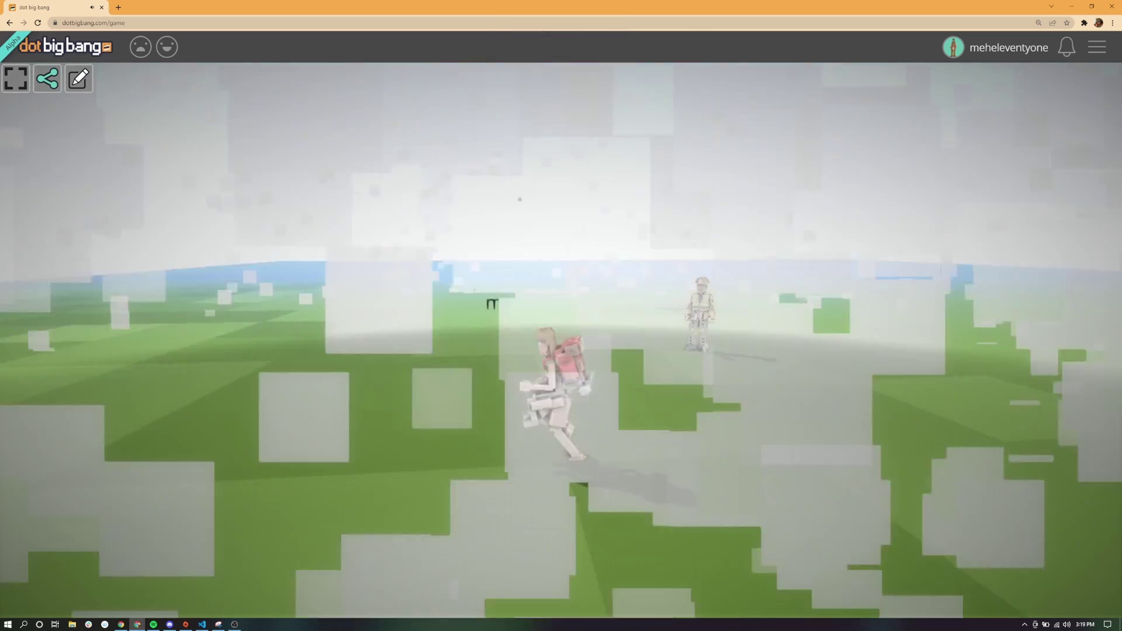
key(w)
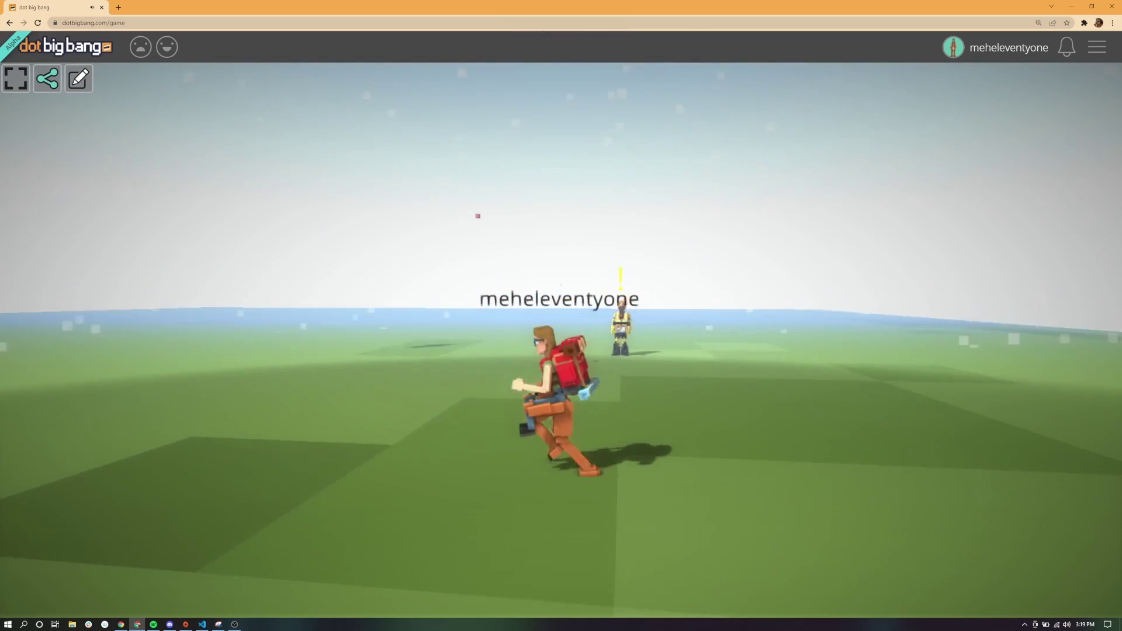
key(w)
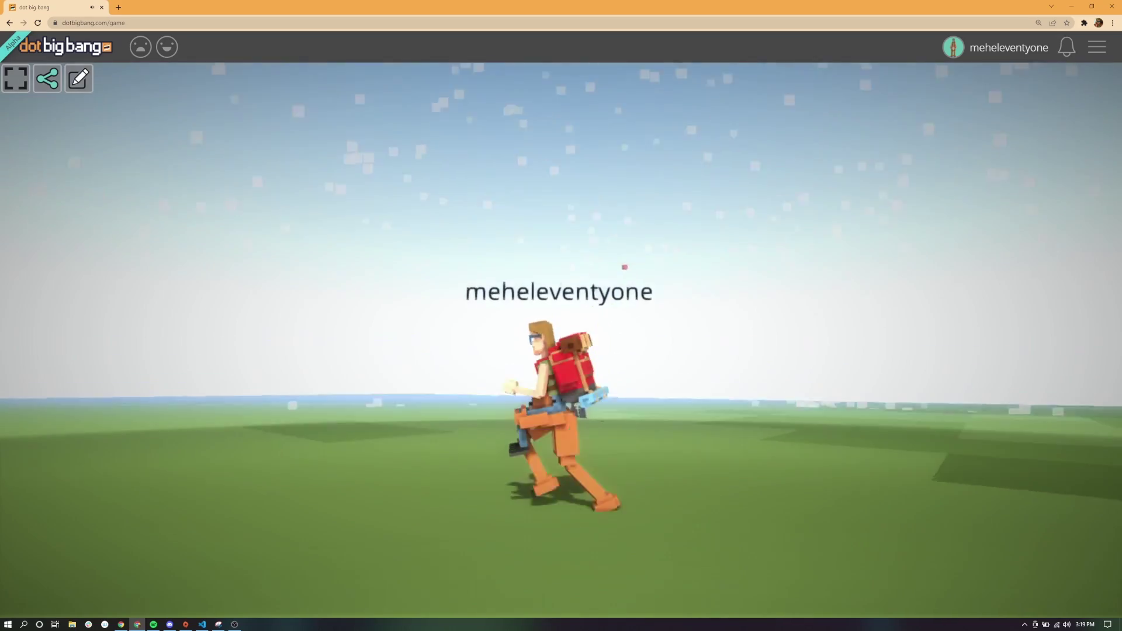
key(w)
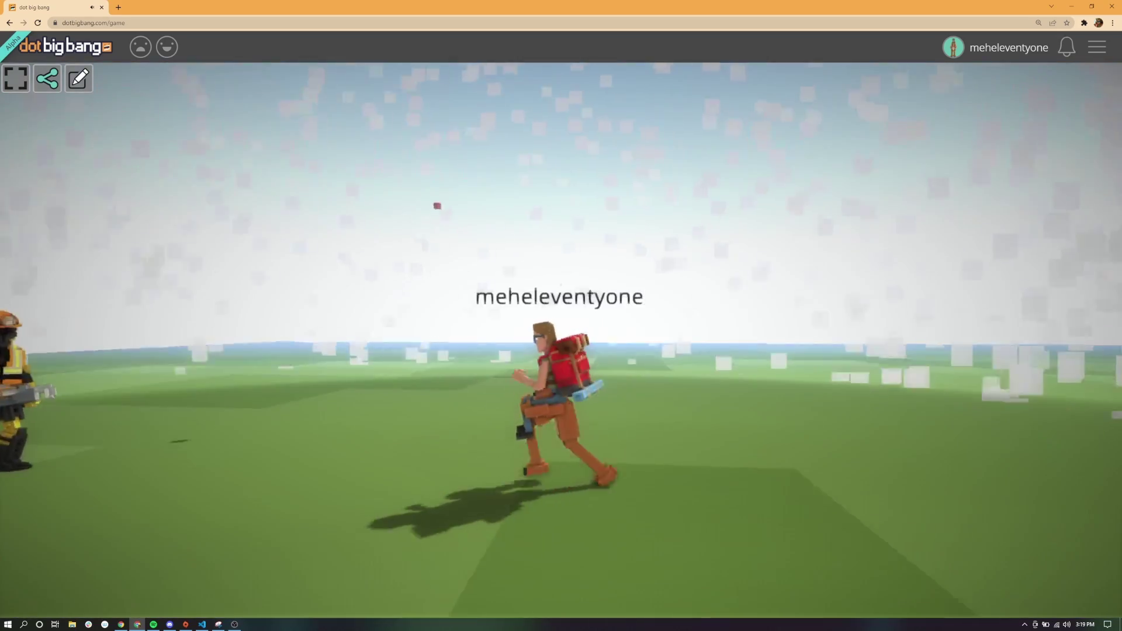
key(w)
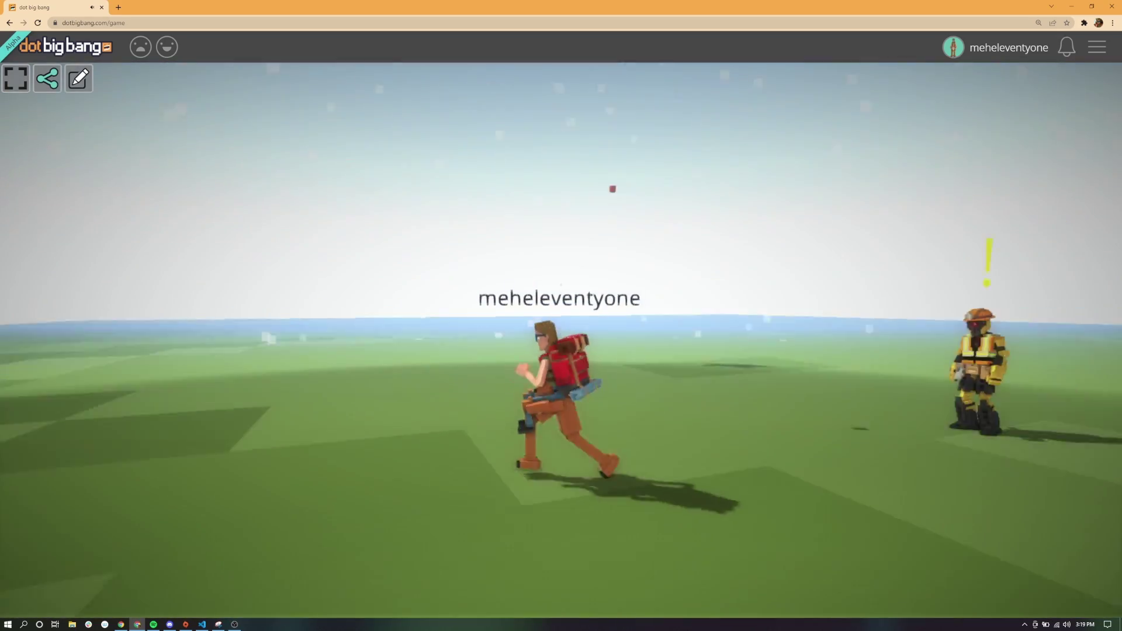
key(d)
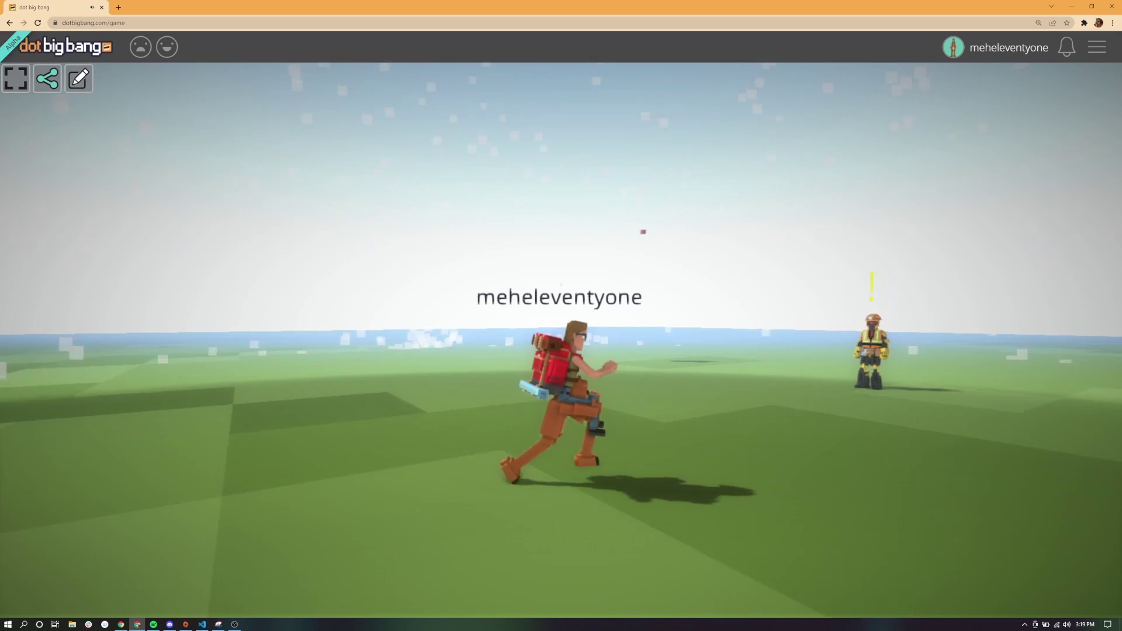
key(d)
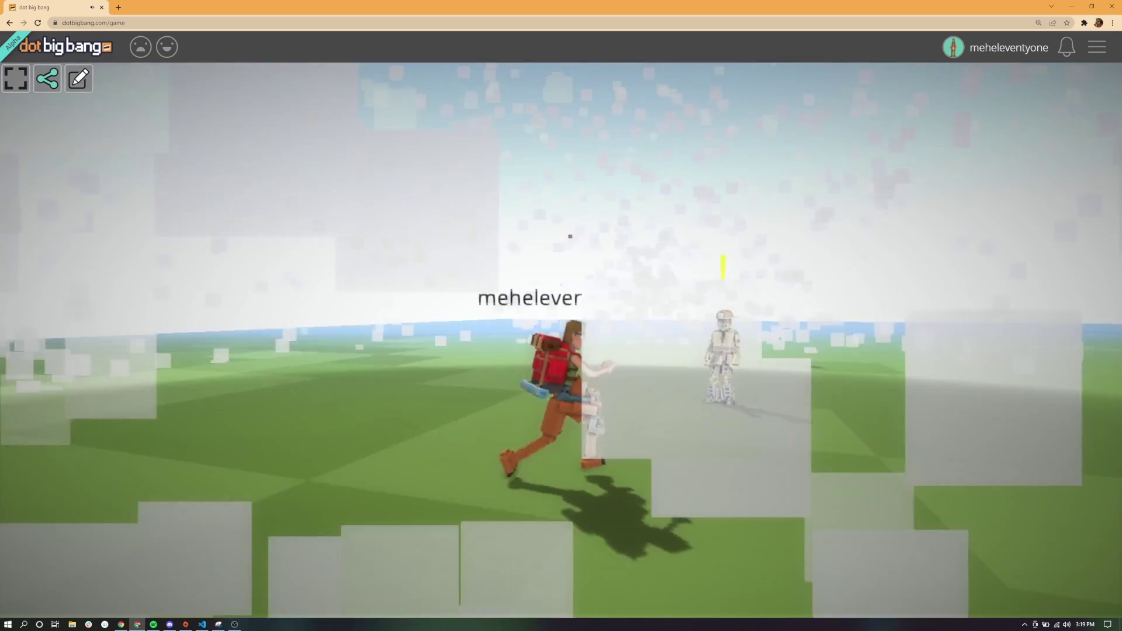
key(d)
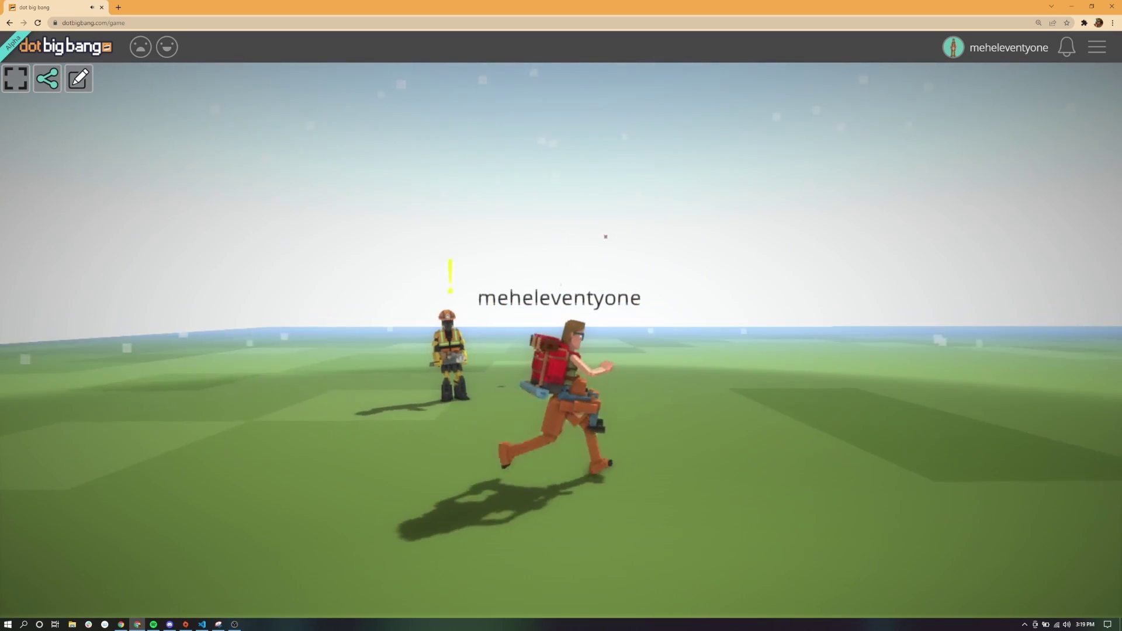
key(d)
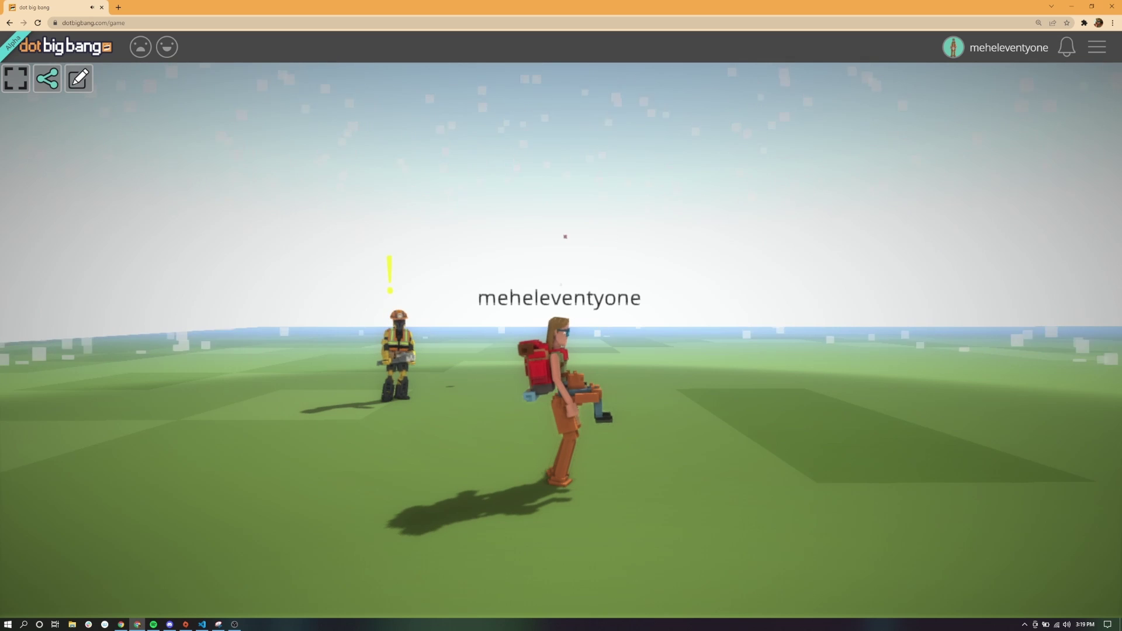
key(d)
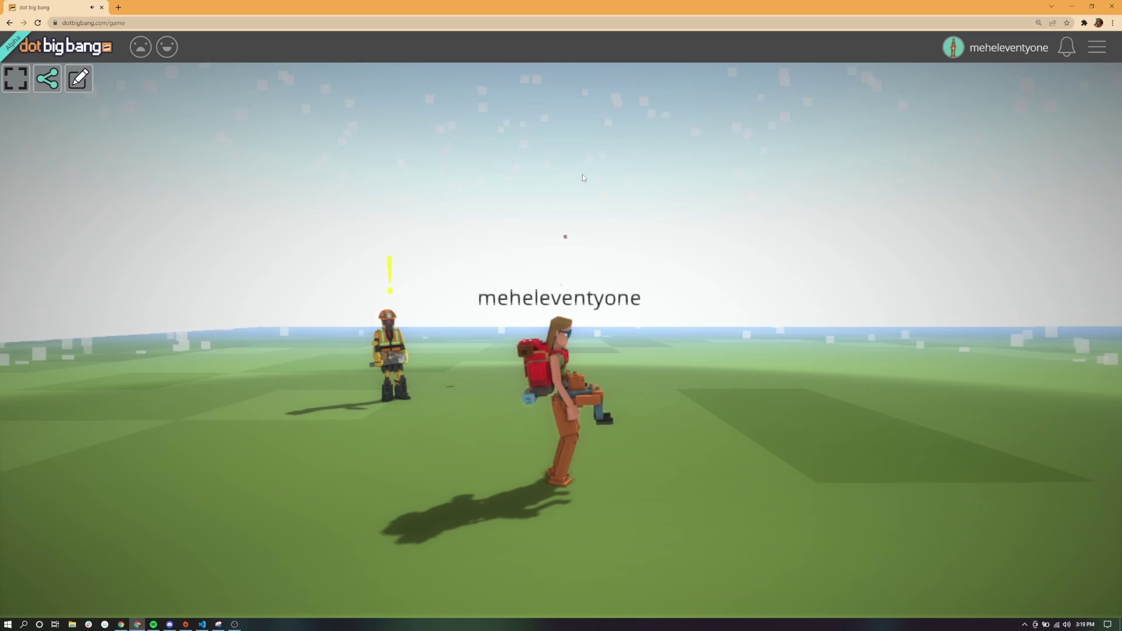
- Back in edit mode, select the spawned Firework White entity from the entity search list and pause the game
click(78, 78)
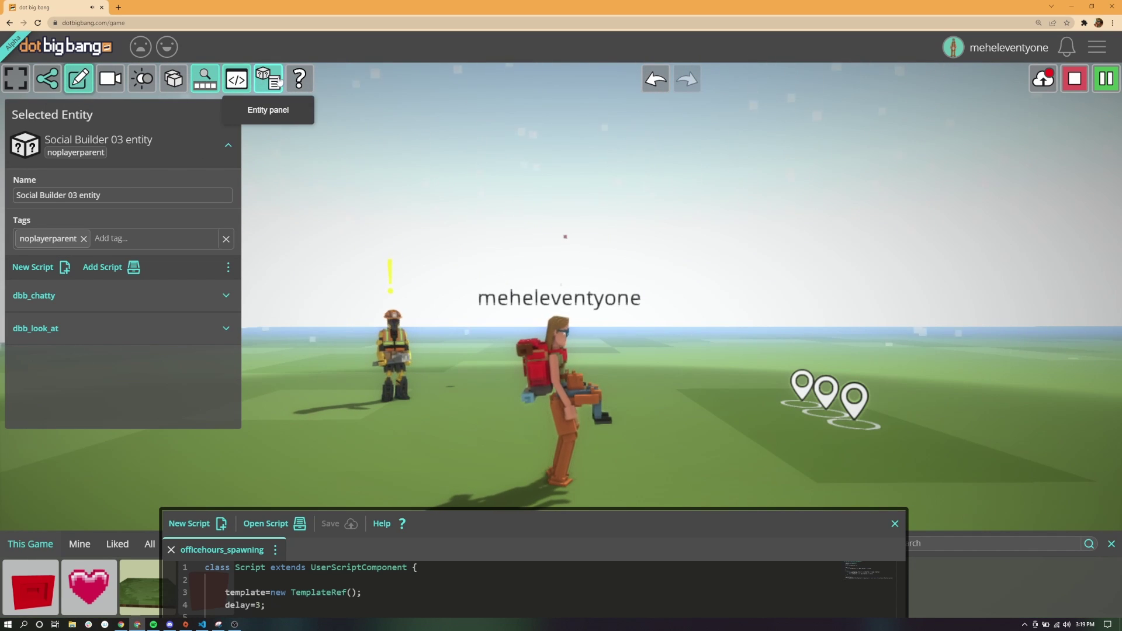
click(173, 84)
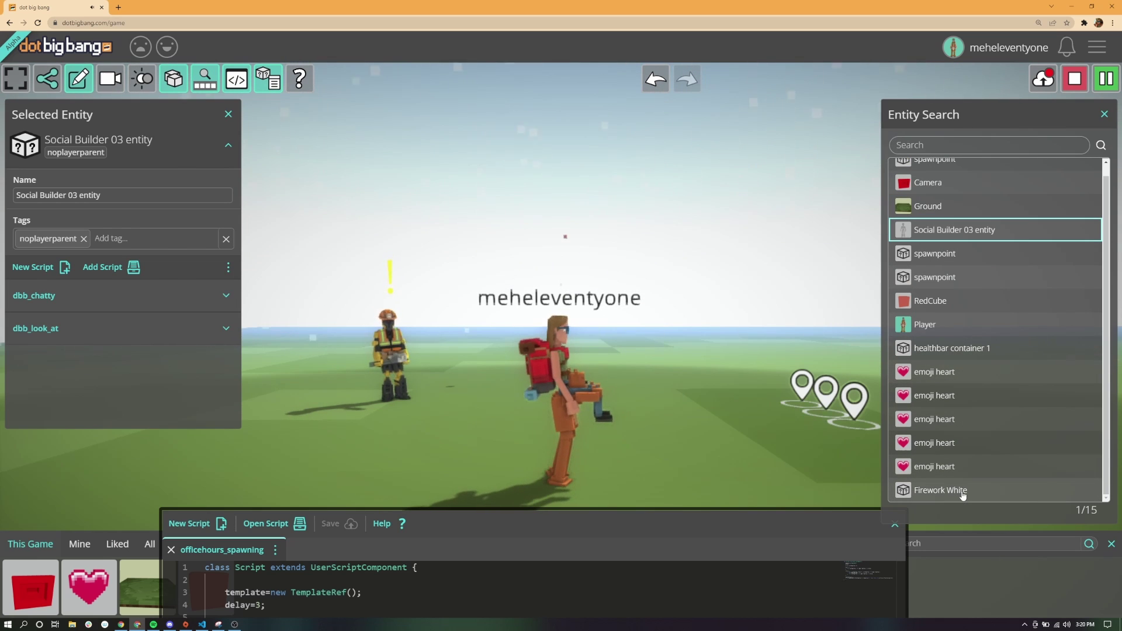
click(957, 490)
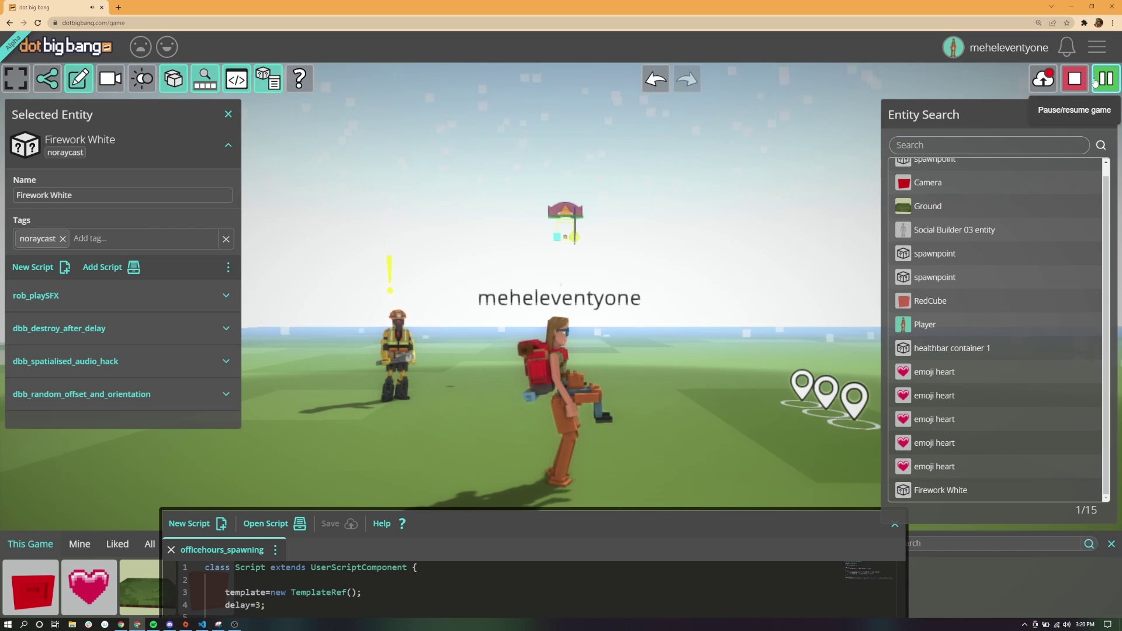
click(1105, 79)
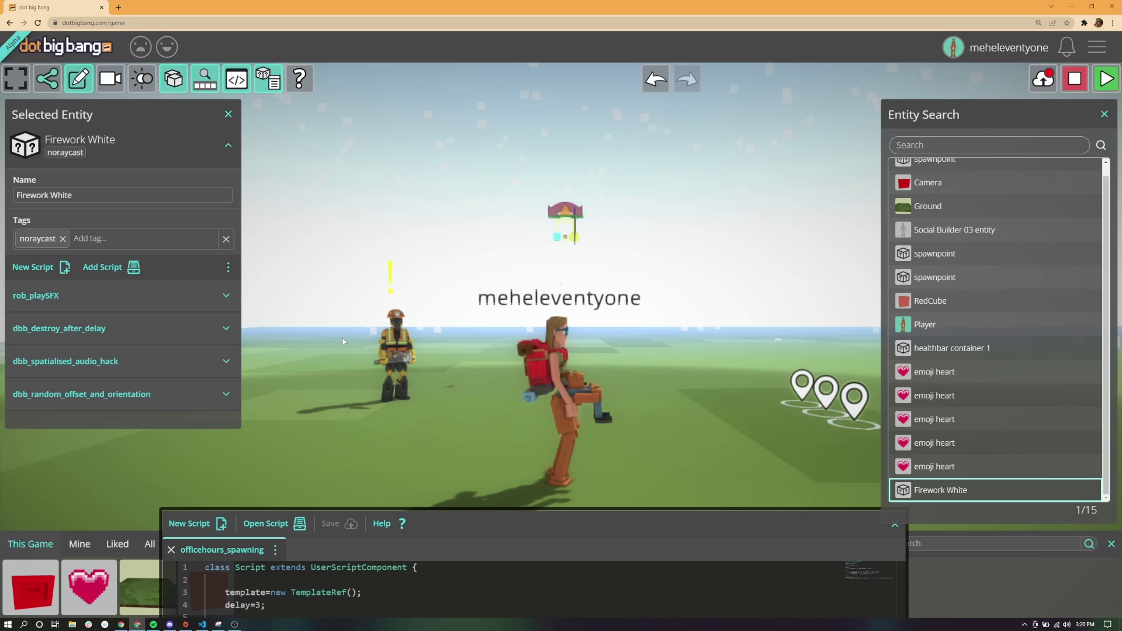
- Show Firework White's full entity properties and inspect the settings of its rob_playSFX and dbb_random_offset_and_orientation scripts
key(ctrl+f)
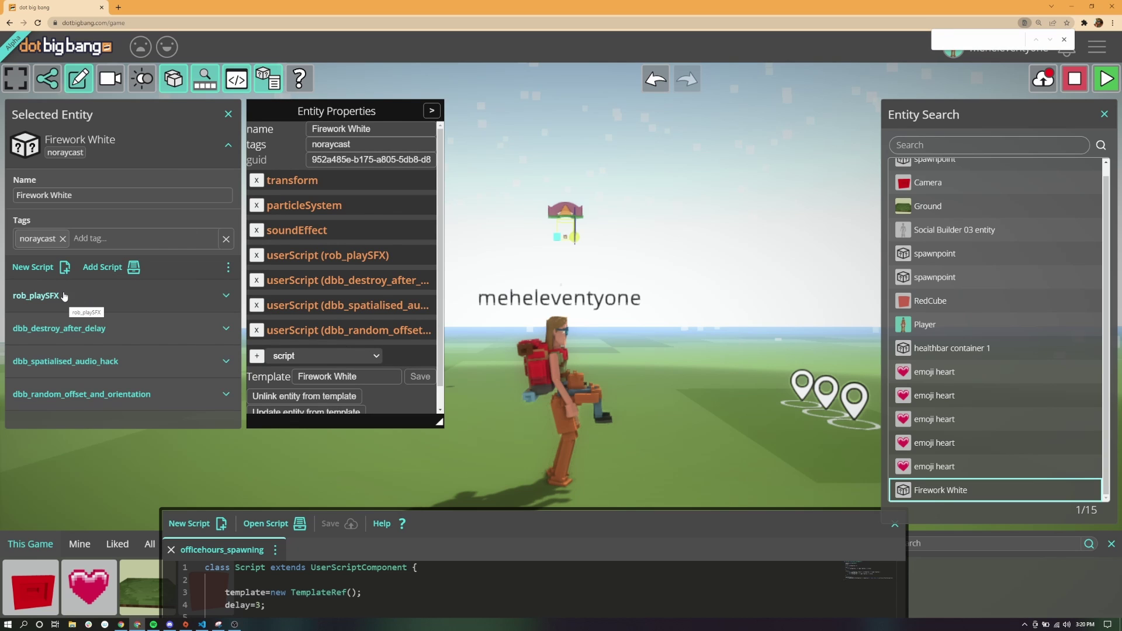
click(83, 296)
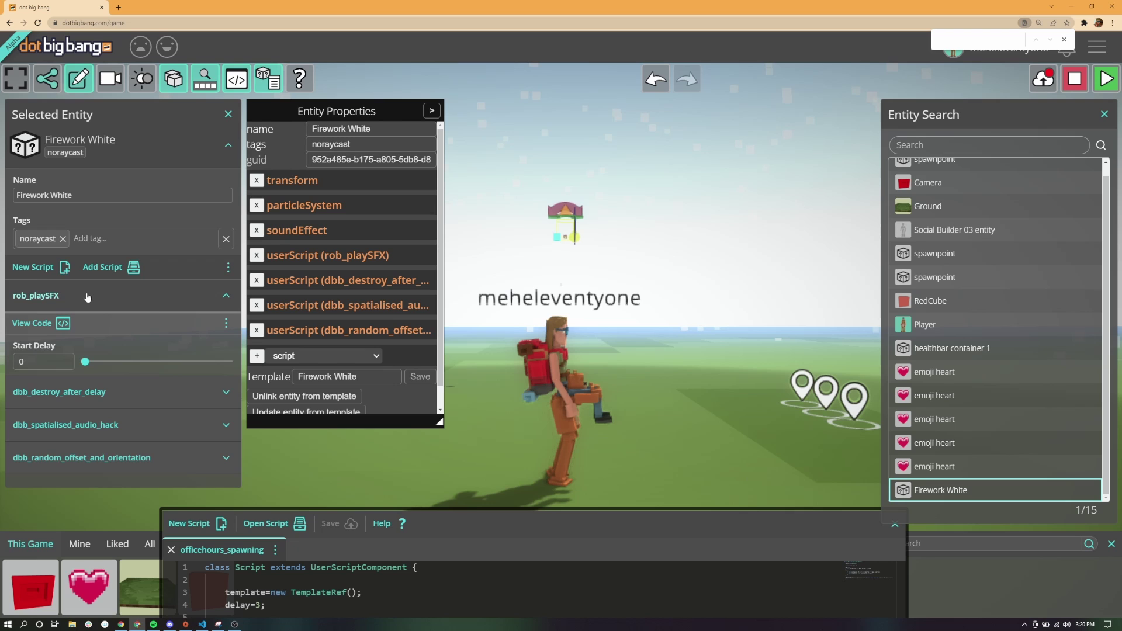
click(88, 297)
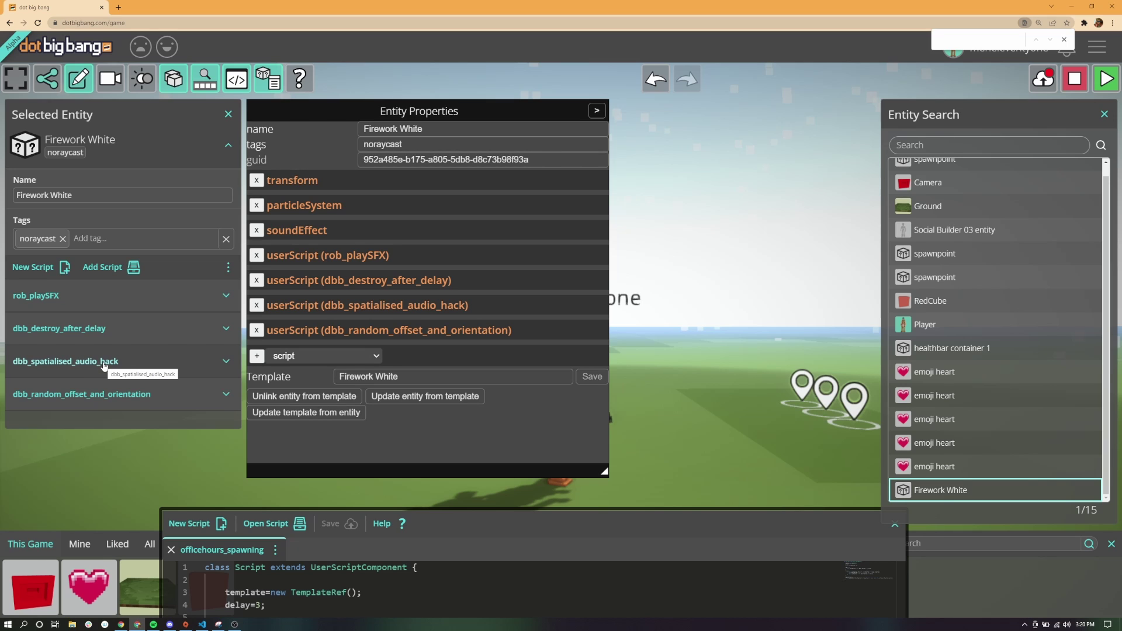
click(101, 397)
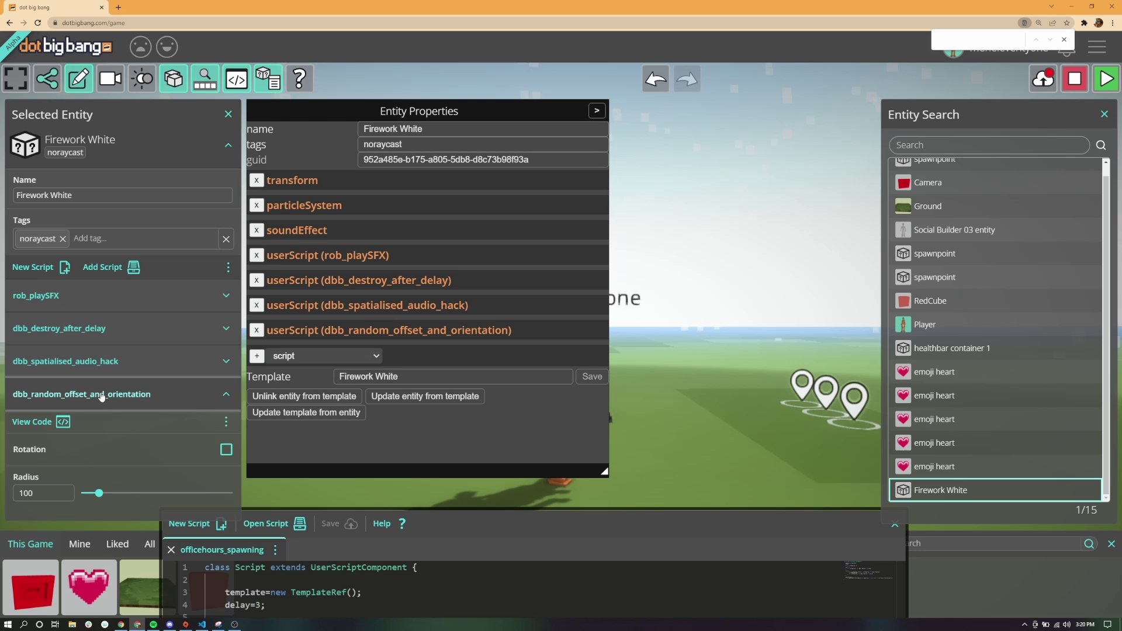